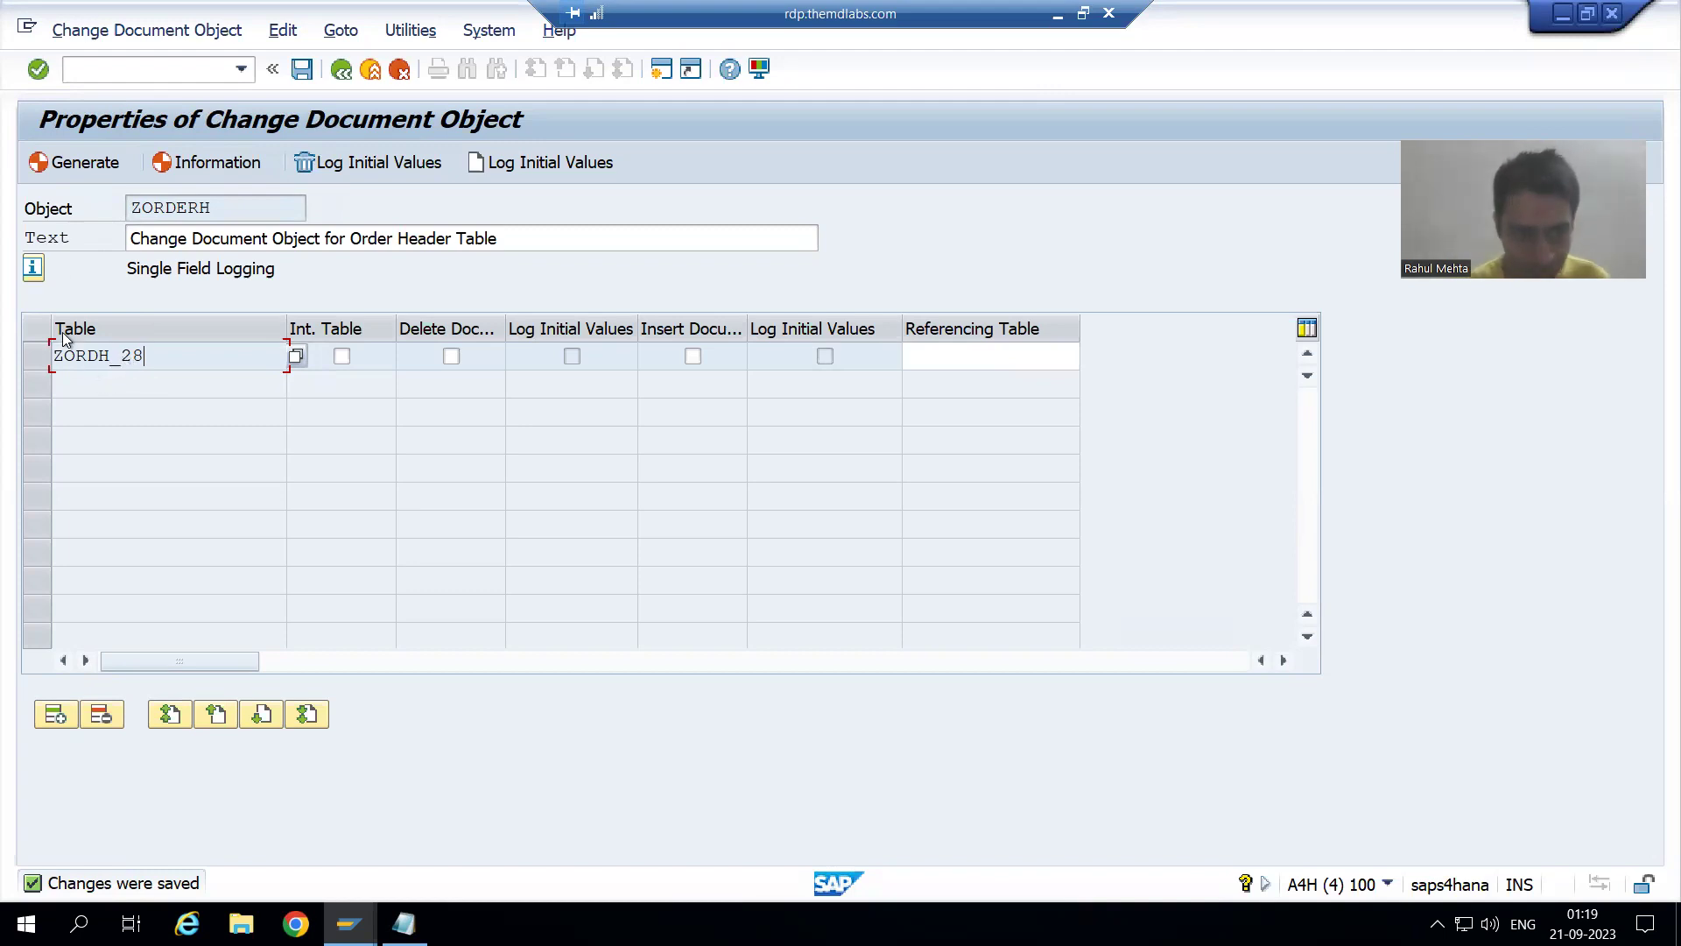
Step: Save ZORDERH with table ZORDH_28 for single field logging and start code generation
left_click(137, 357)
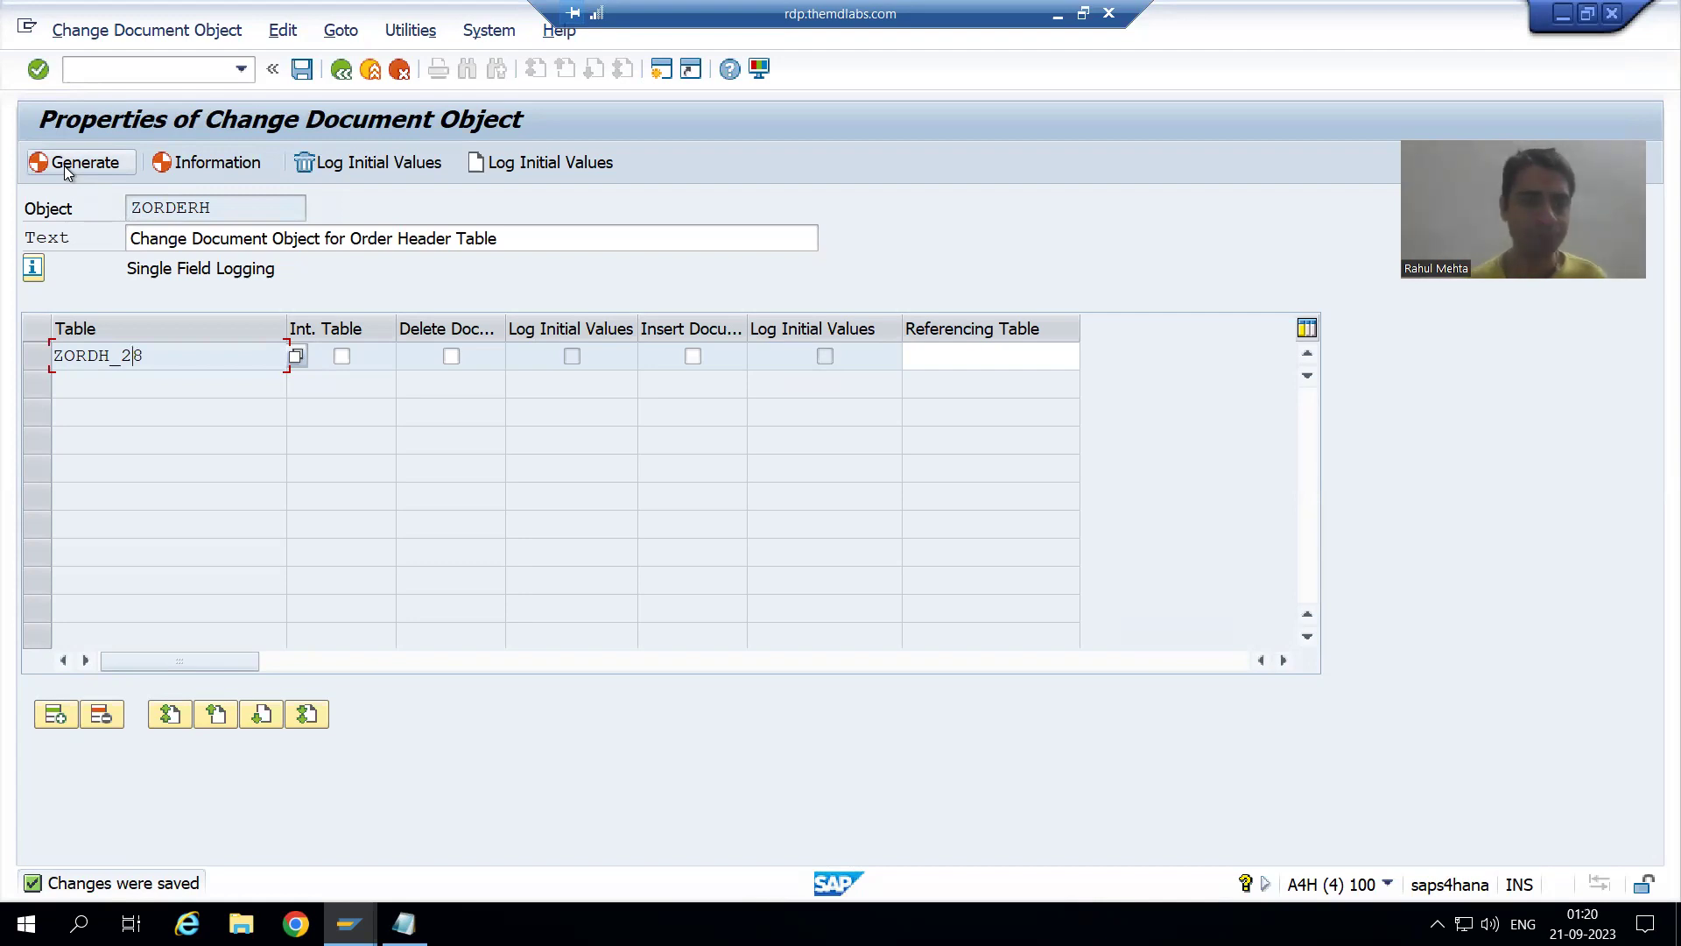
left_click(65, 166)
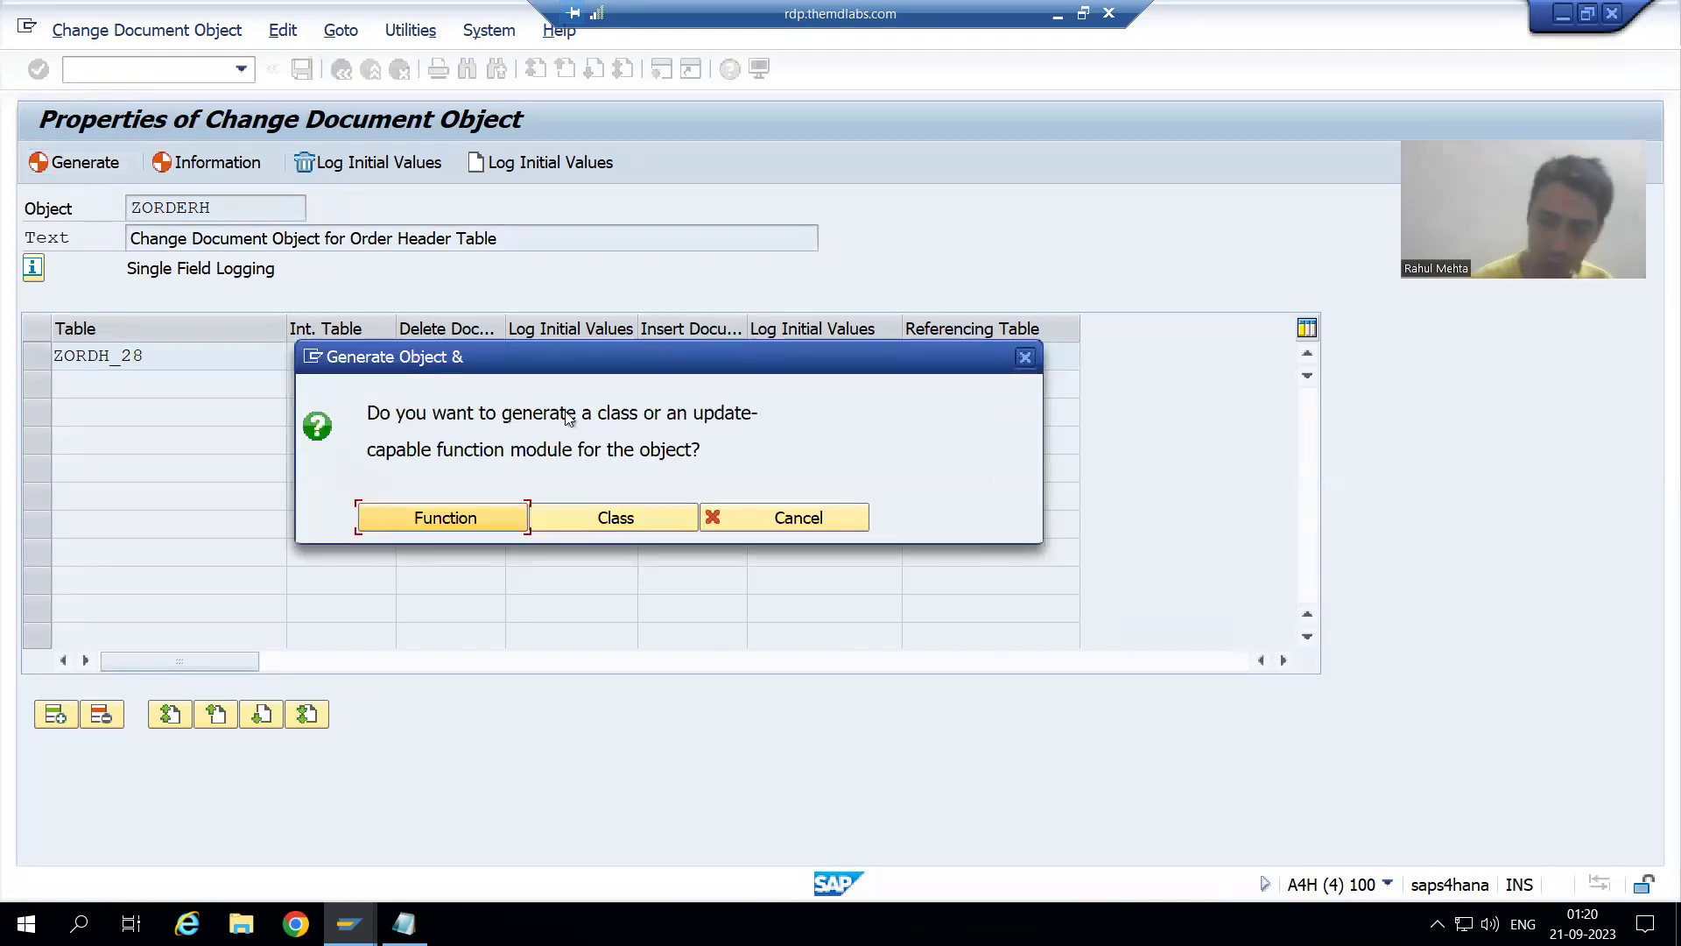
Step: Choose function-module generation, accept the namespace warning, and show the Windows desktop
left_click(436, 517)
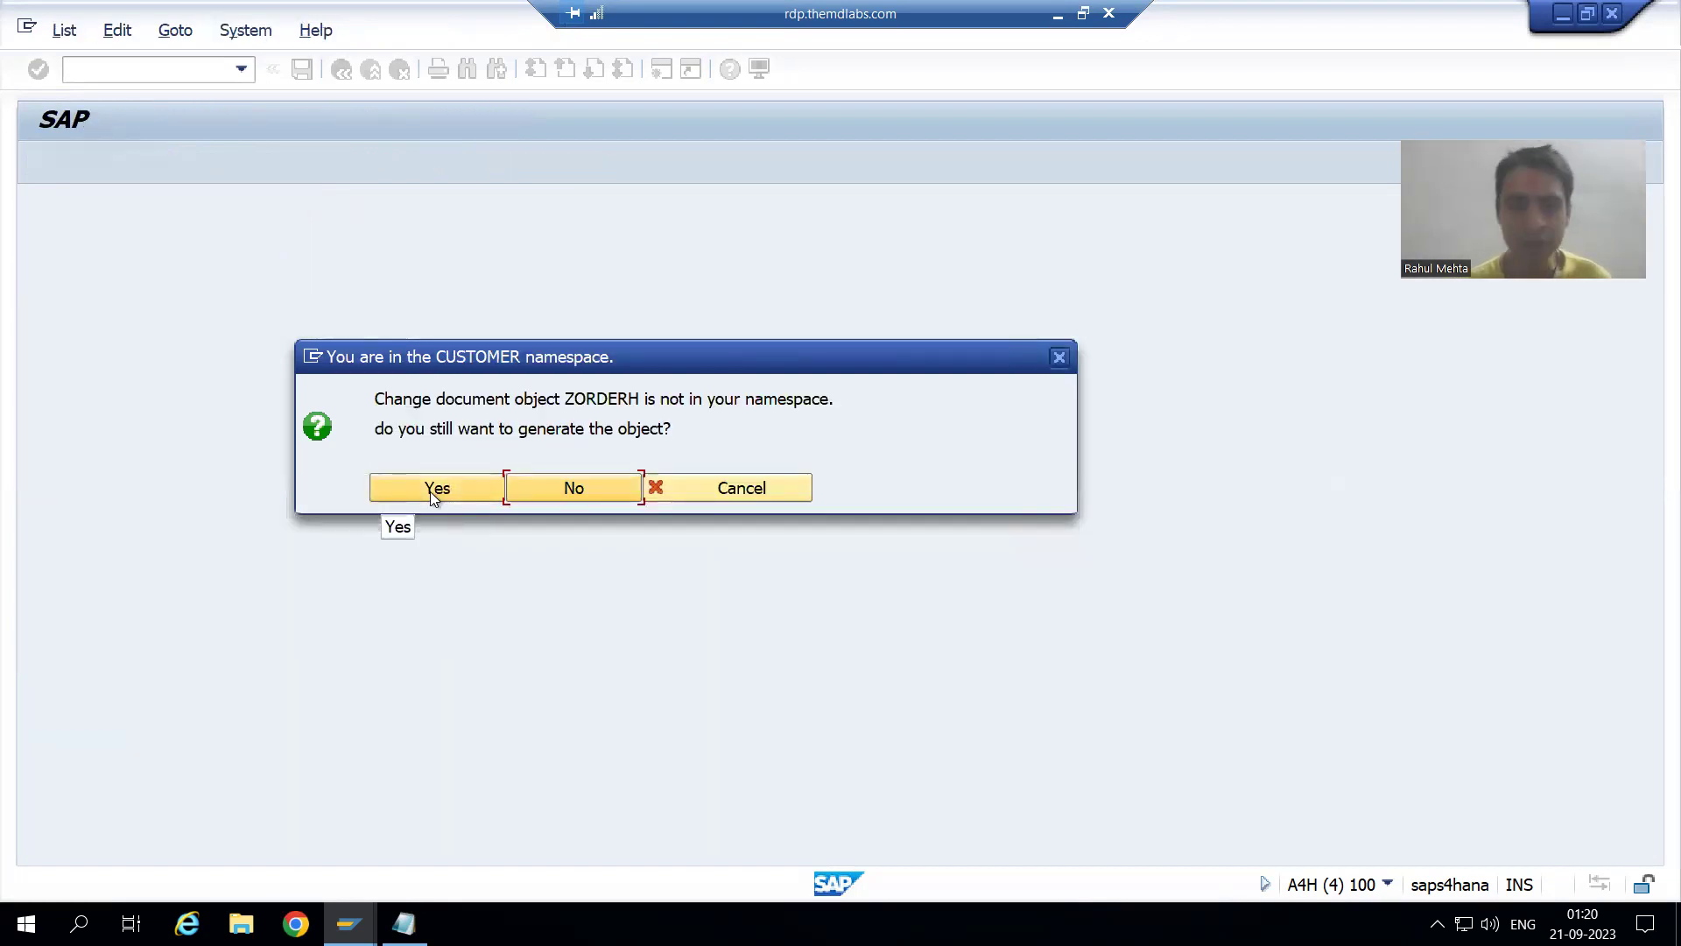
left_click(430, 493)
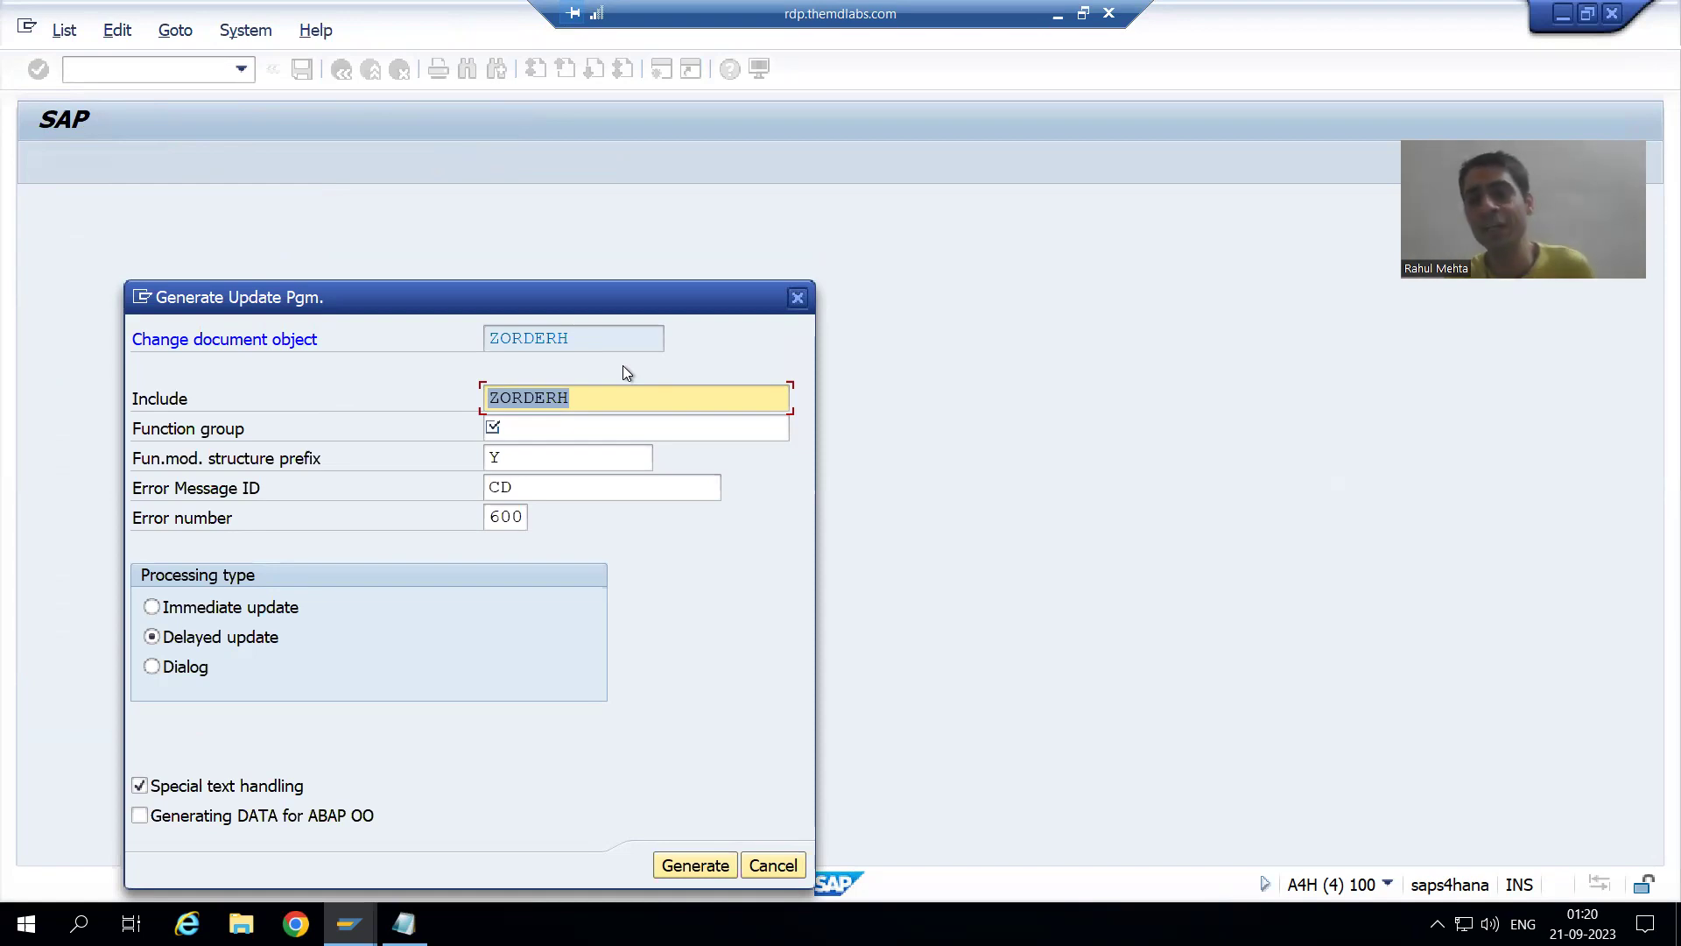
key("super+d")
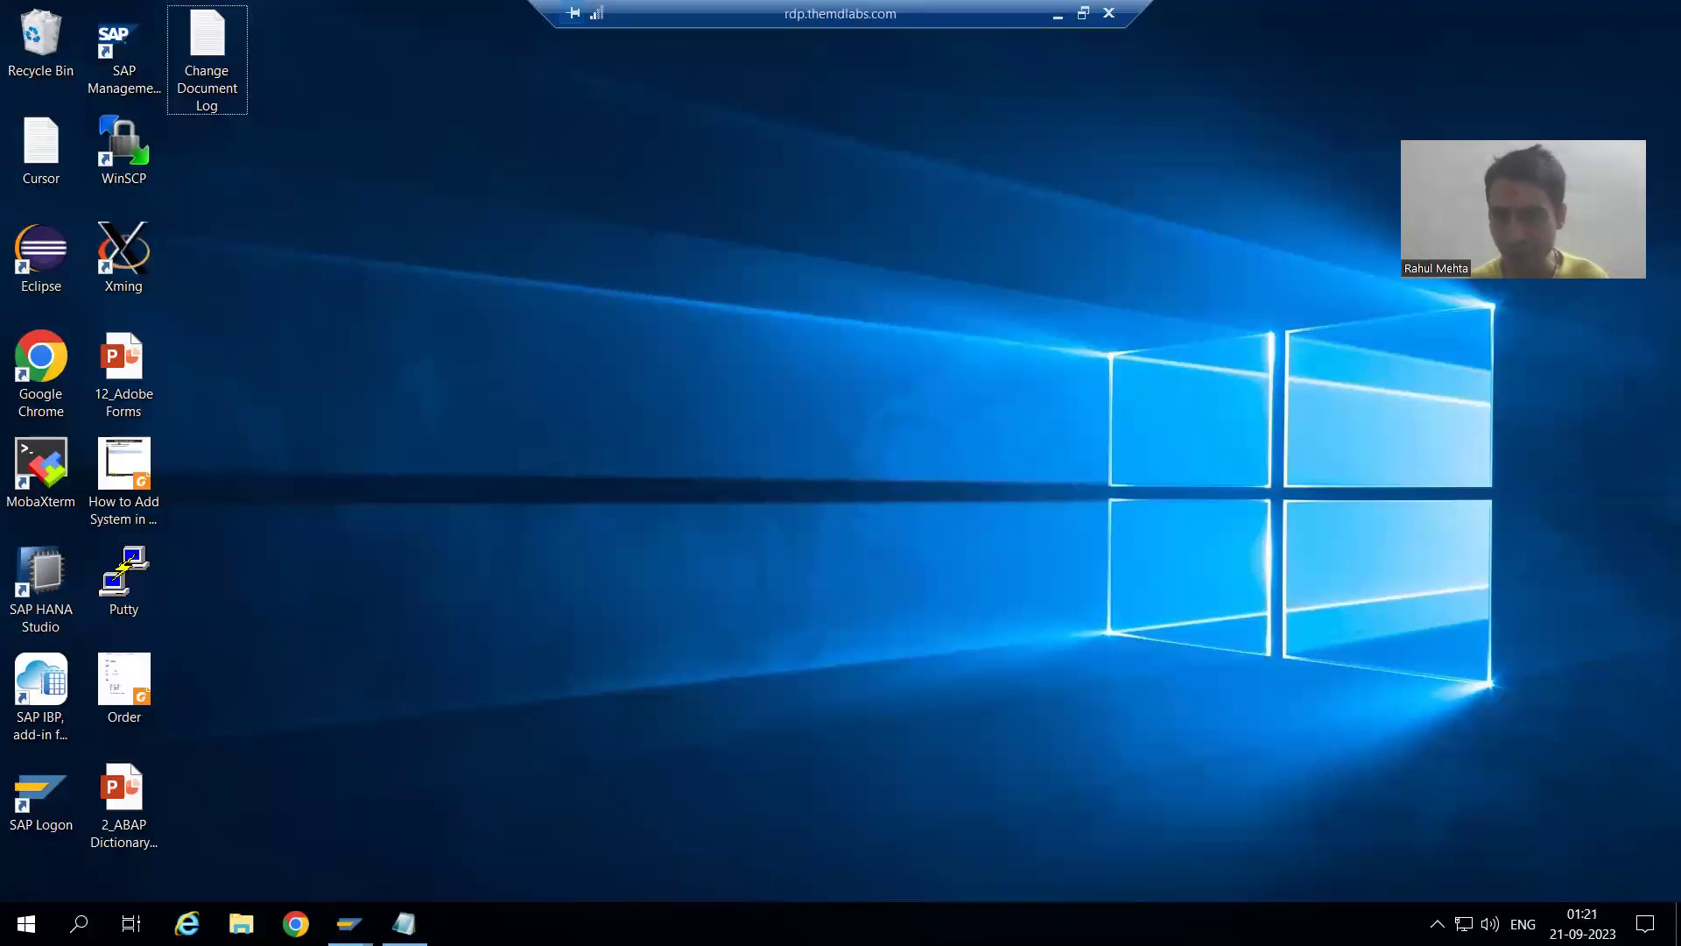
Step: Read pages 3–4 of the Scribd How To Maintain Log guide, then return to the remote session
left_click(1058, 13)
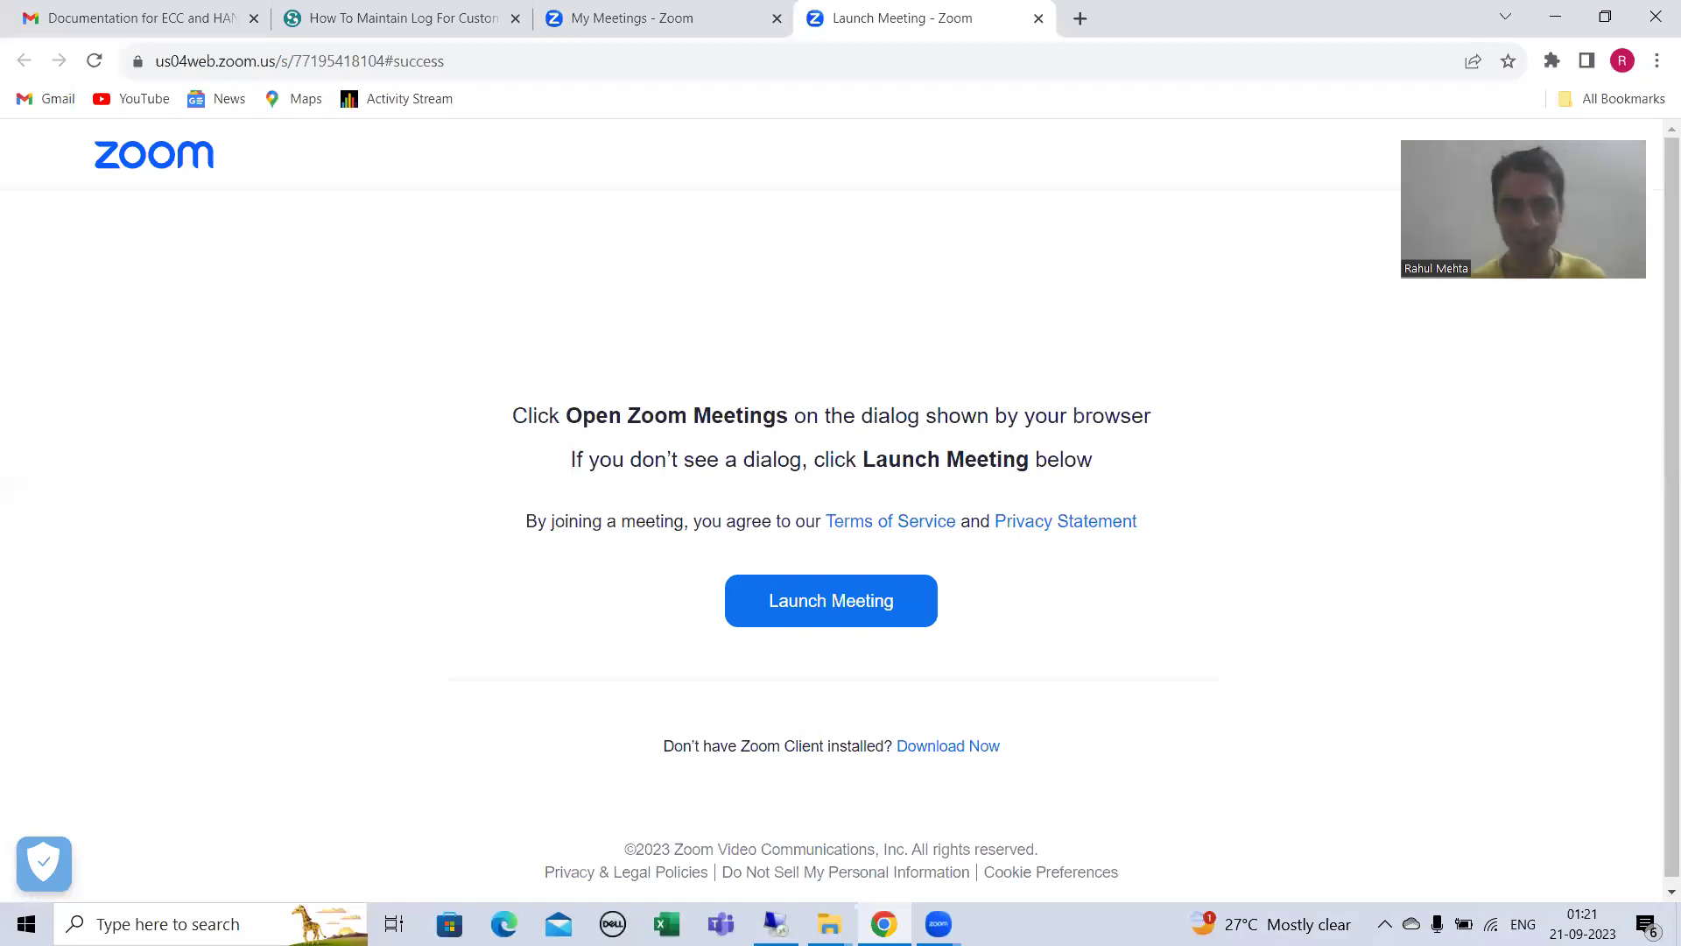
left_click(340, 19)
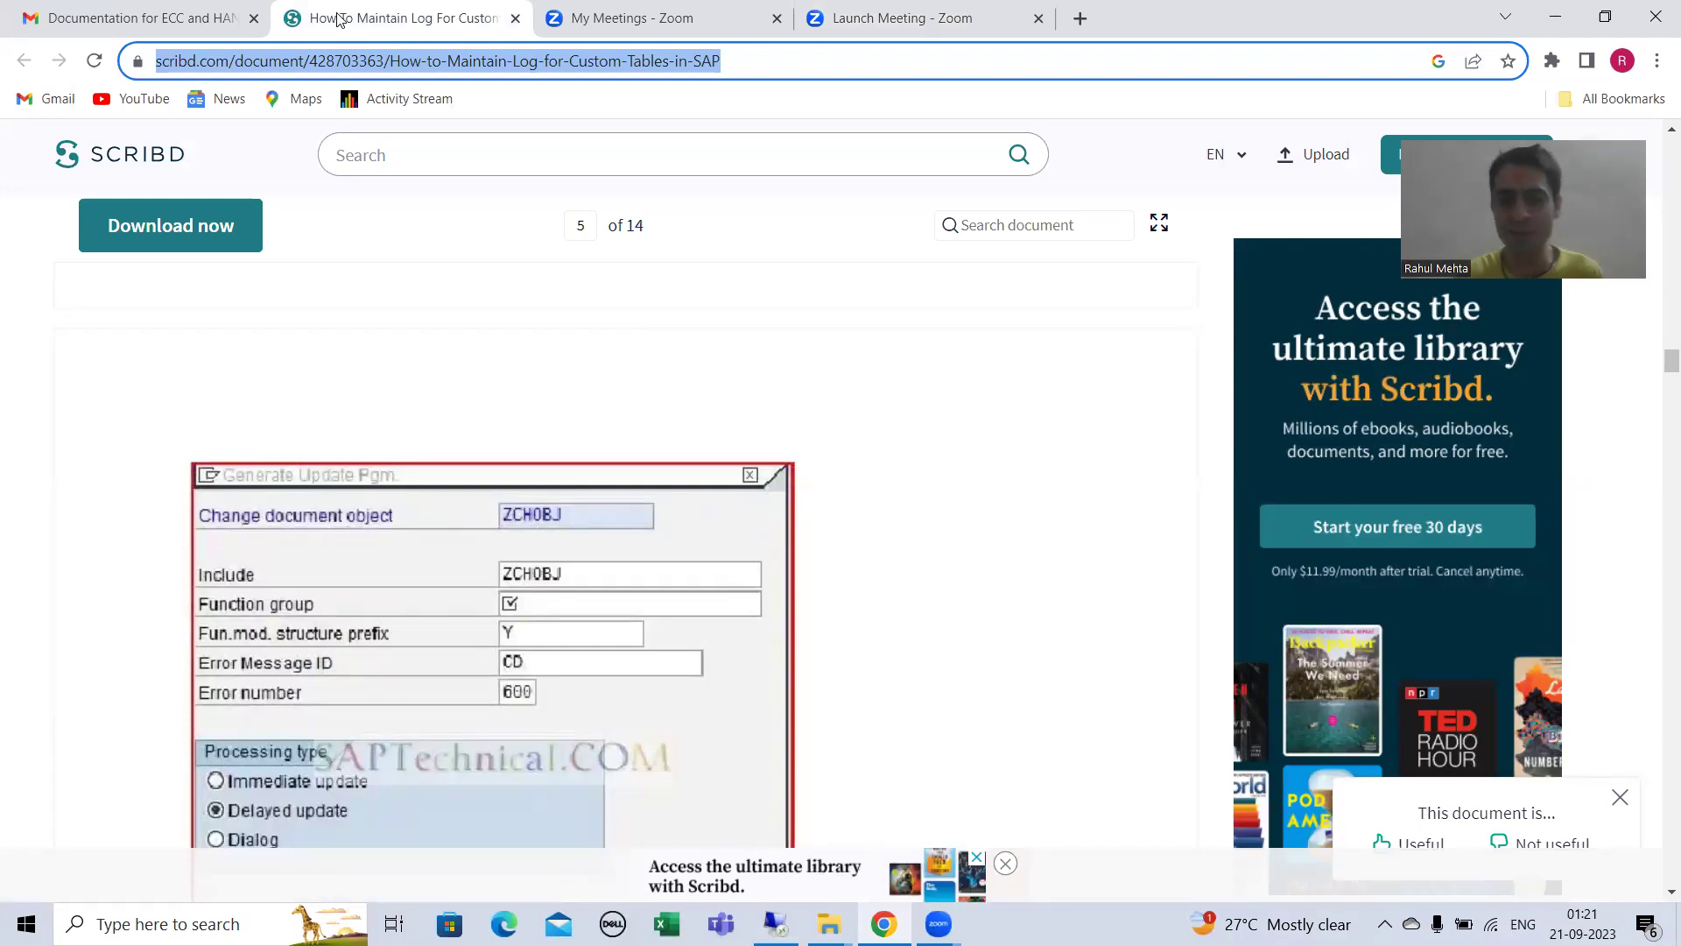
scroll(561, 350, "up", 10)
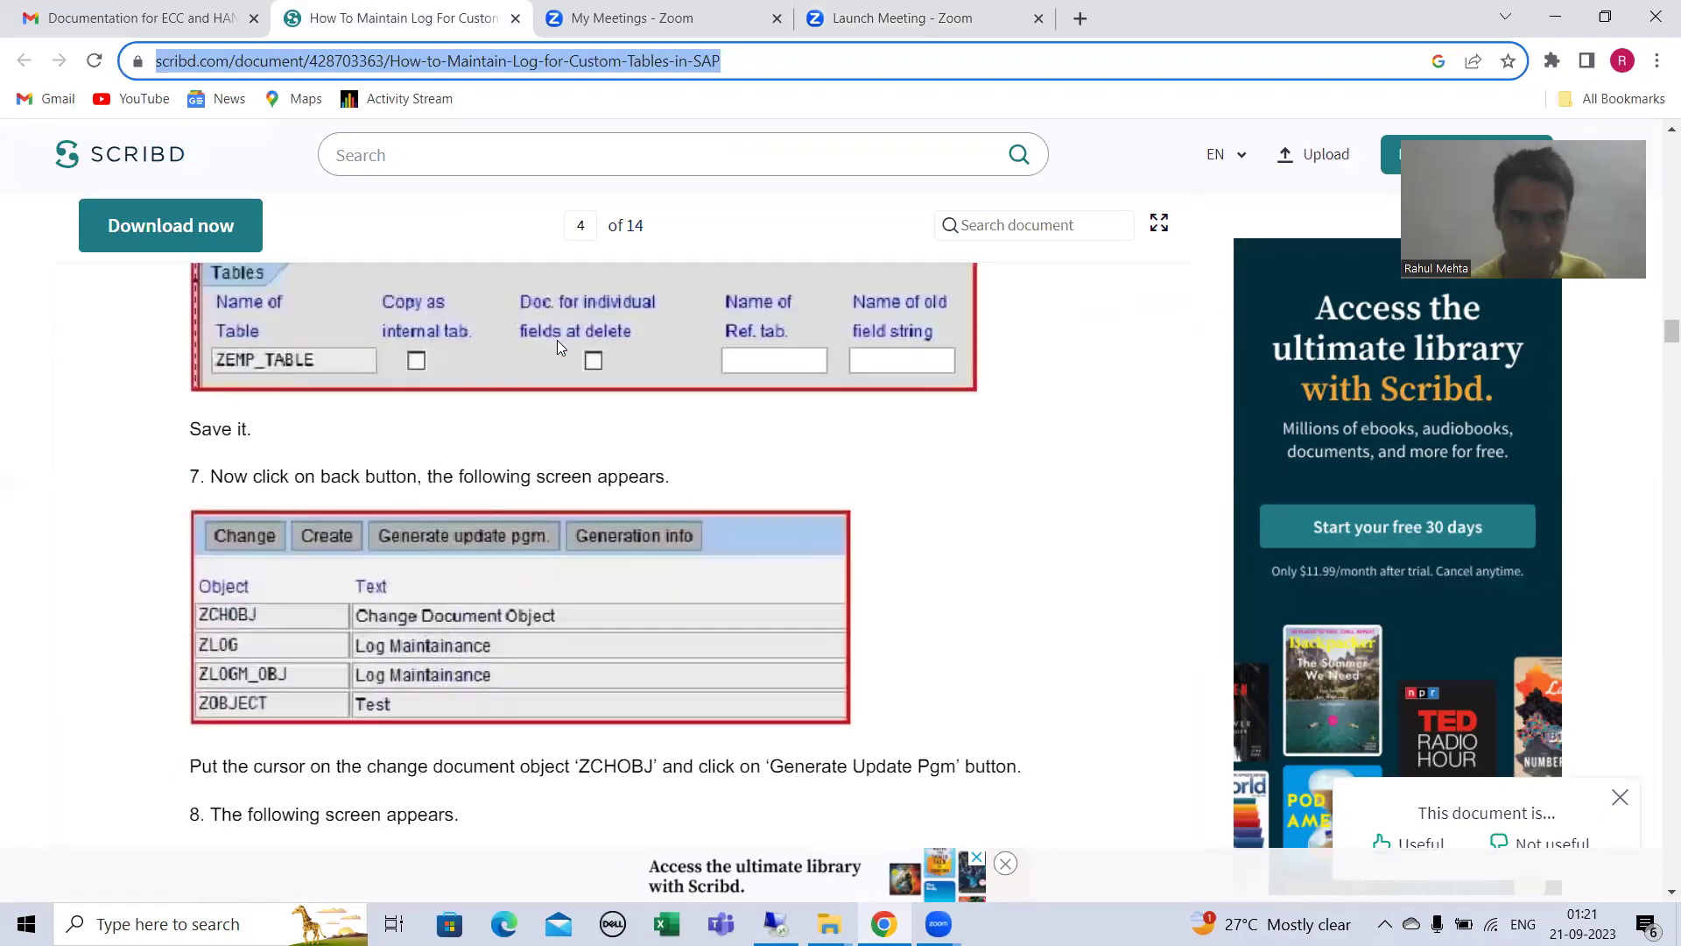
scroll(596, 455, "up", 10)
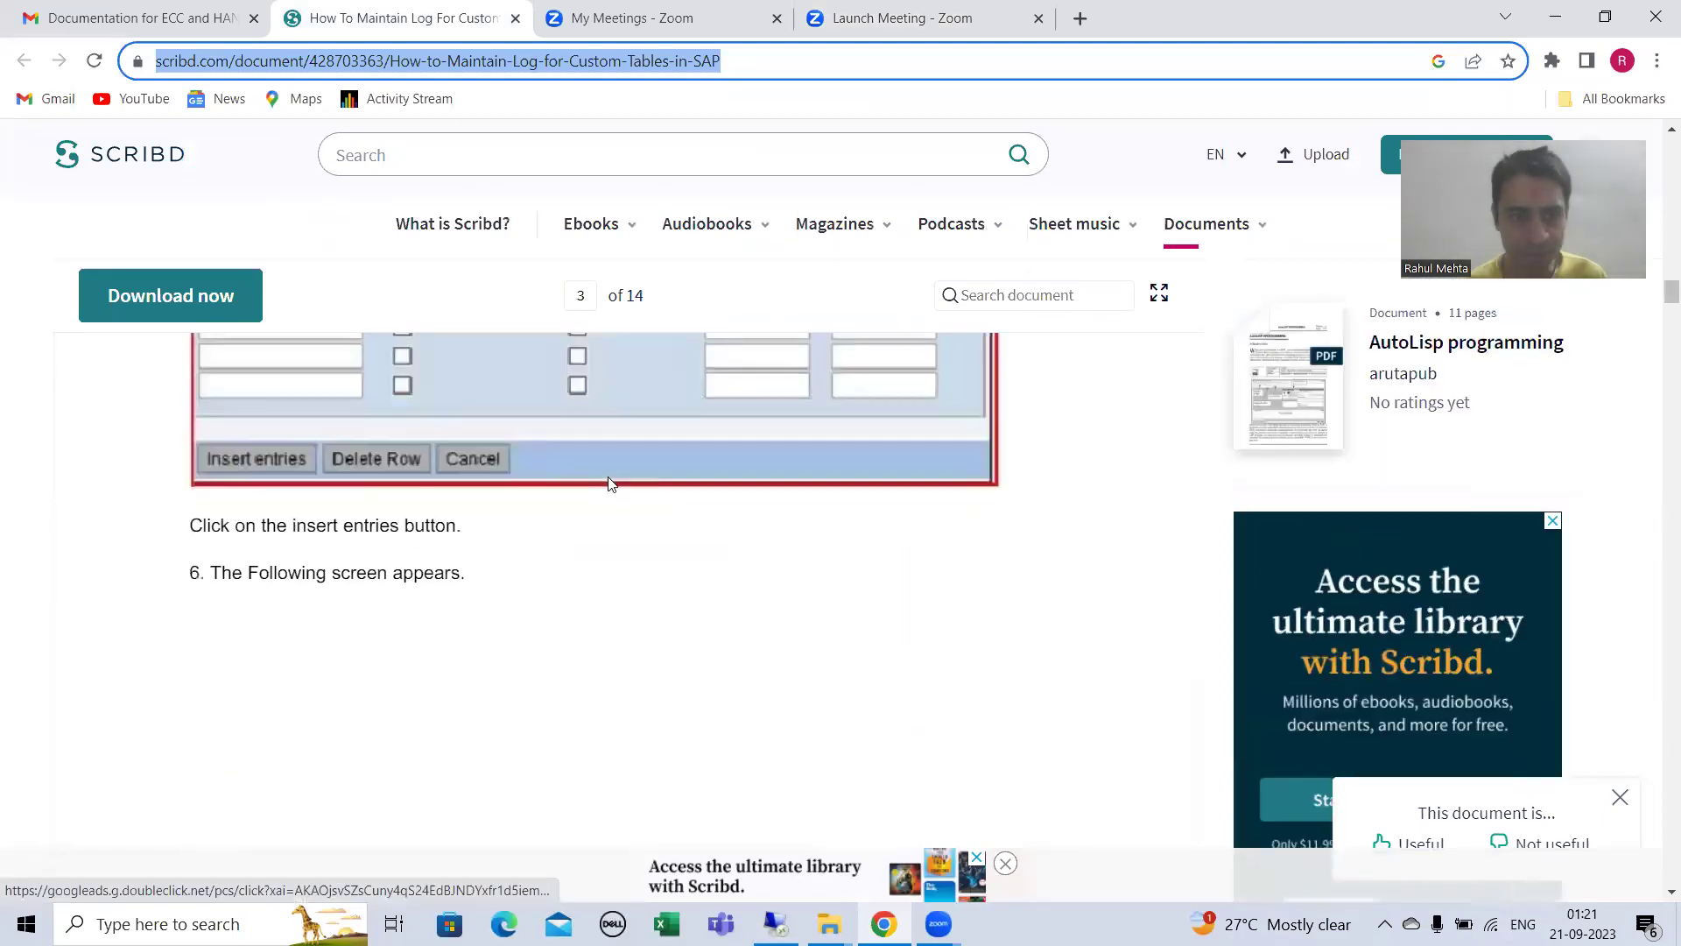
scroll(607, 476, "up", 5)
scroll(608, 476, "down", 5)
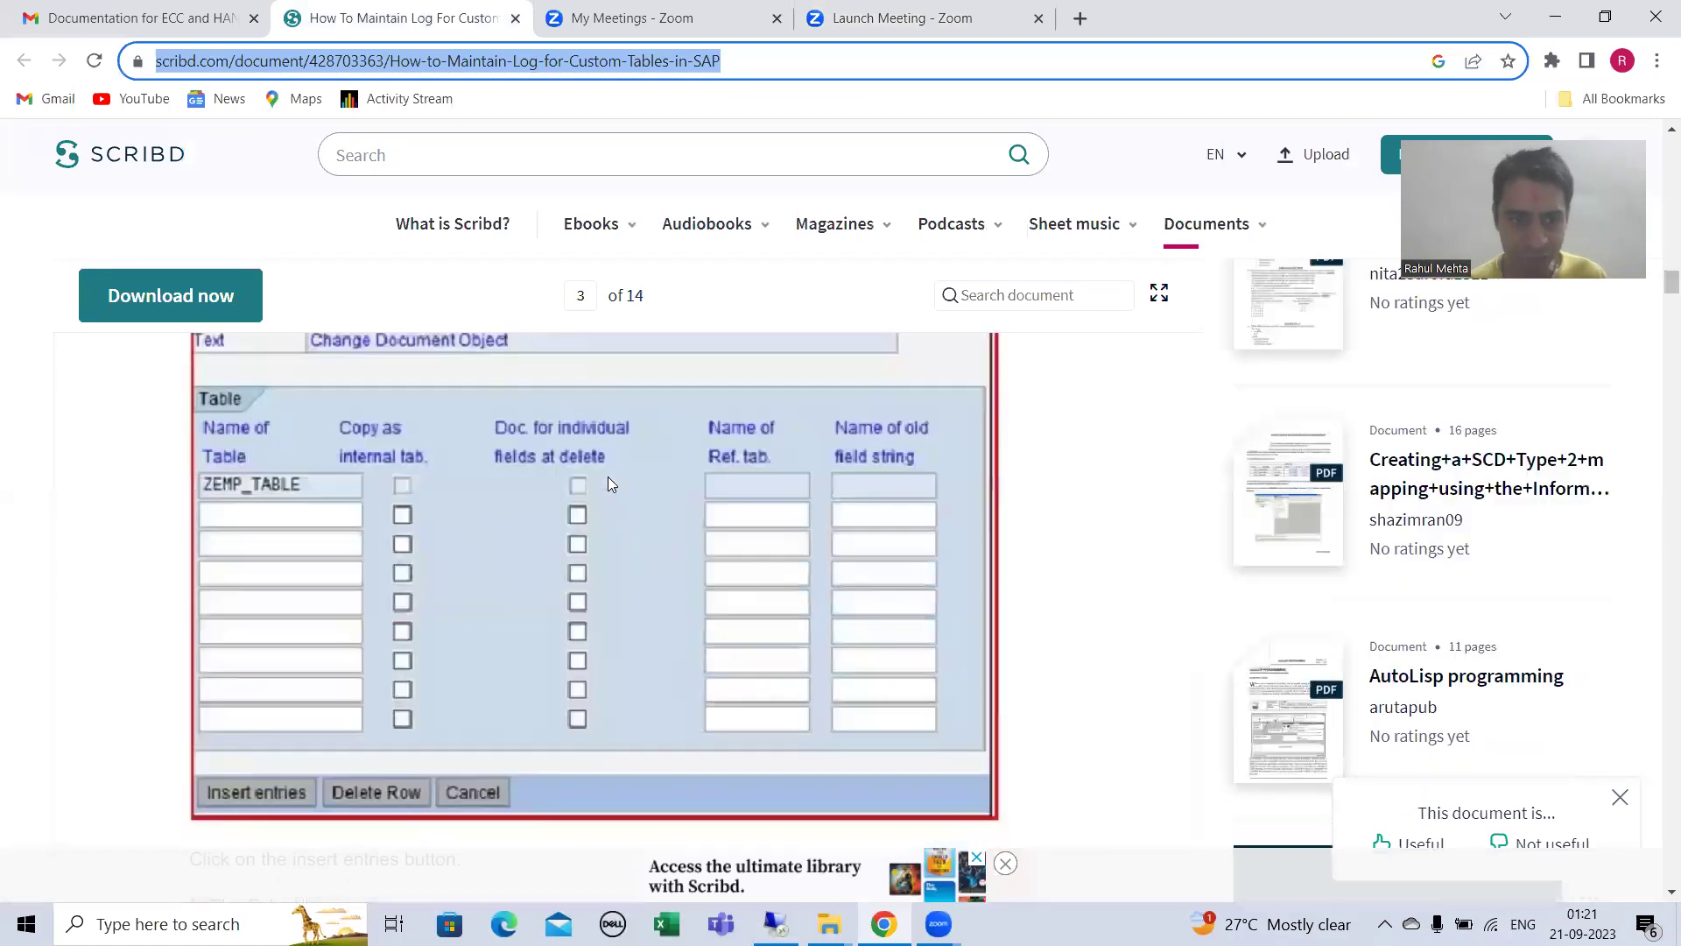
scroll(609, 478, "down", 4)
scroll(610, 484, "down", 8)
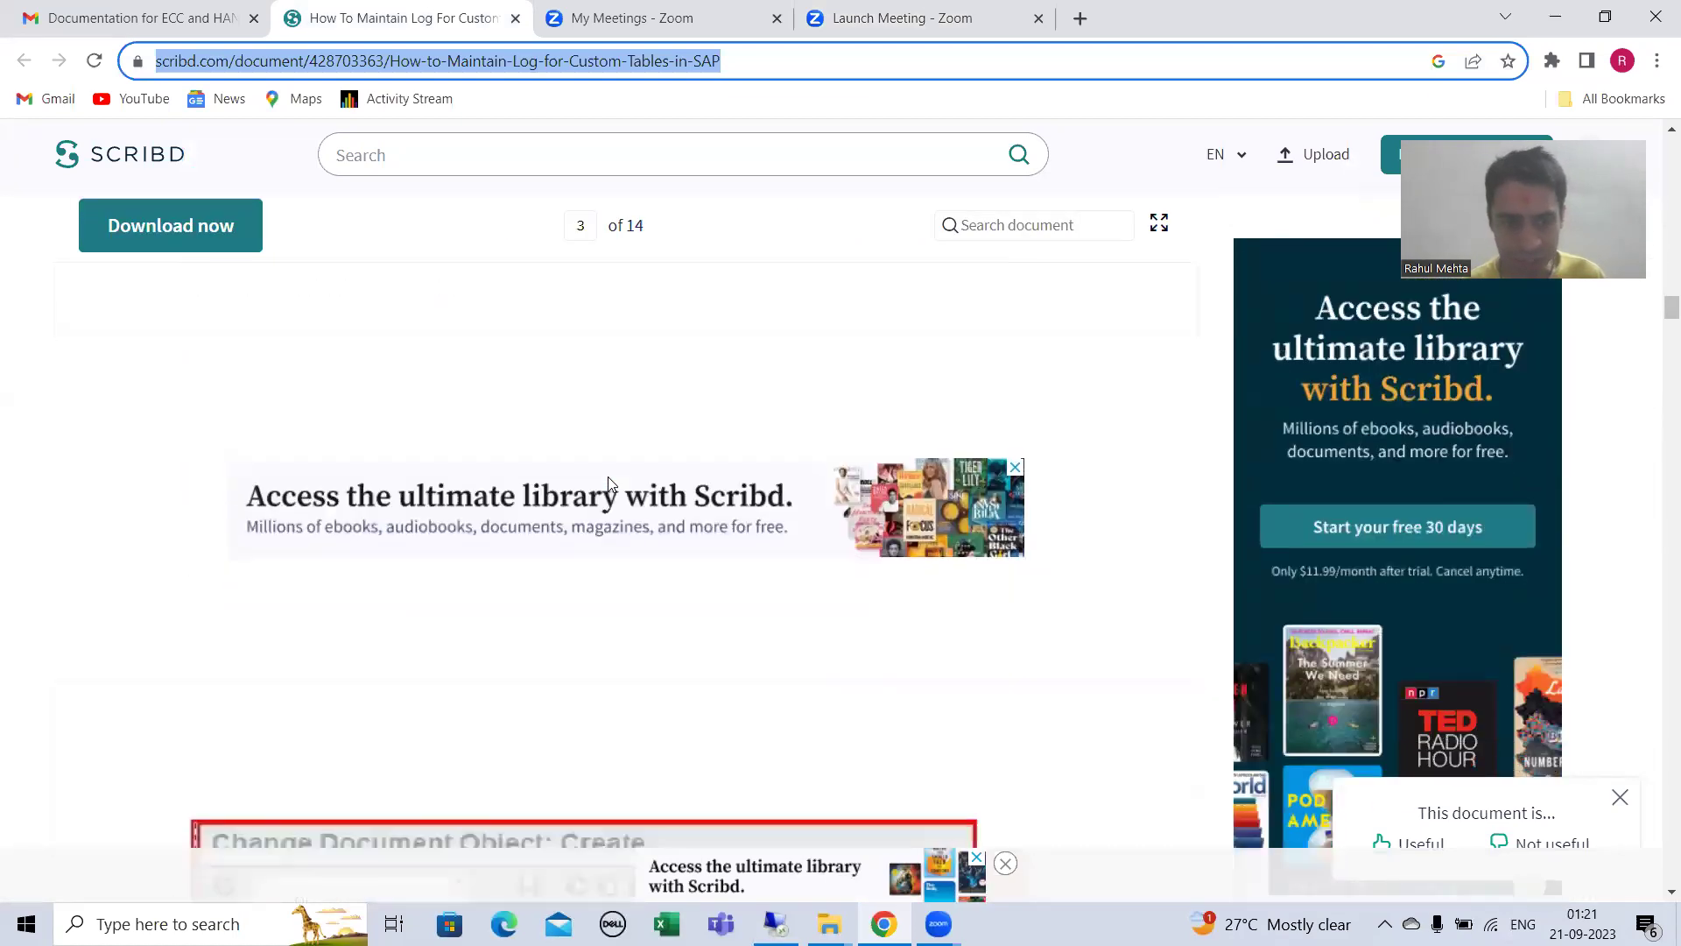
scroll(610, 484, "down", 2)
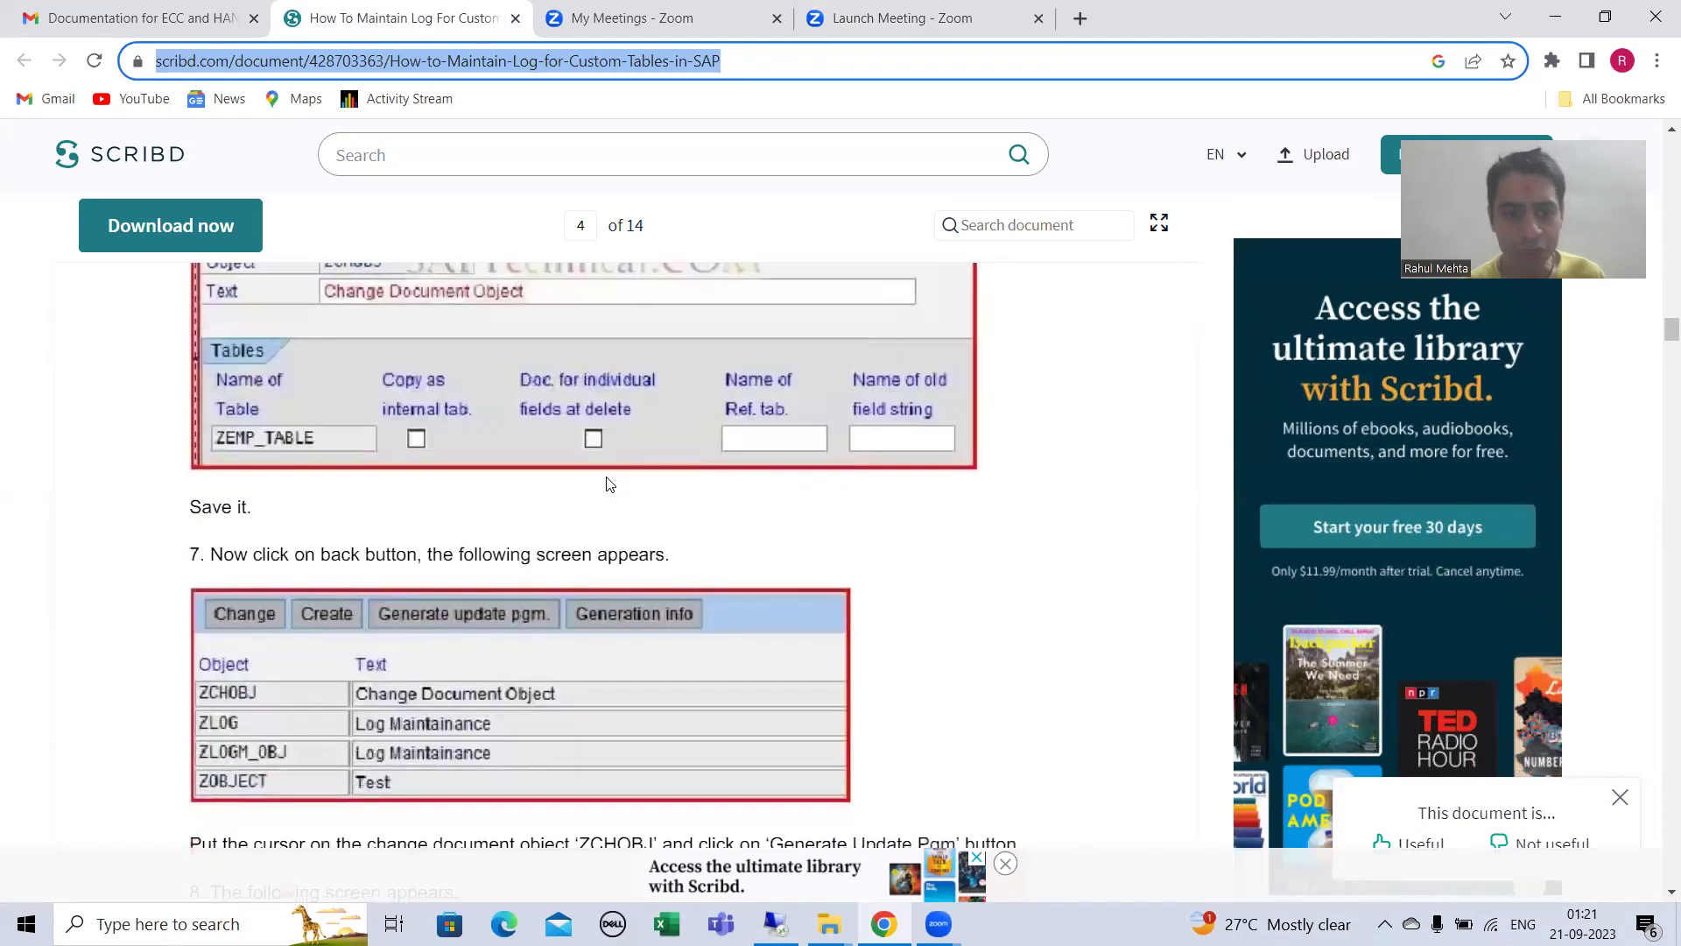
scroll(606, 477, "up", 3)
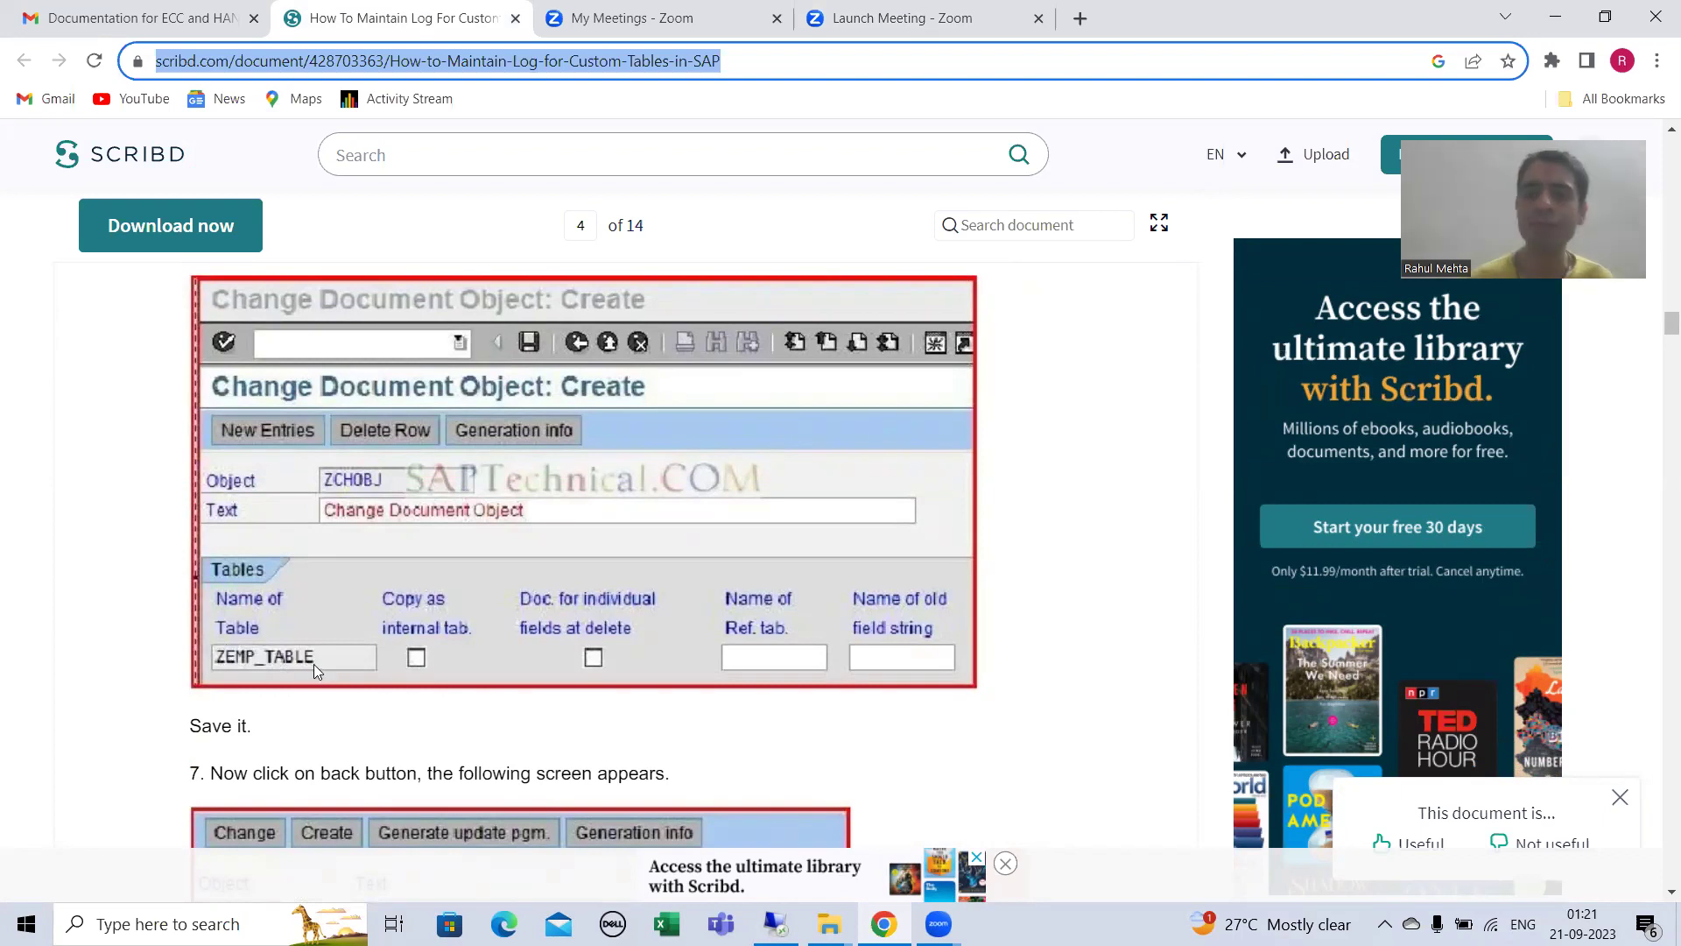
scroll(313, 663, "down", 1)
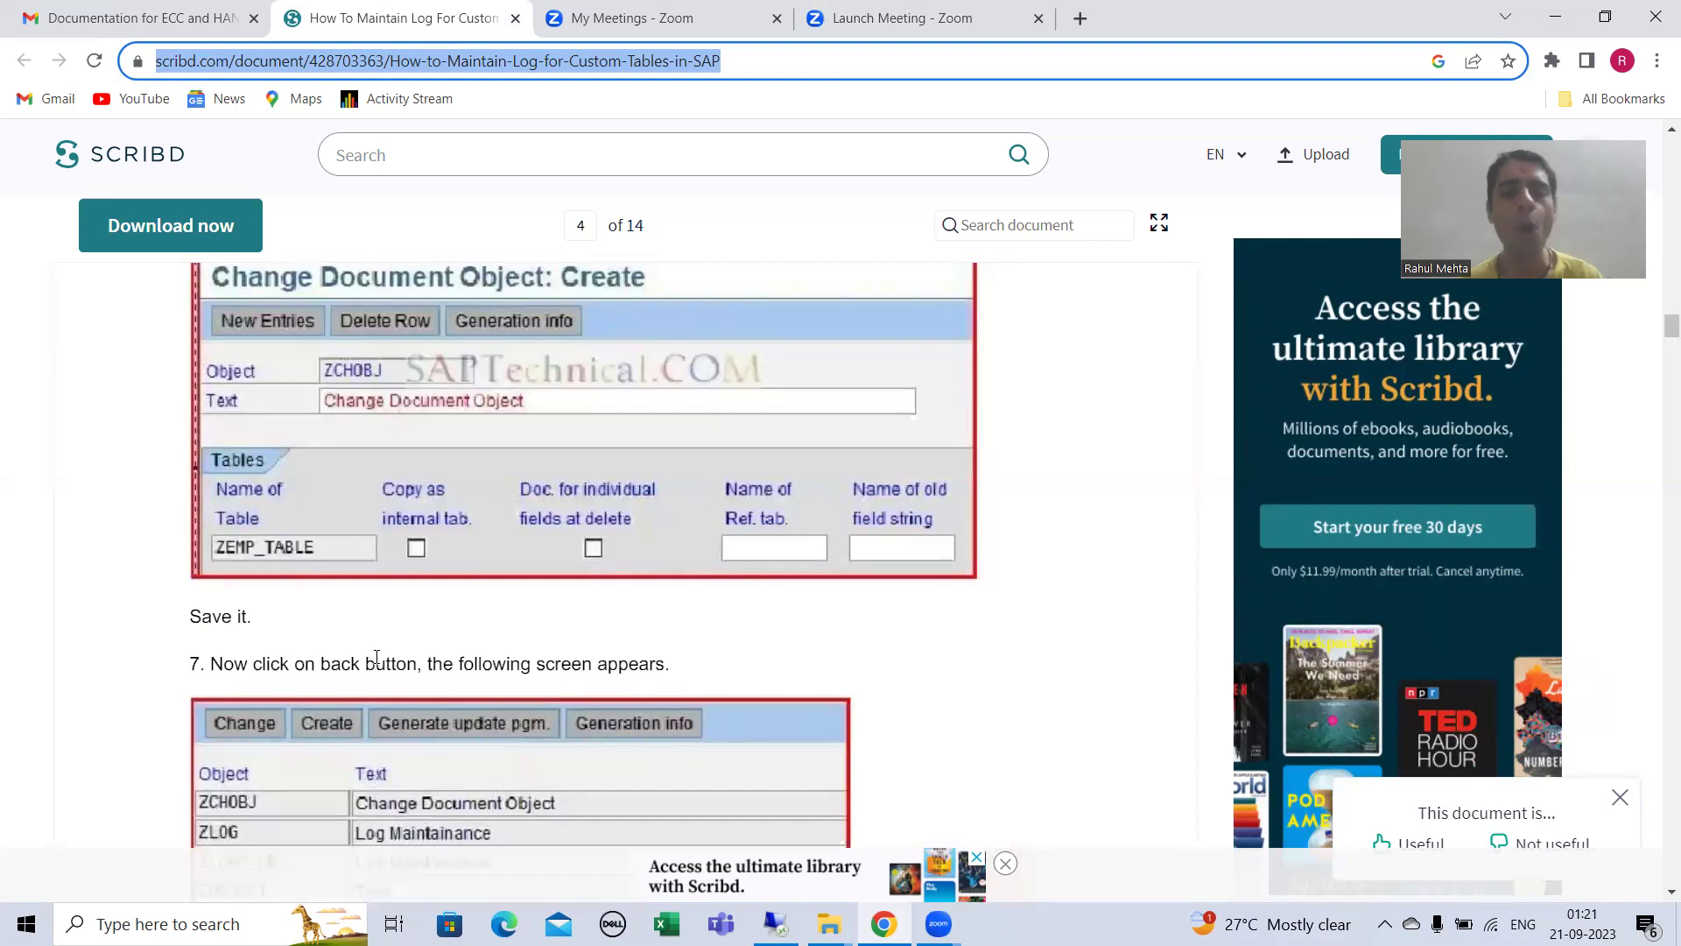
scroll(376, 657, "down", 2)
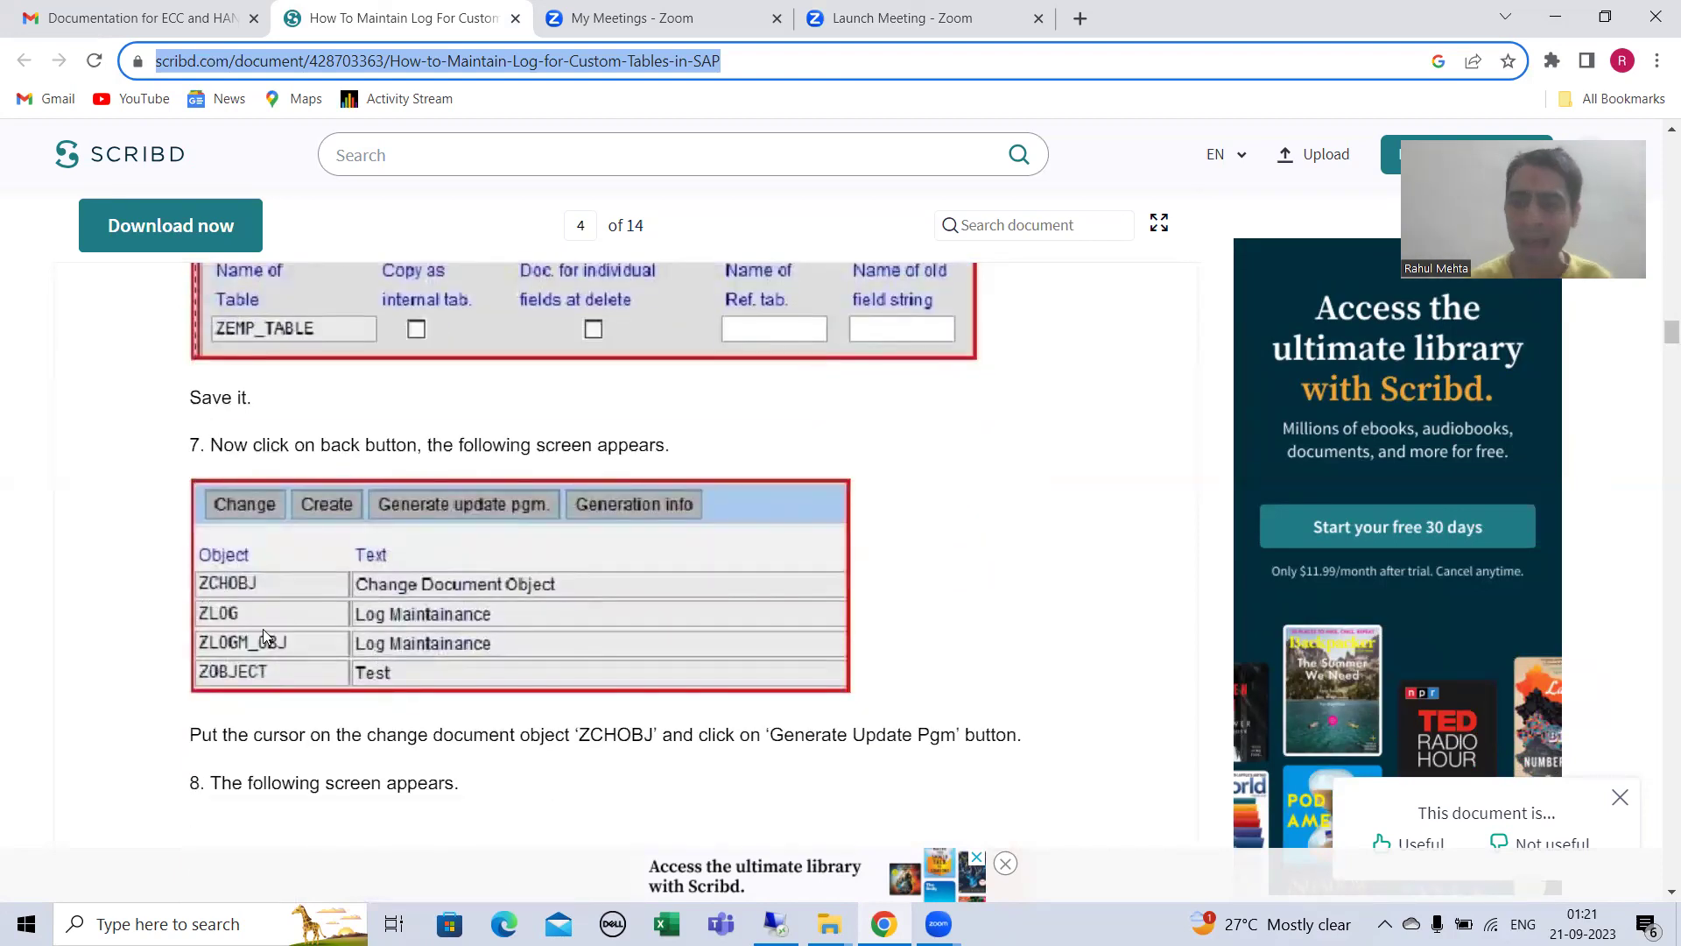
left_click(227, 583)
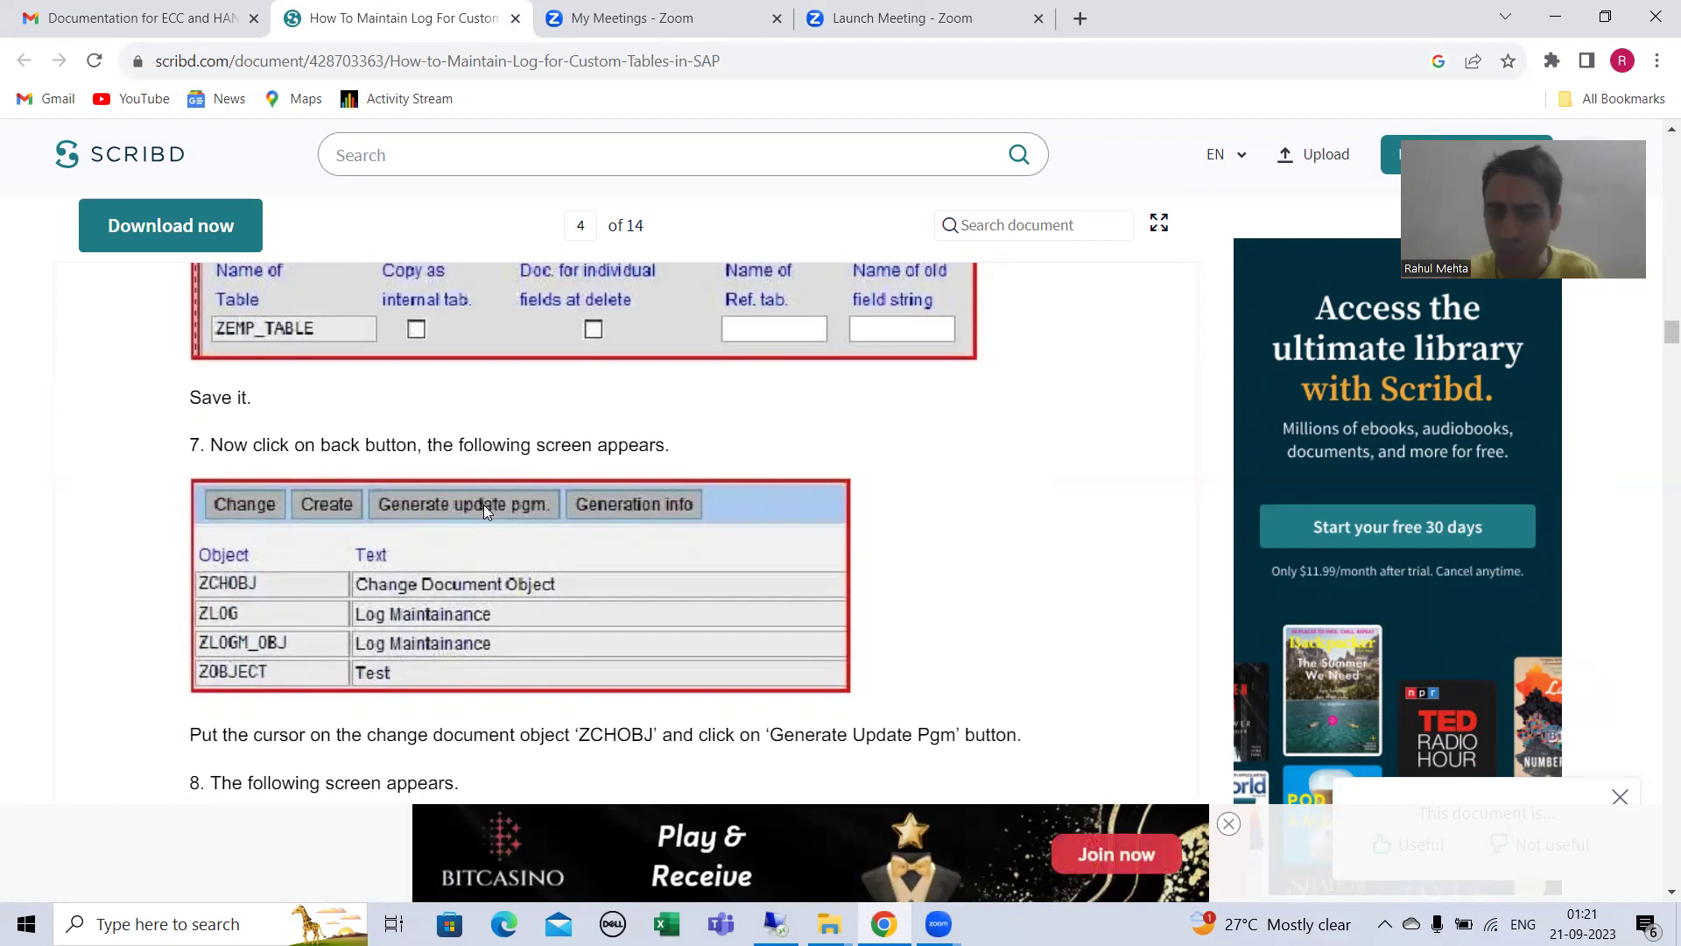
left_click(775, 924)
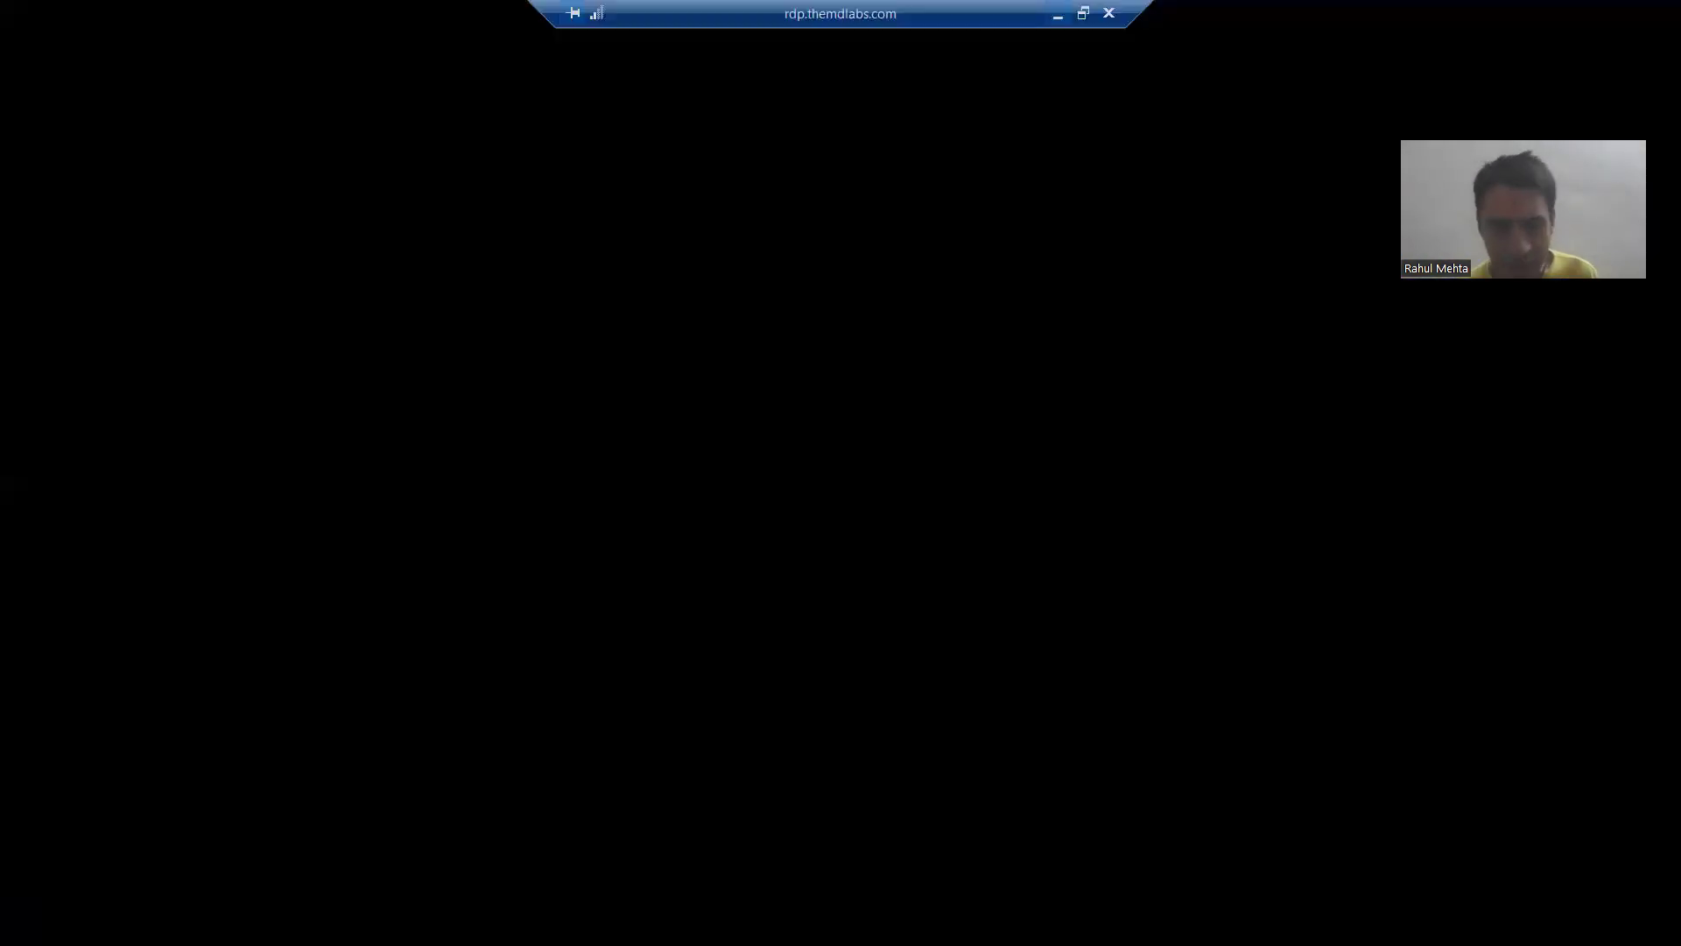
Step: Check the guide's step 8 Generate Update Pgm. screenshot, then return to SAP's function group field
mouse_move(349, 922)
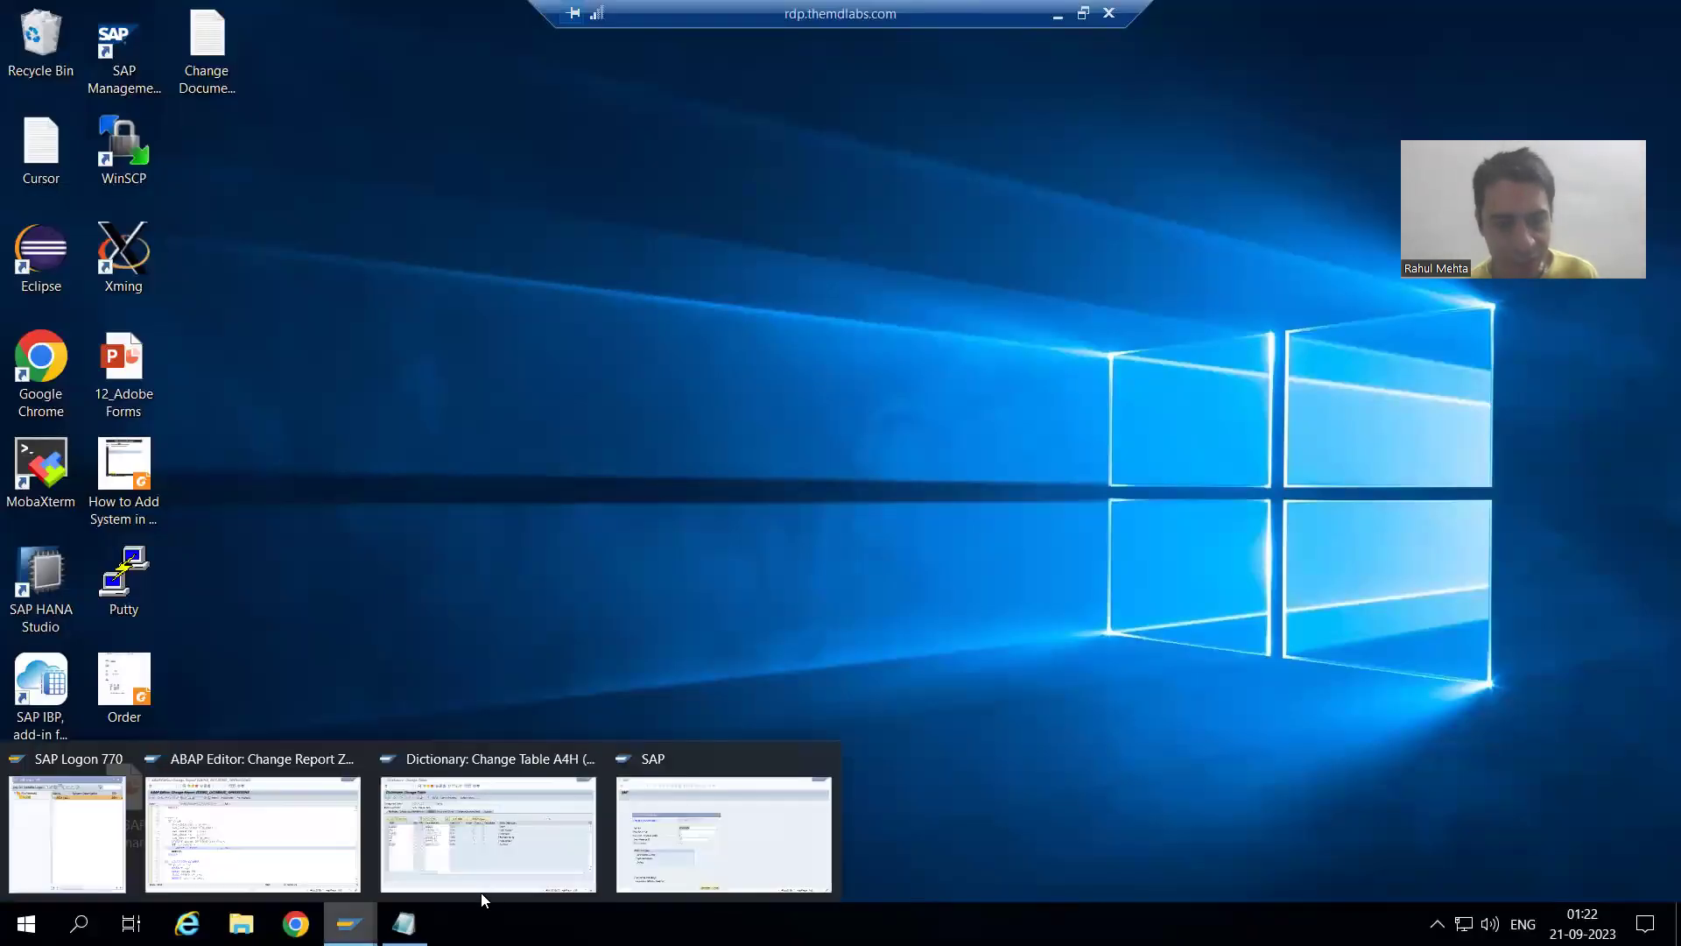
left_click(652, 841)
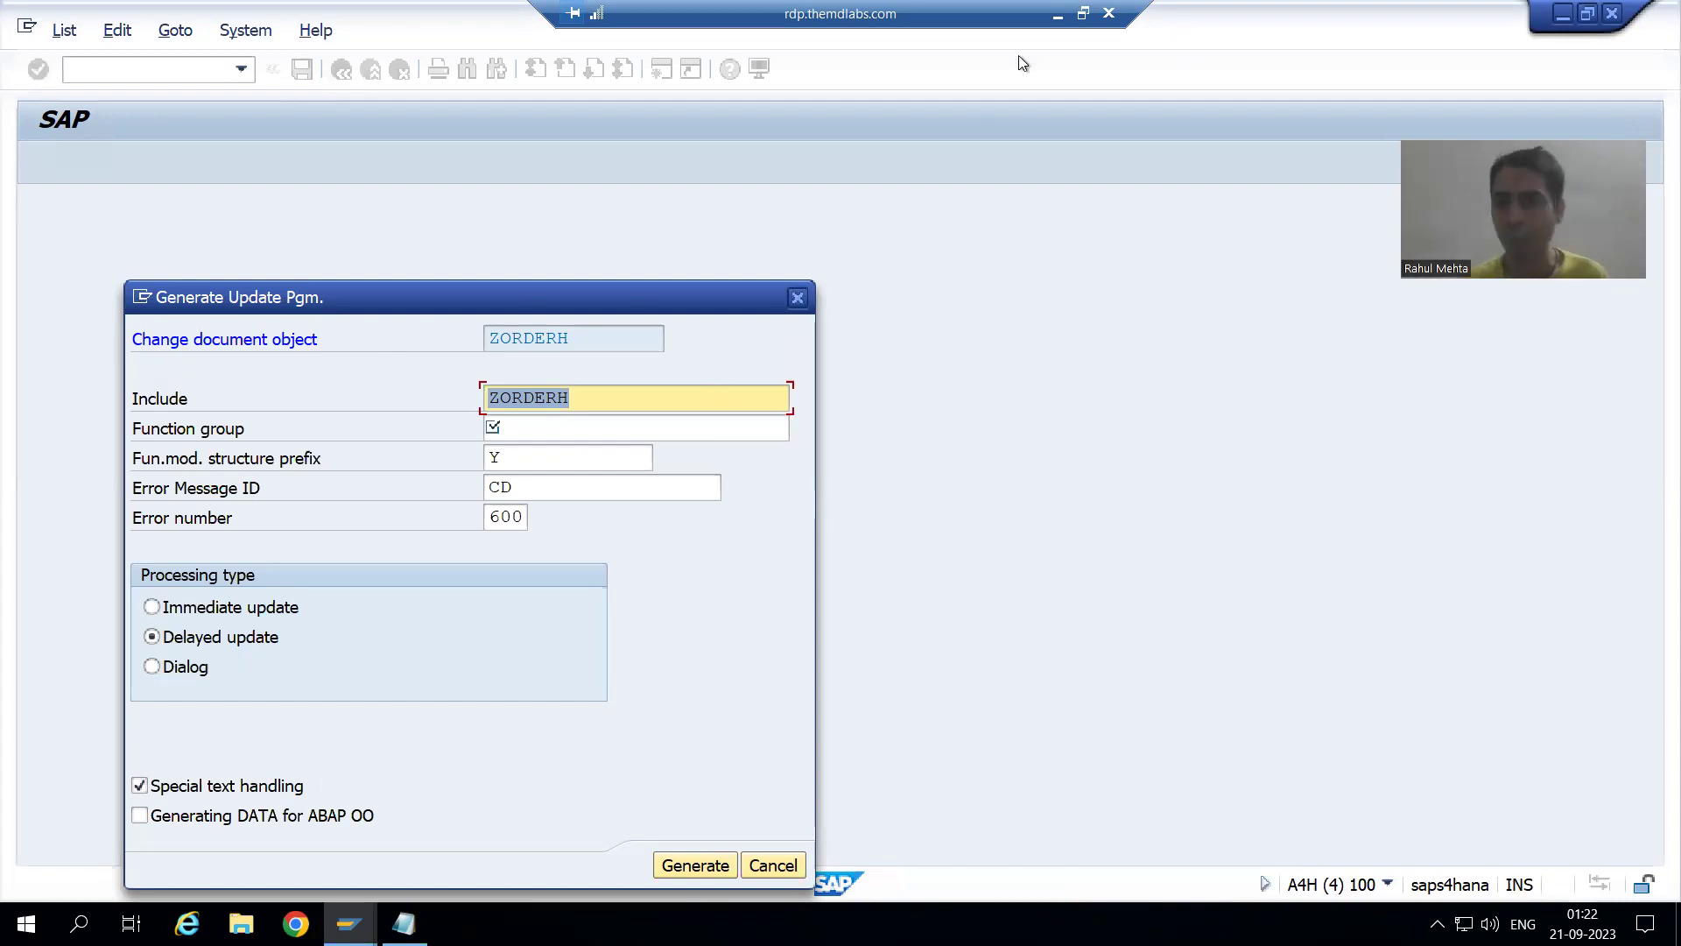
left_click(1057, 15)
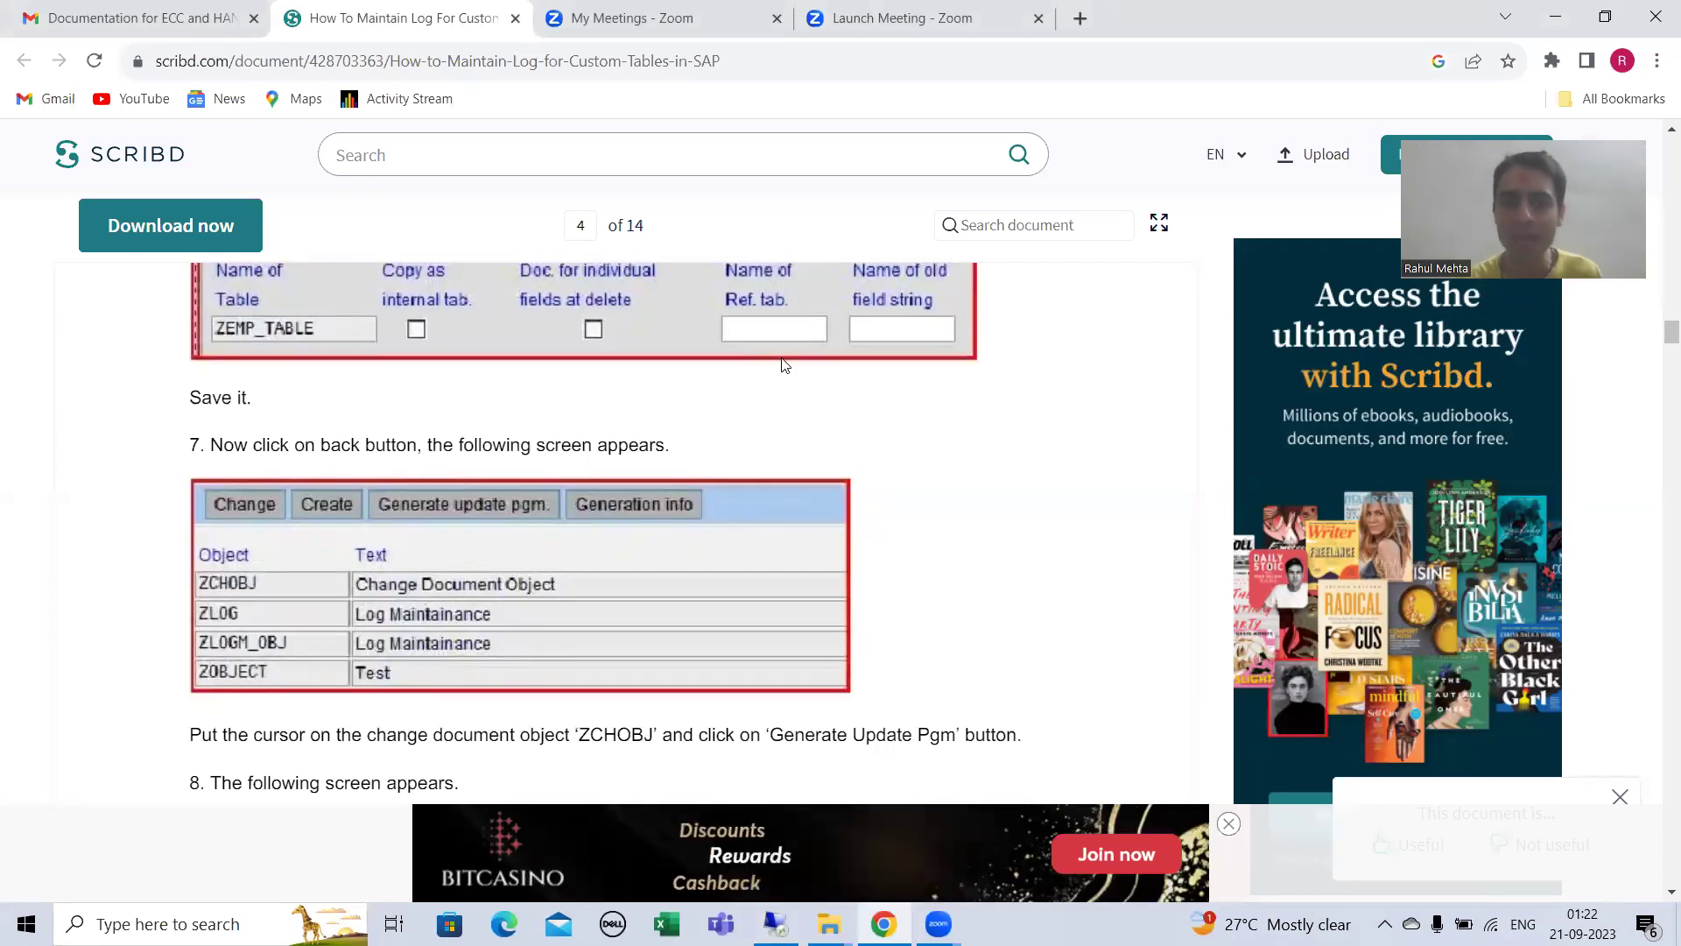
scroll(784, 364, "up", 5)
scroll(781, 357, "down", 7)
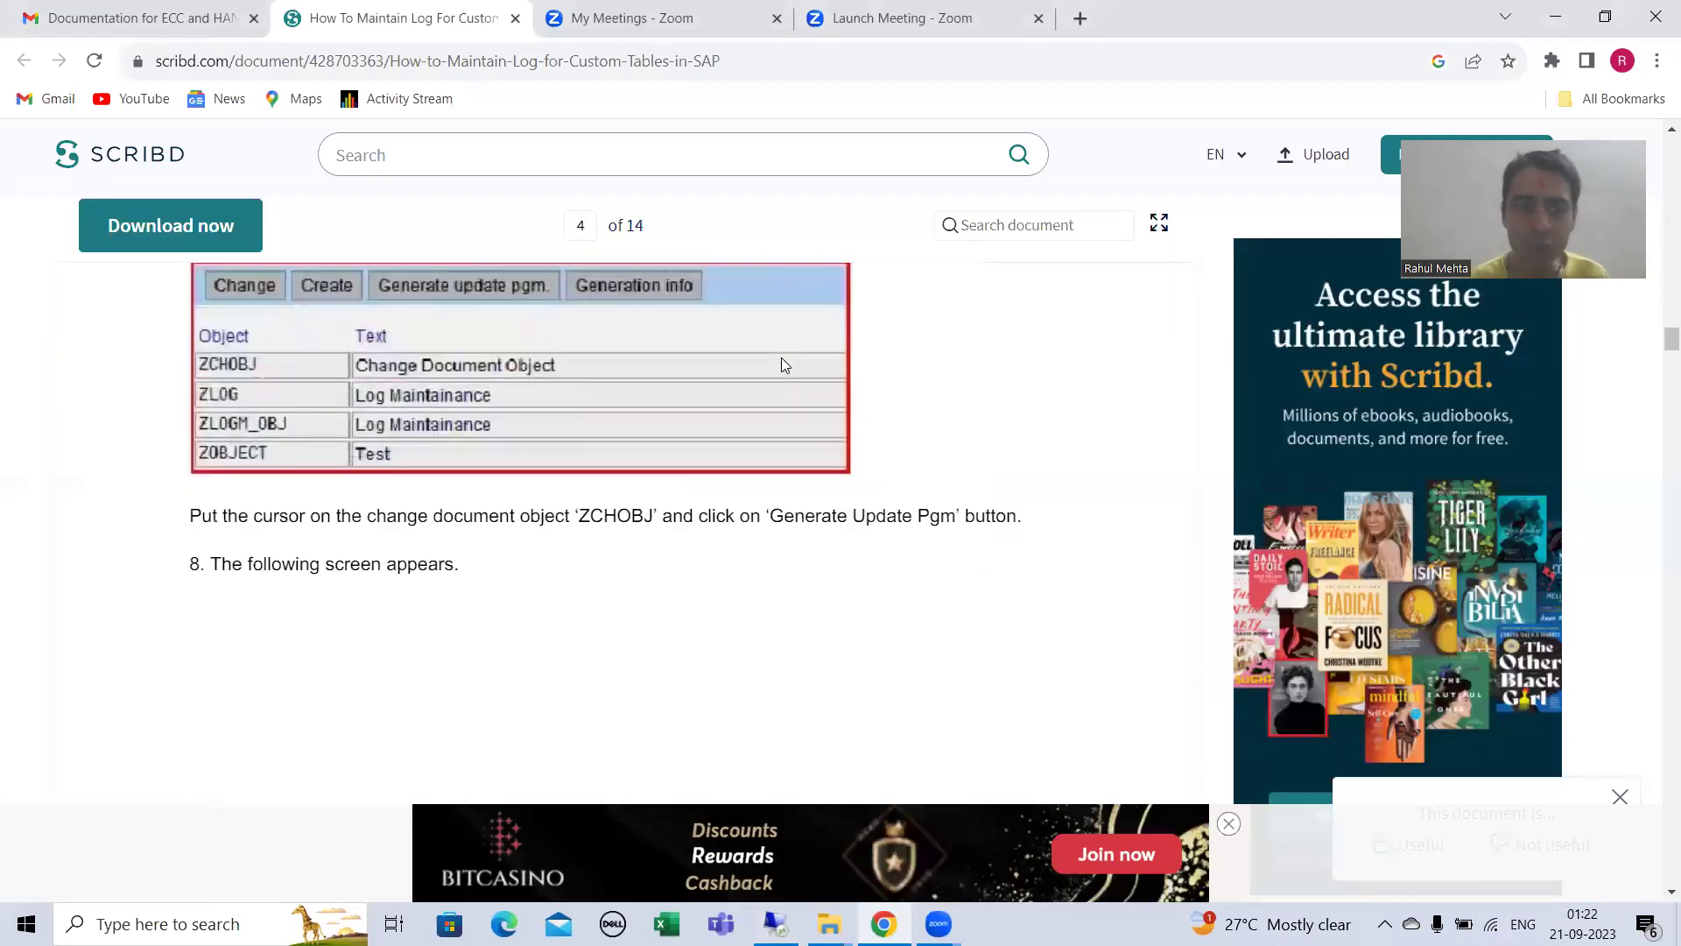
scroll(523, 311, "up", 1)
scroll(571, 484, "up", 1)
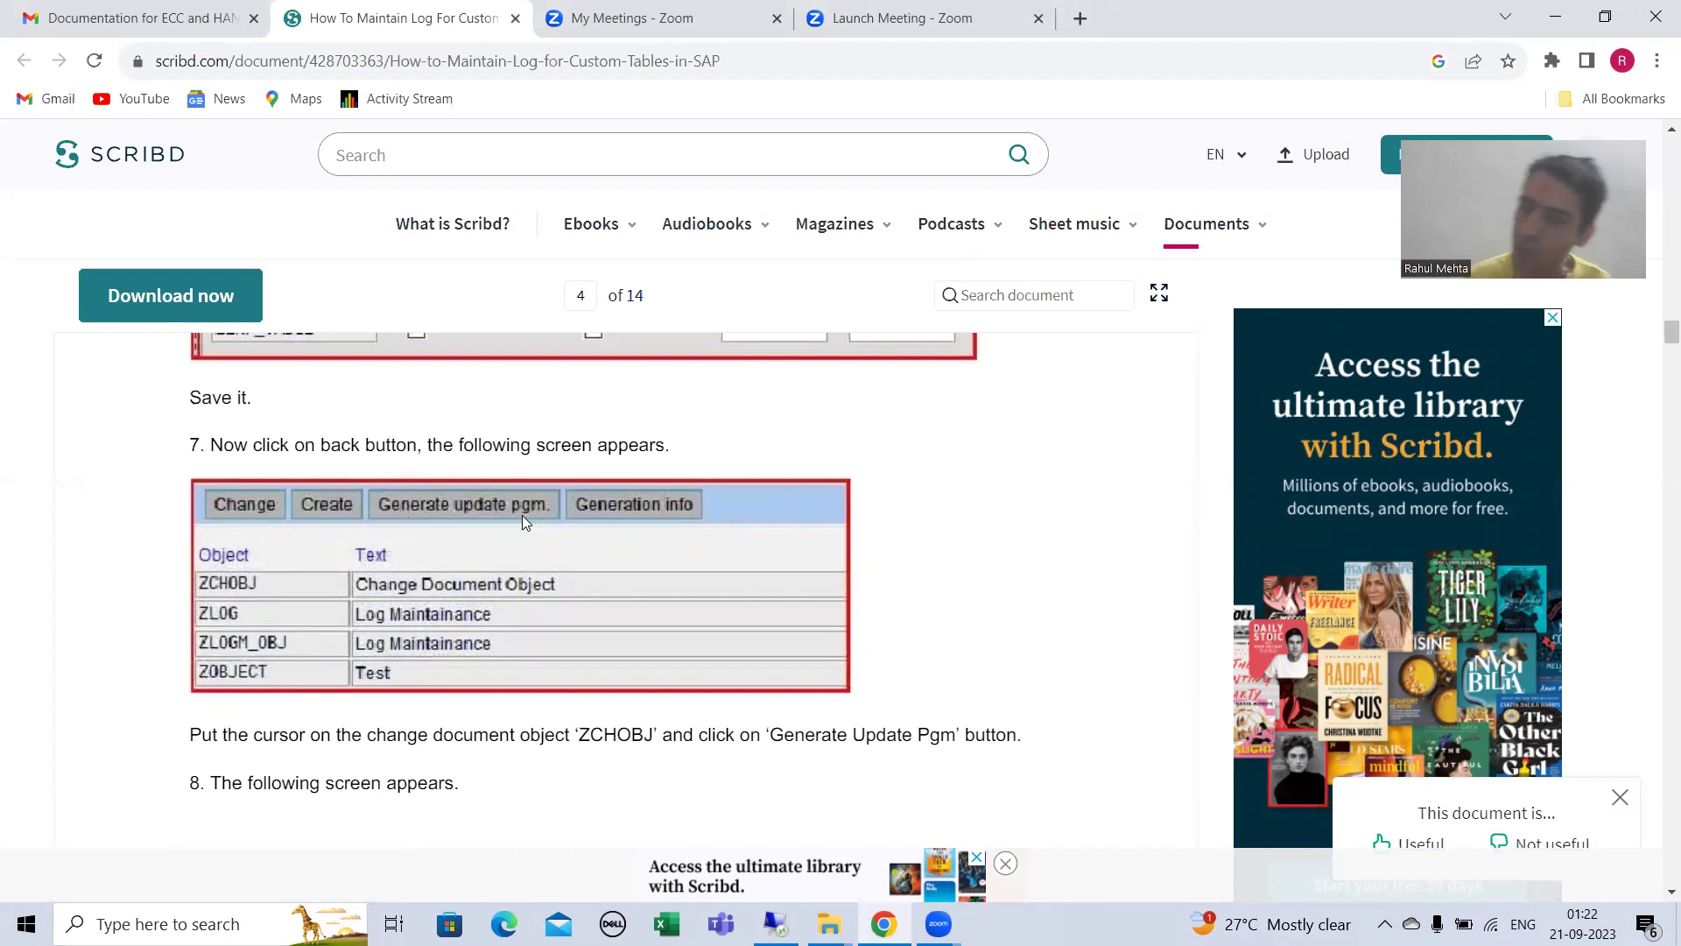
scroll(515, 517, "down", 10)
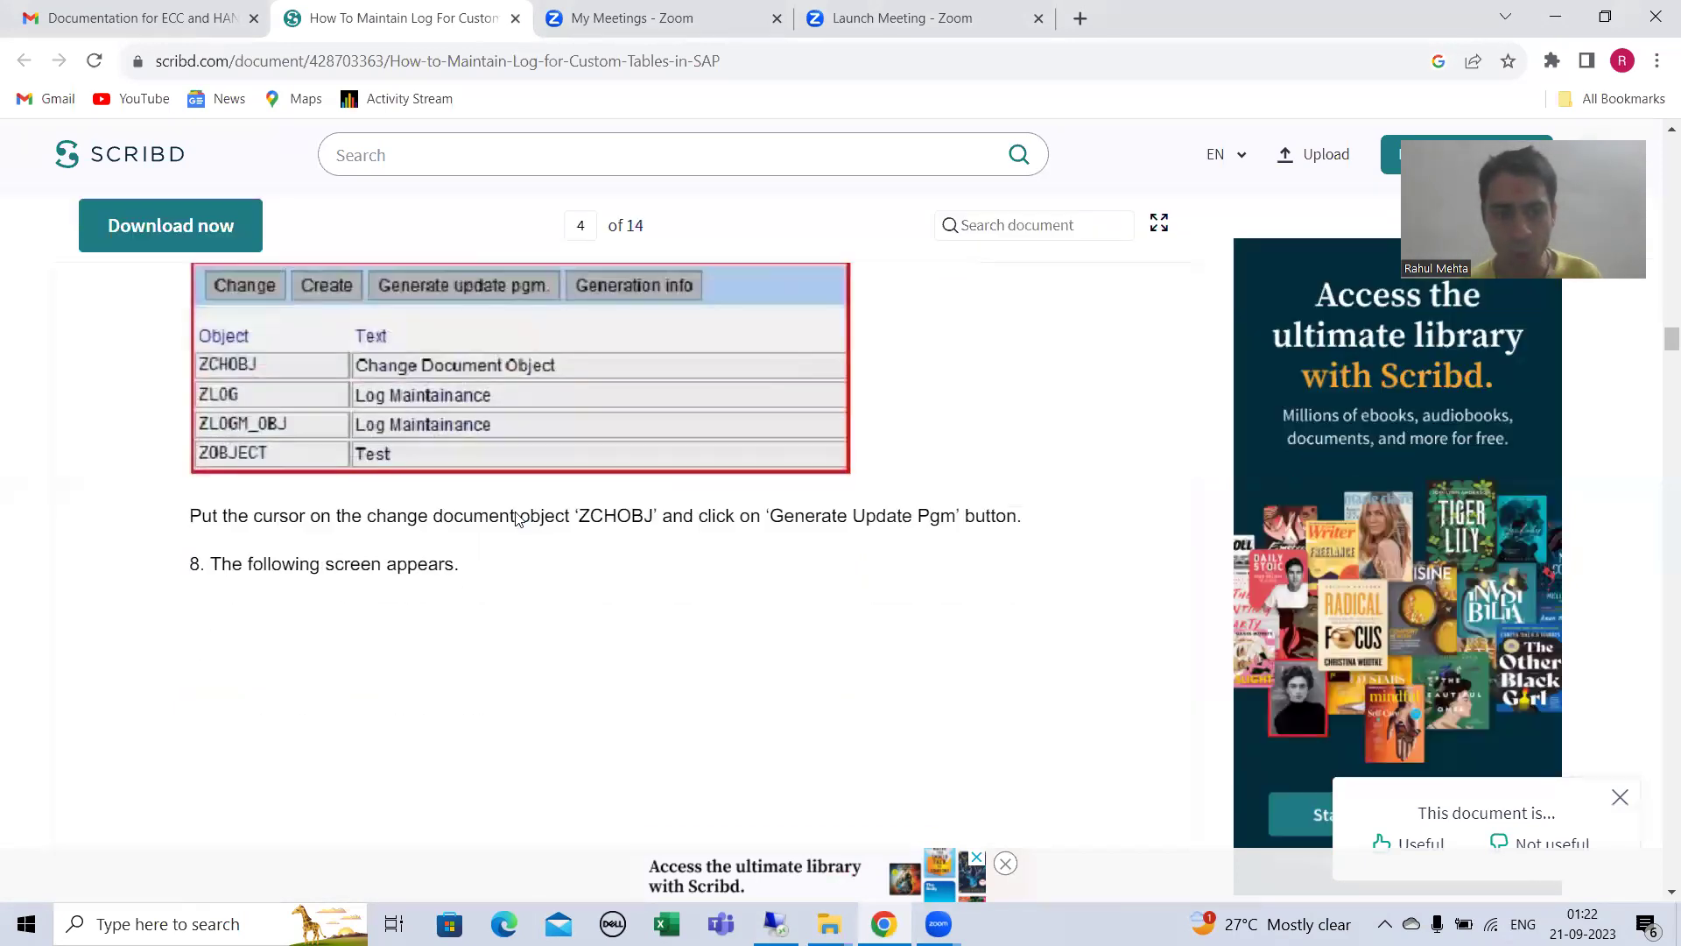
scroll(515, 519, "down", 1)
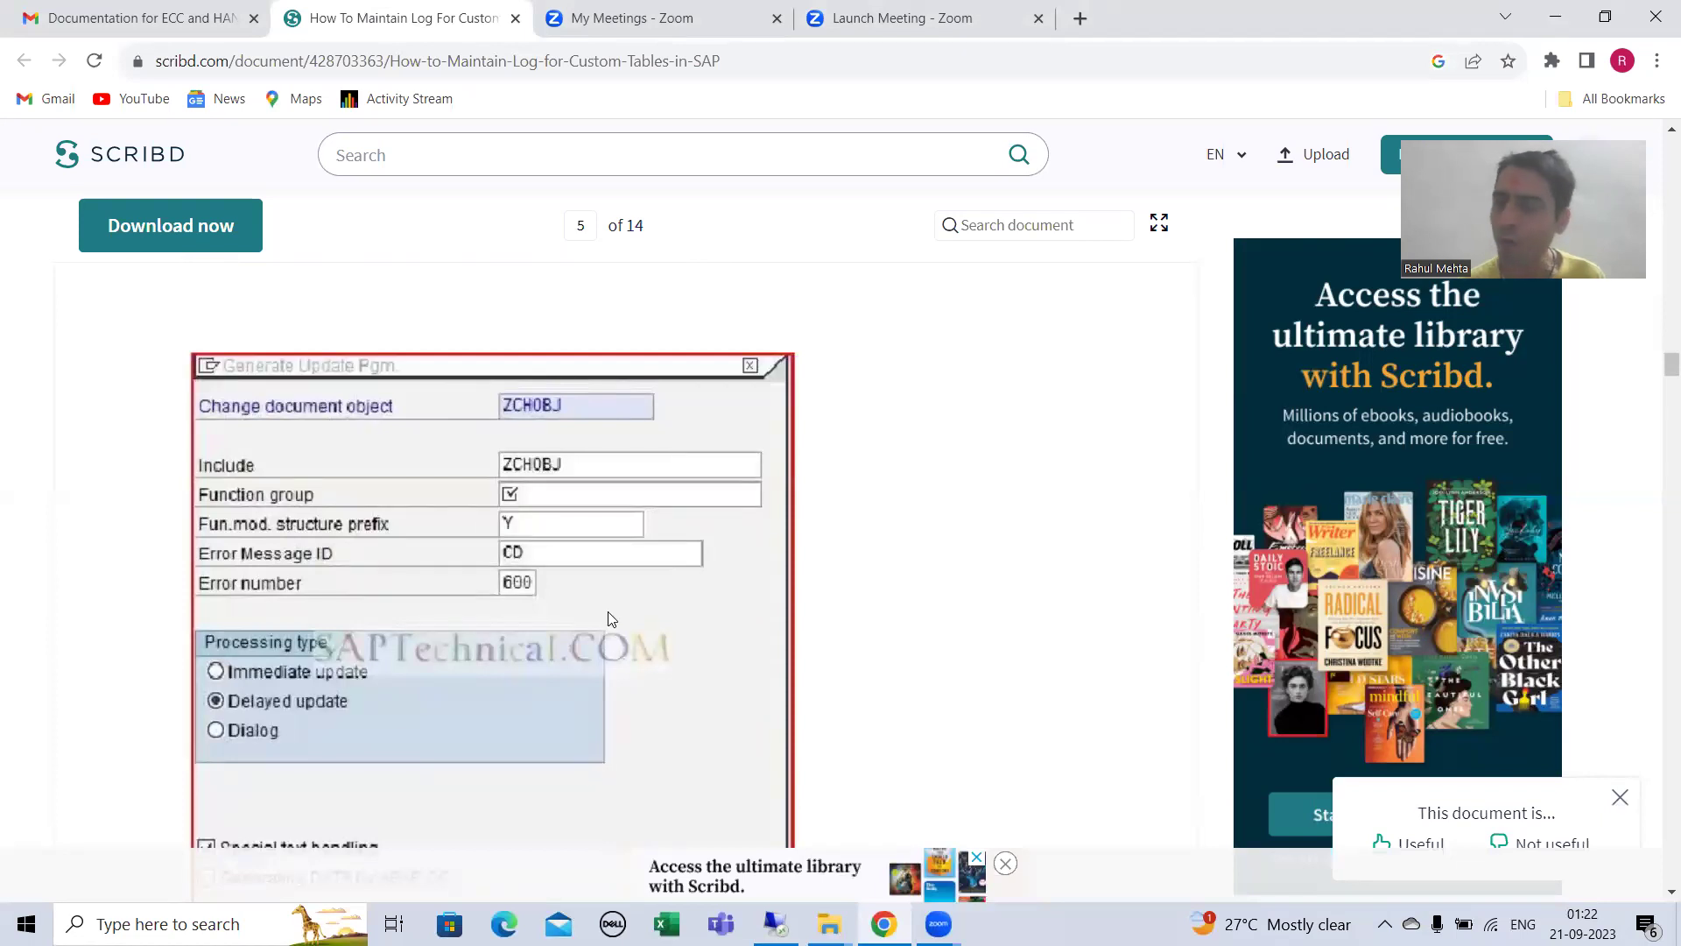
scroll(608, 611, "down", 5)
left_click(775, 924)
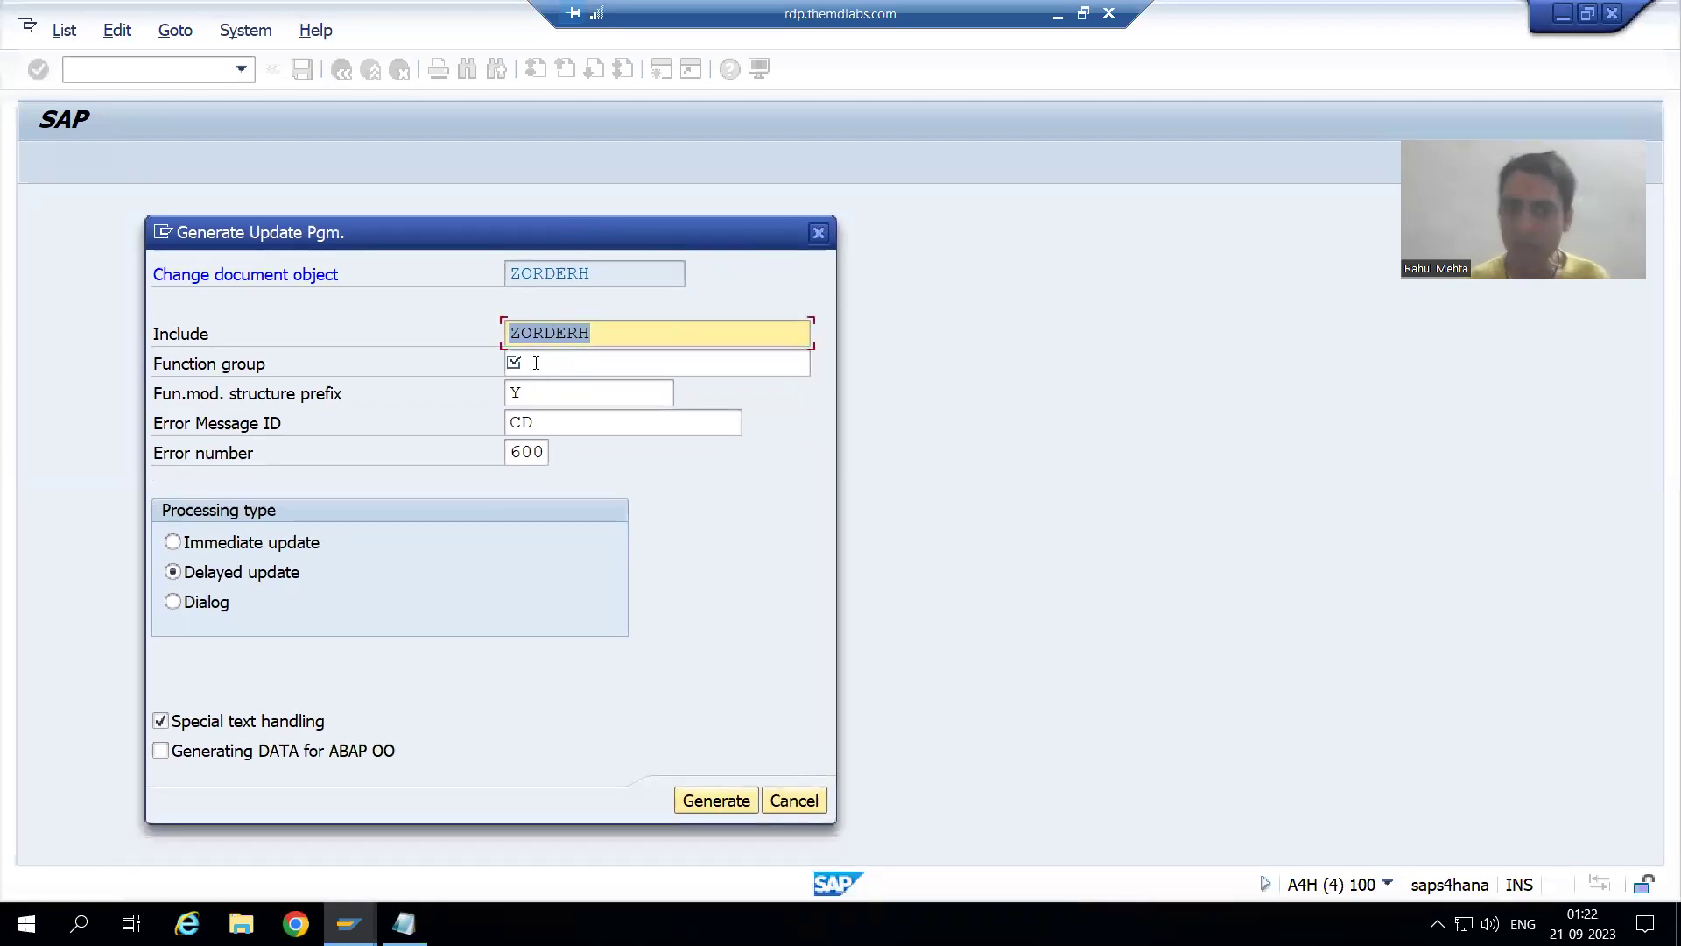
left_click(536, 362)
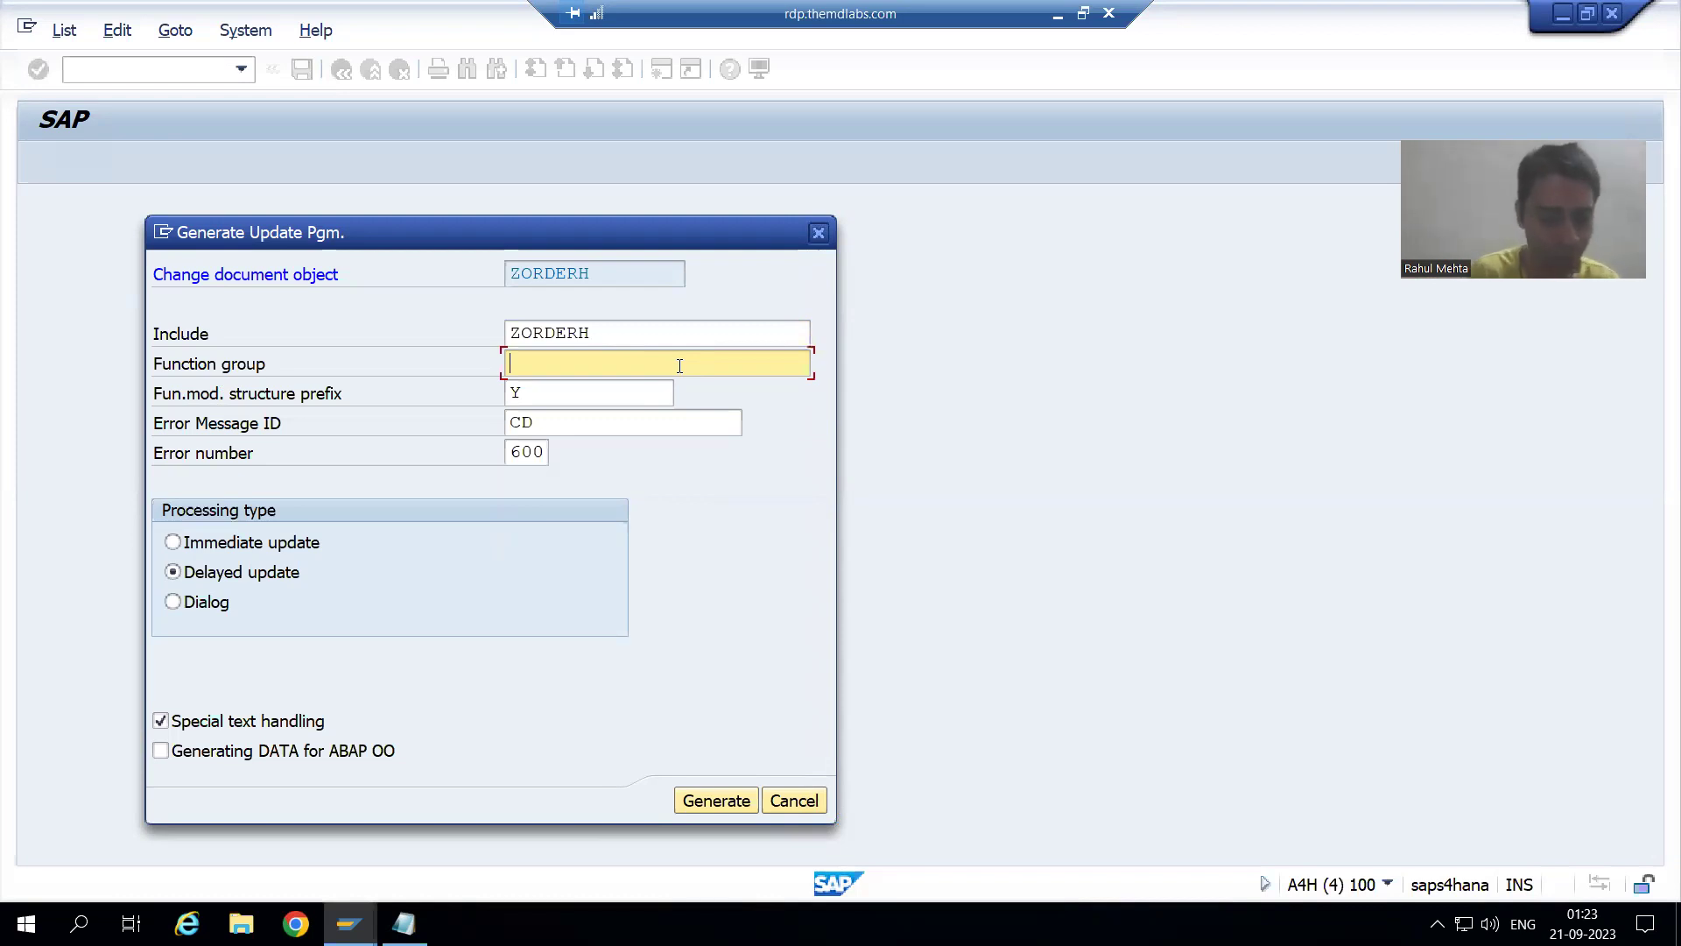
Step: Enter function group ZFG_ORDERH and generate the update program
type("Z")
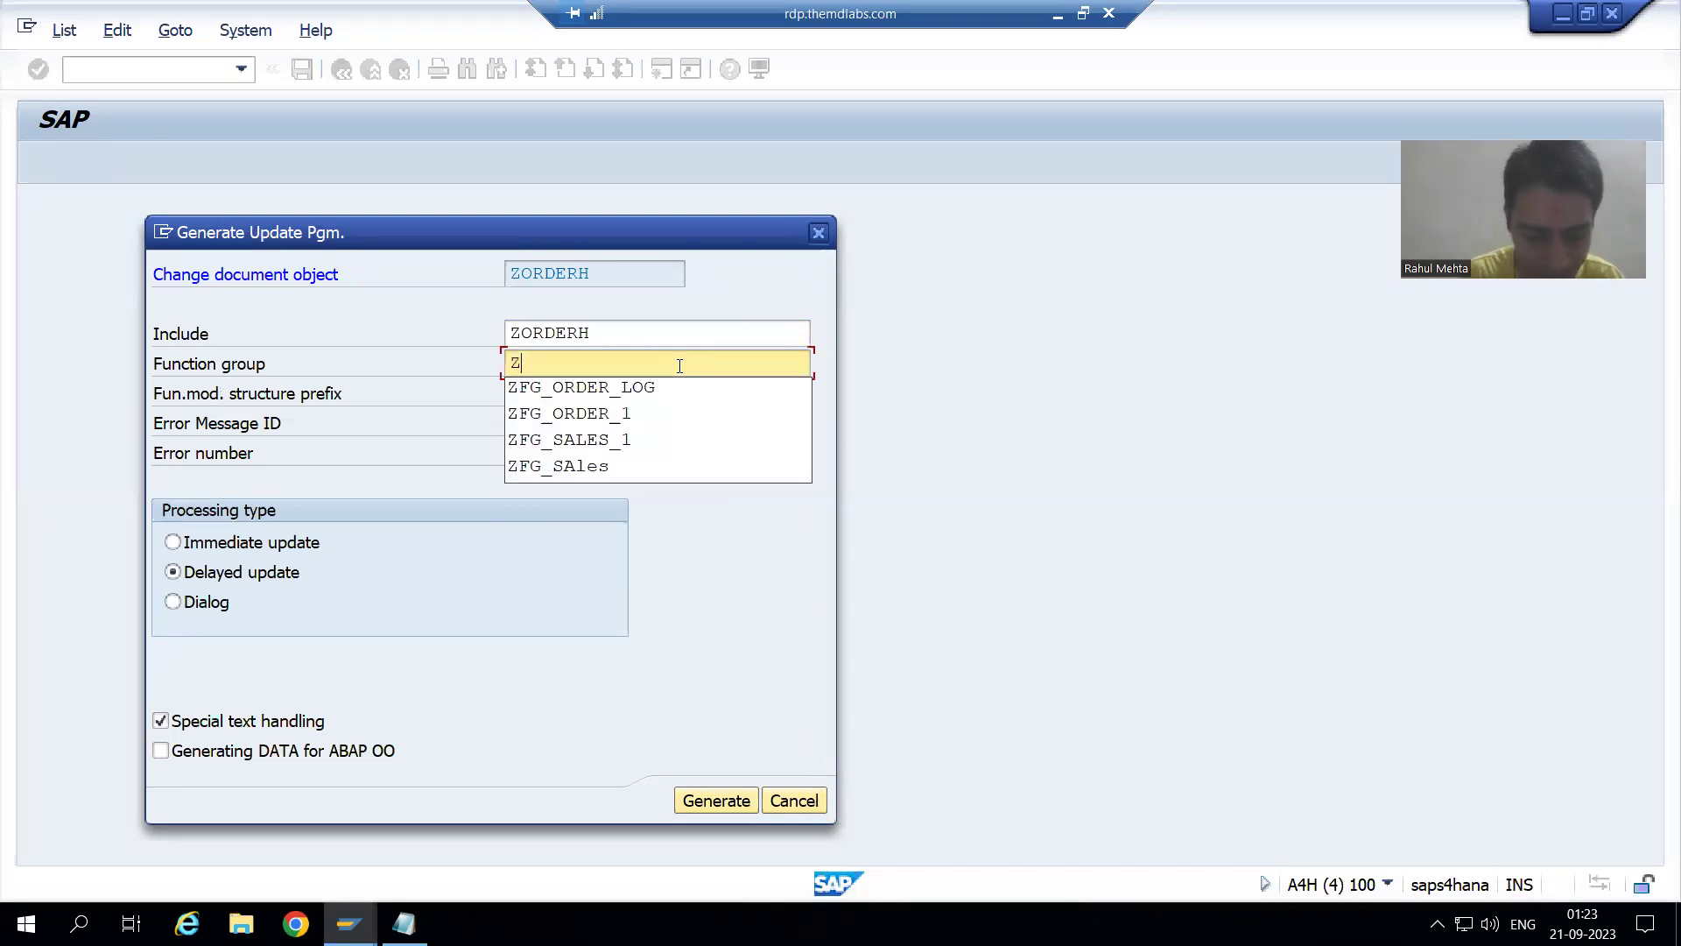
type("FG")
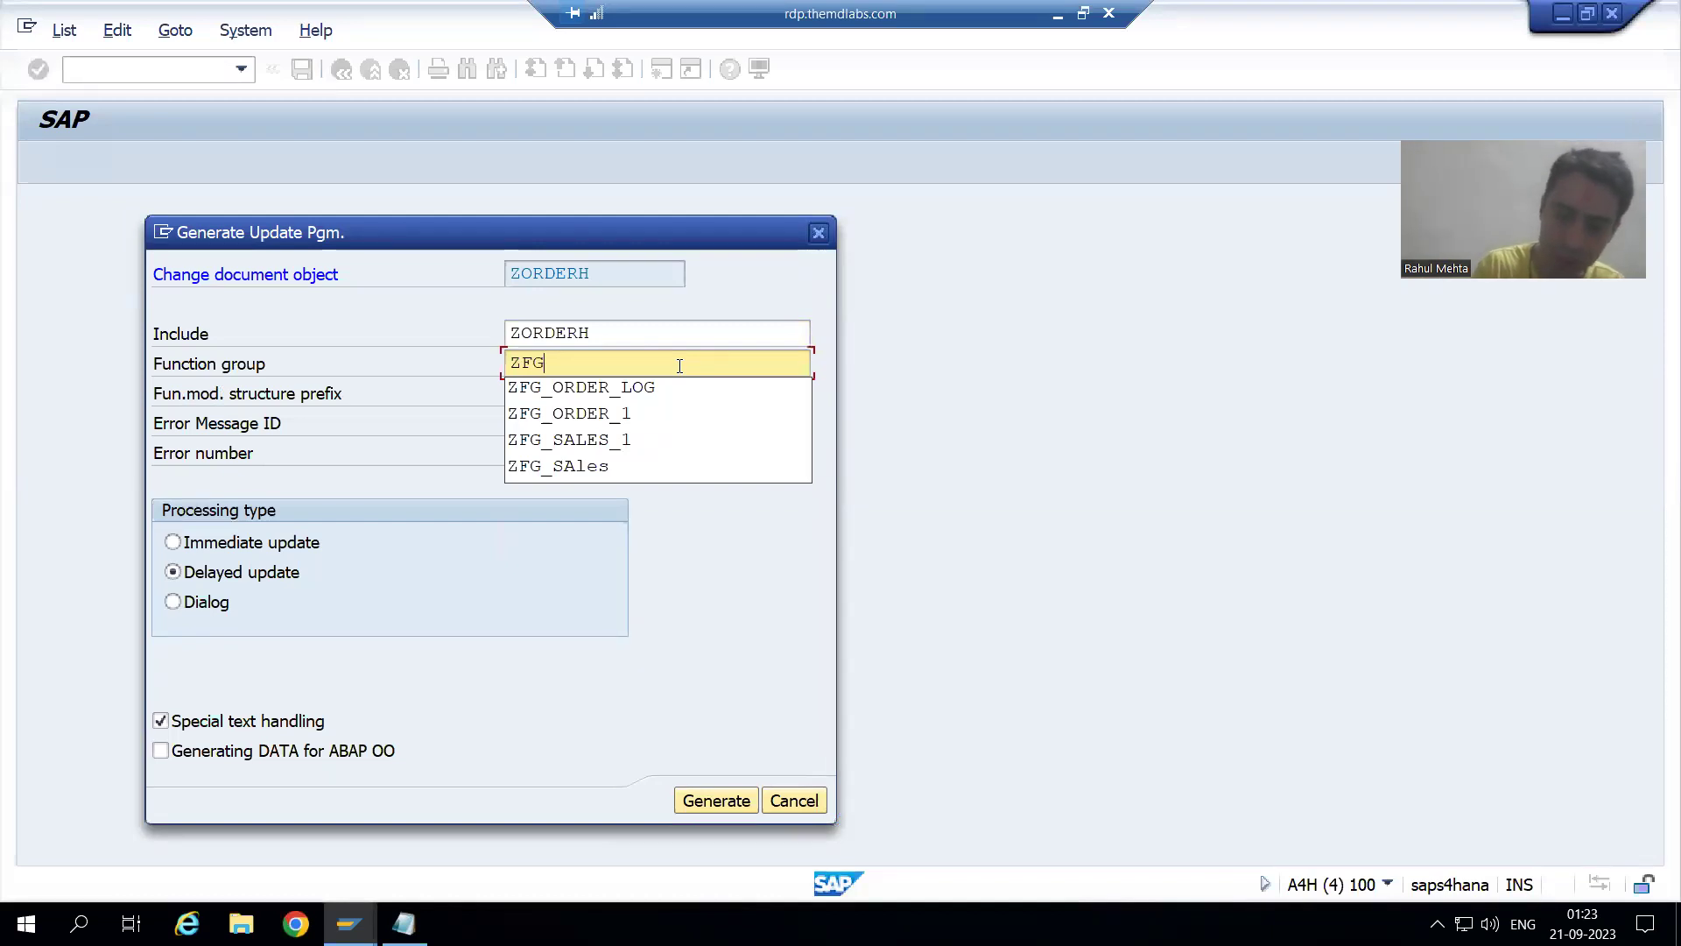
type("_OR")
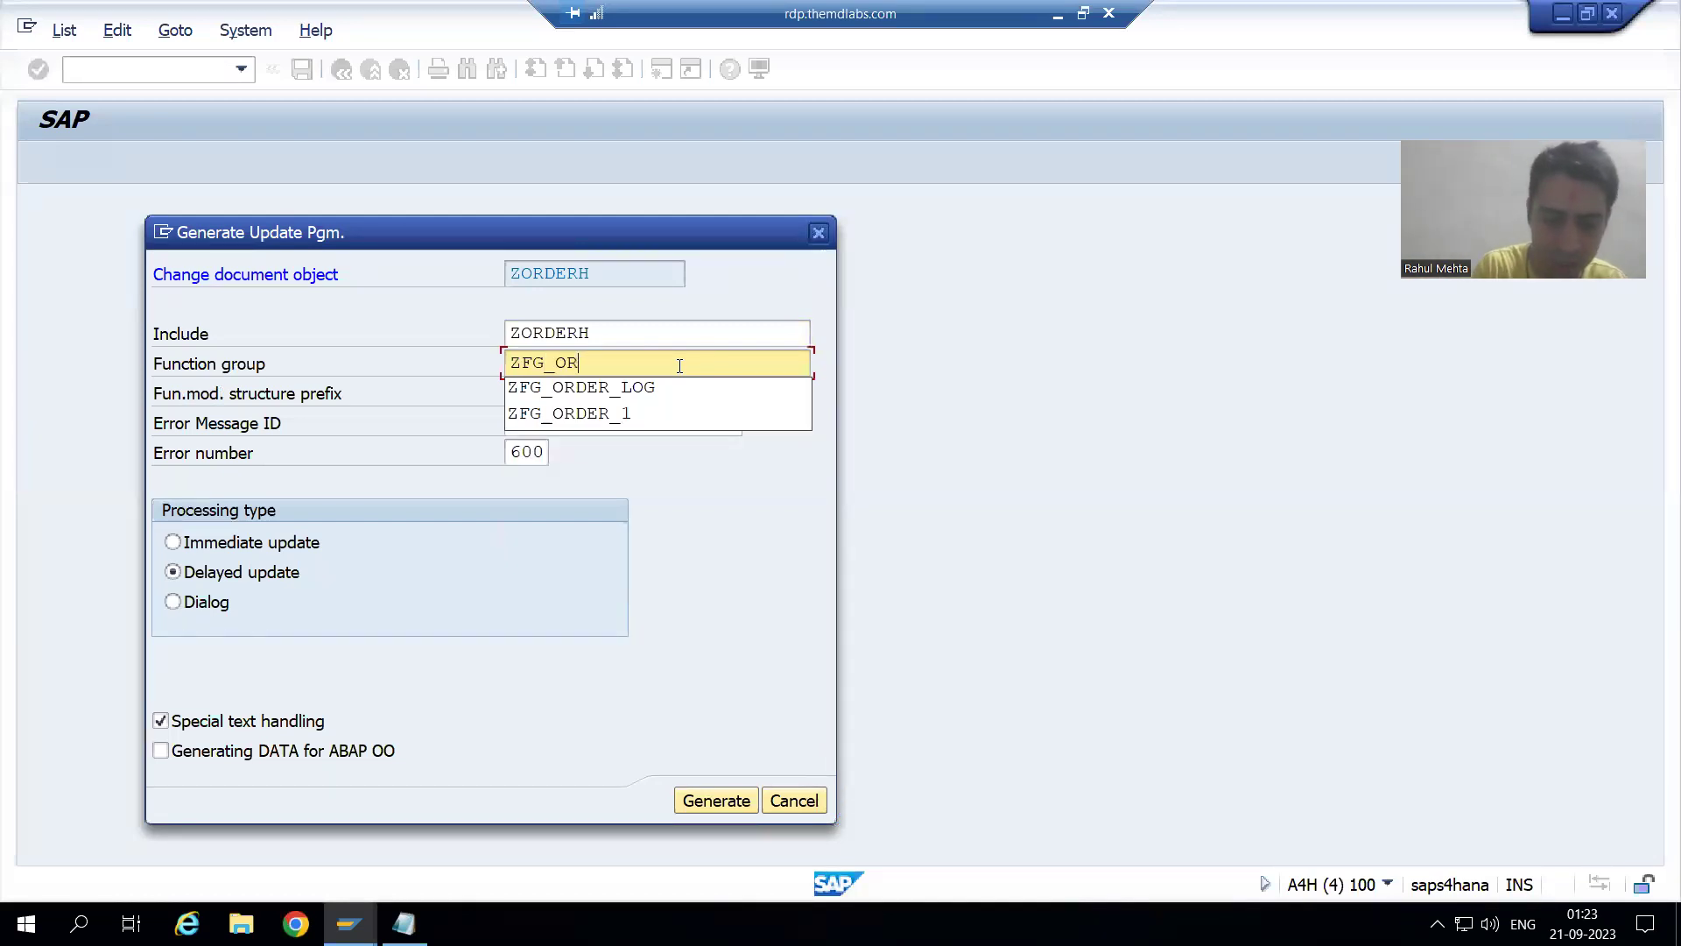
type("DER")
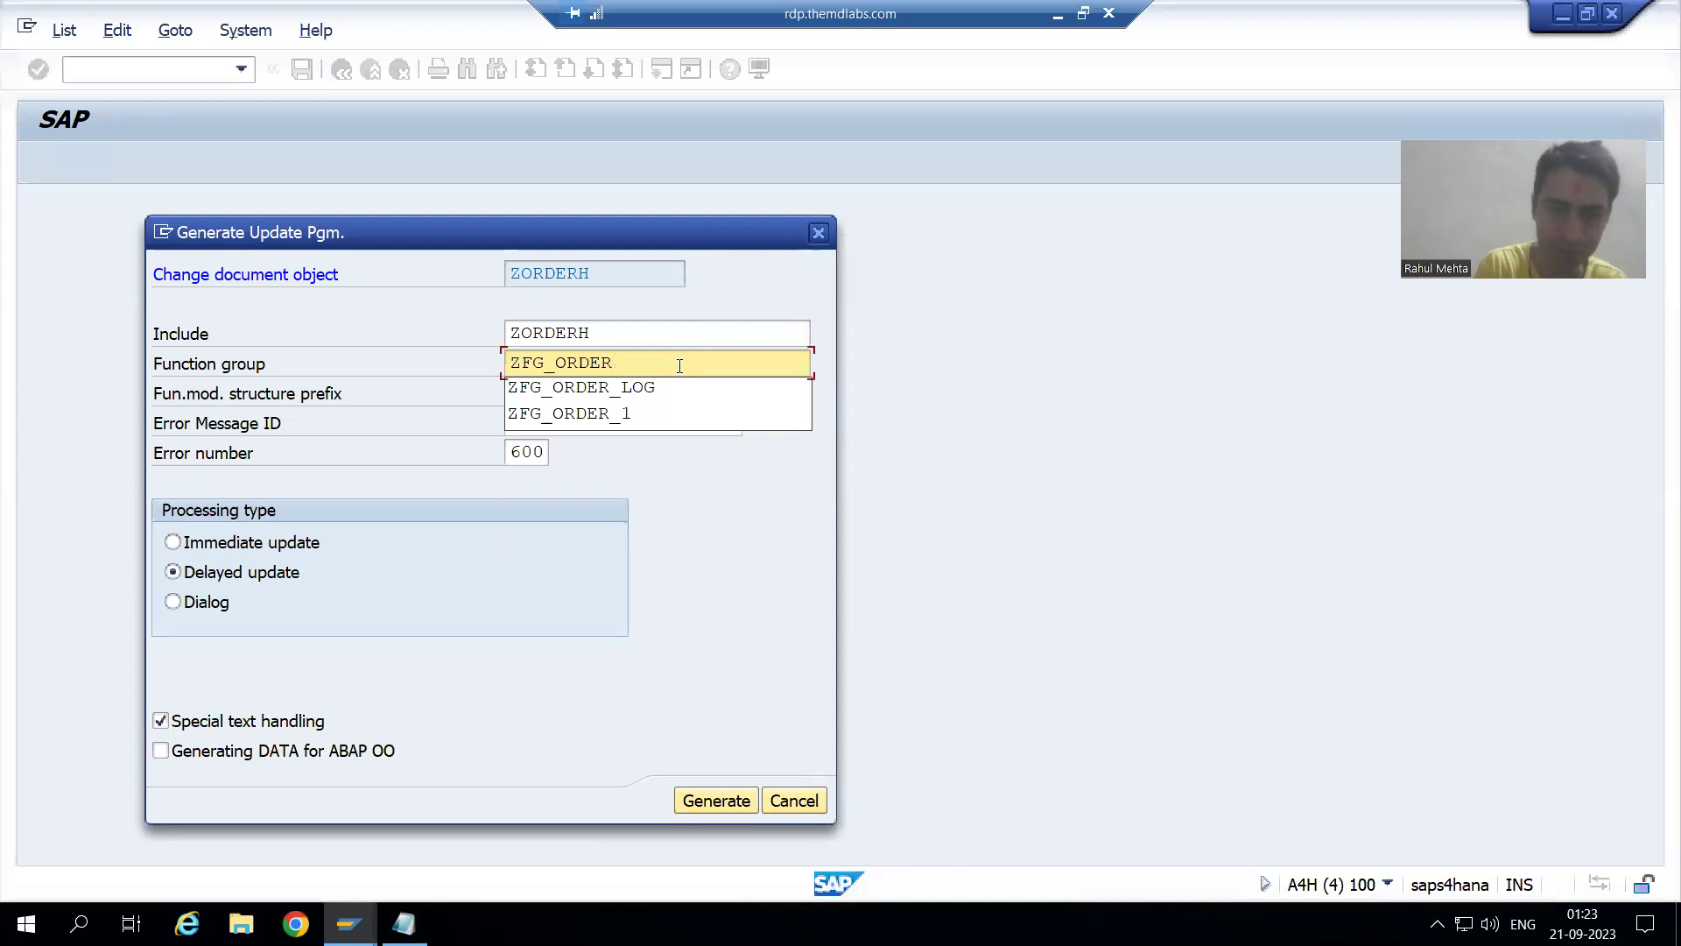
type("H")
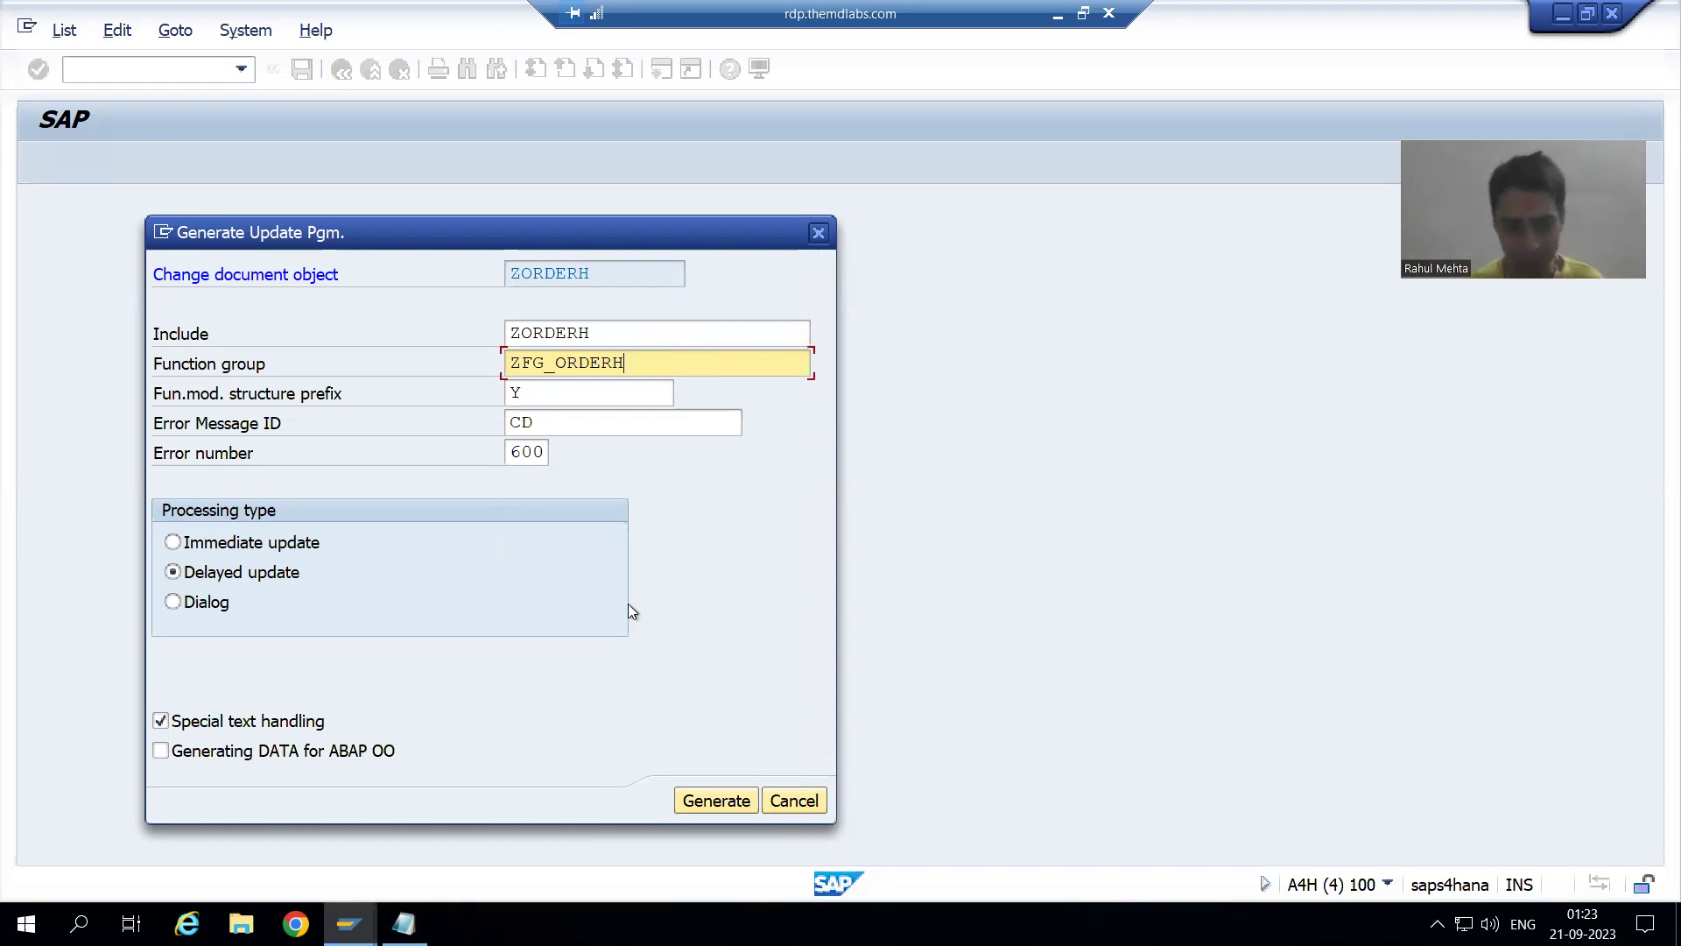
left_click(732, 804)
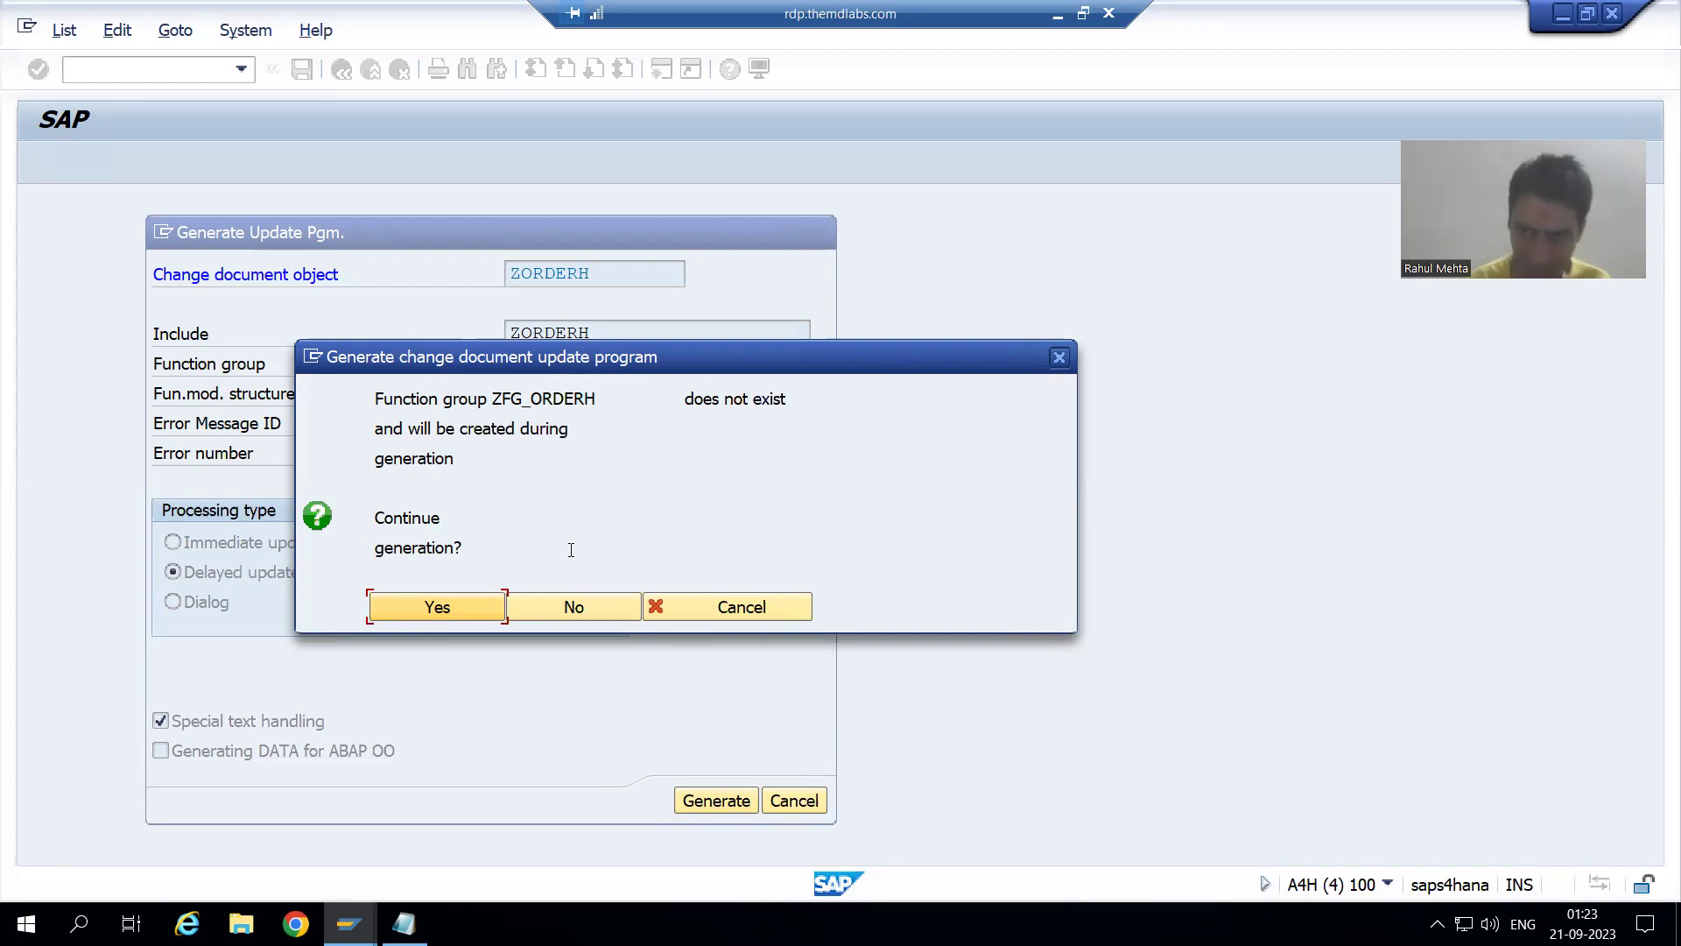
Step: Confirm the new function group, review the ZORDERH_WRITE_DOCUMENT preview row, then view the log notes
left_click(422, 606)
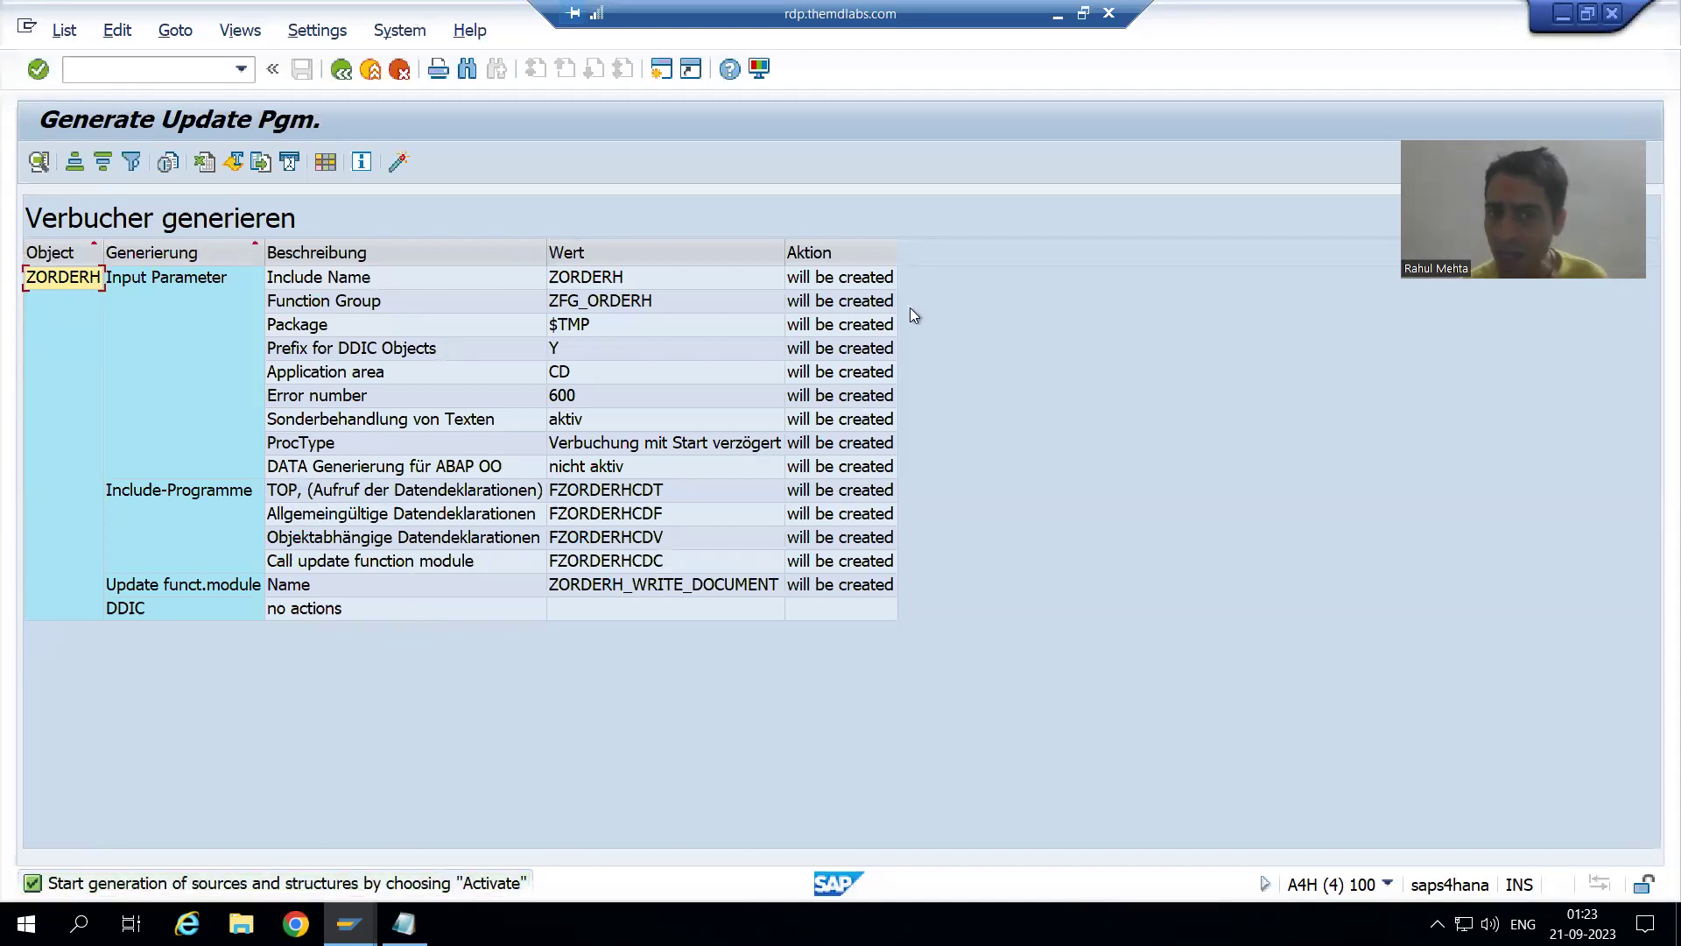
left_click_drag(897, 261, 1084, 264)
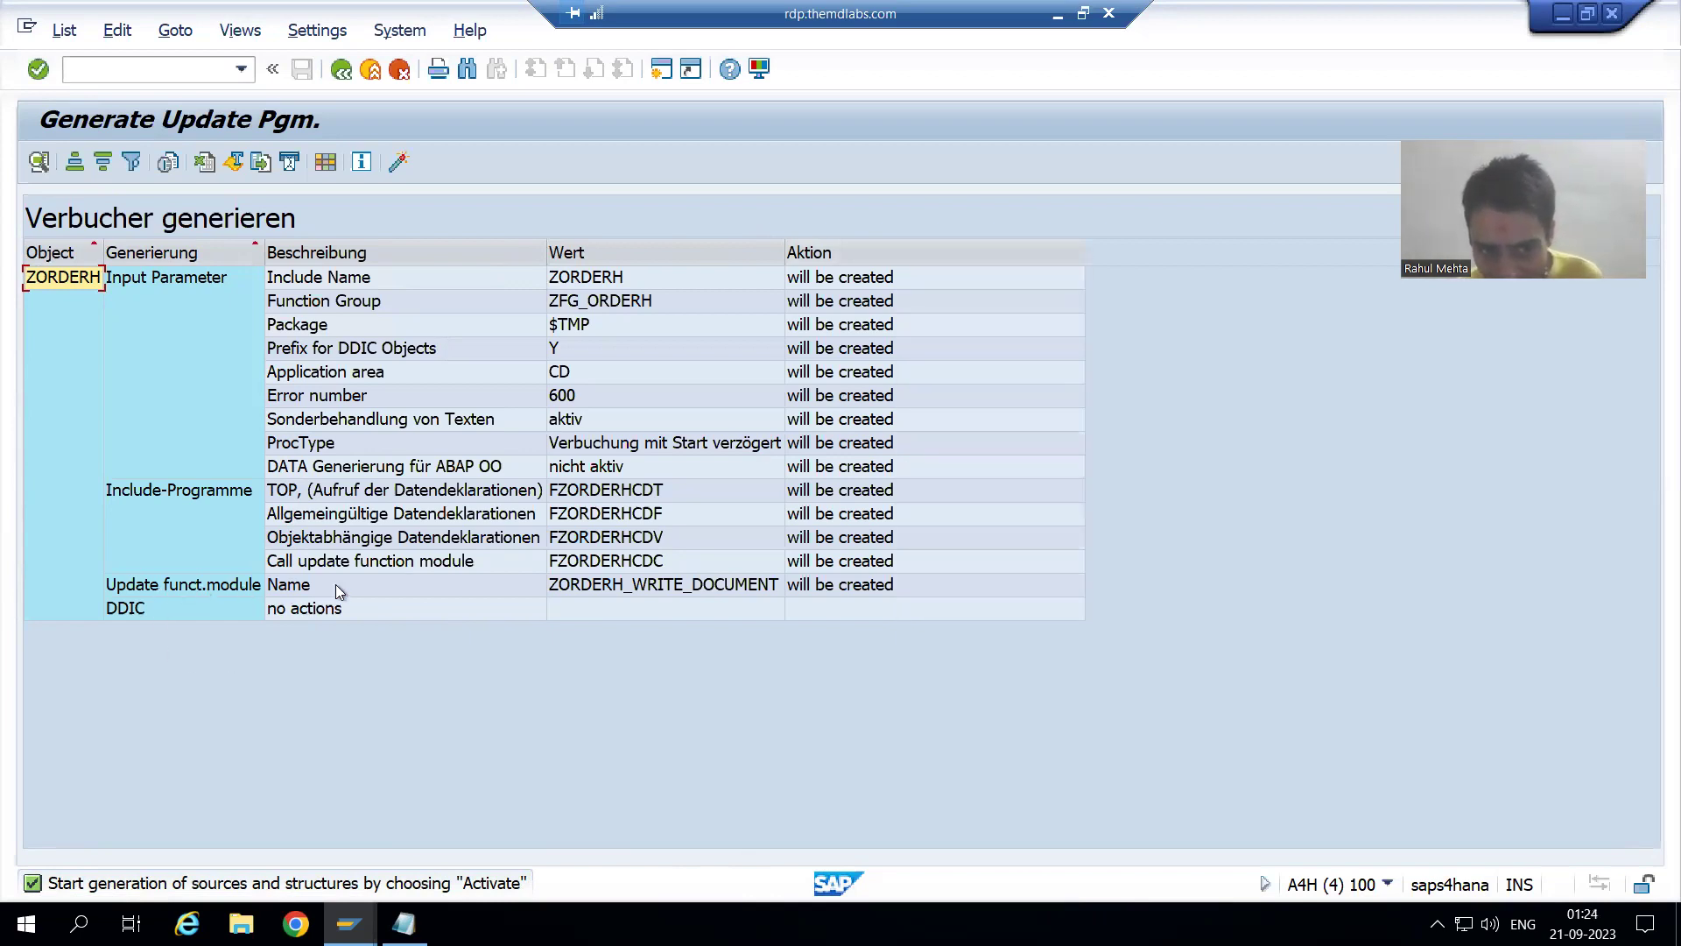
left_click(618, 586)
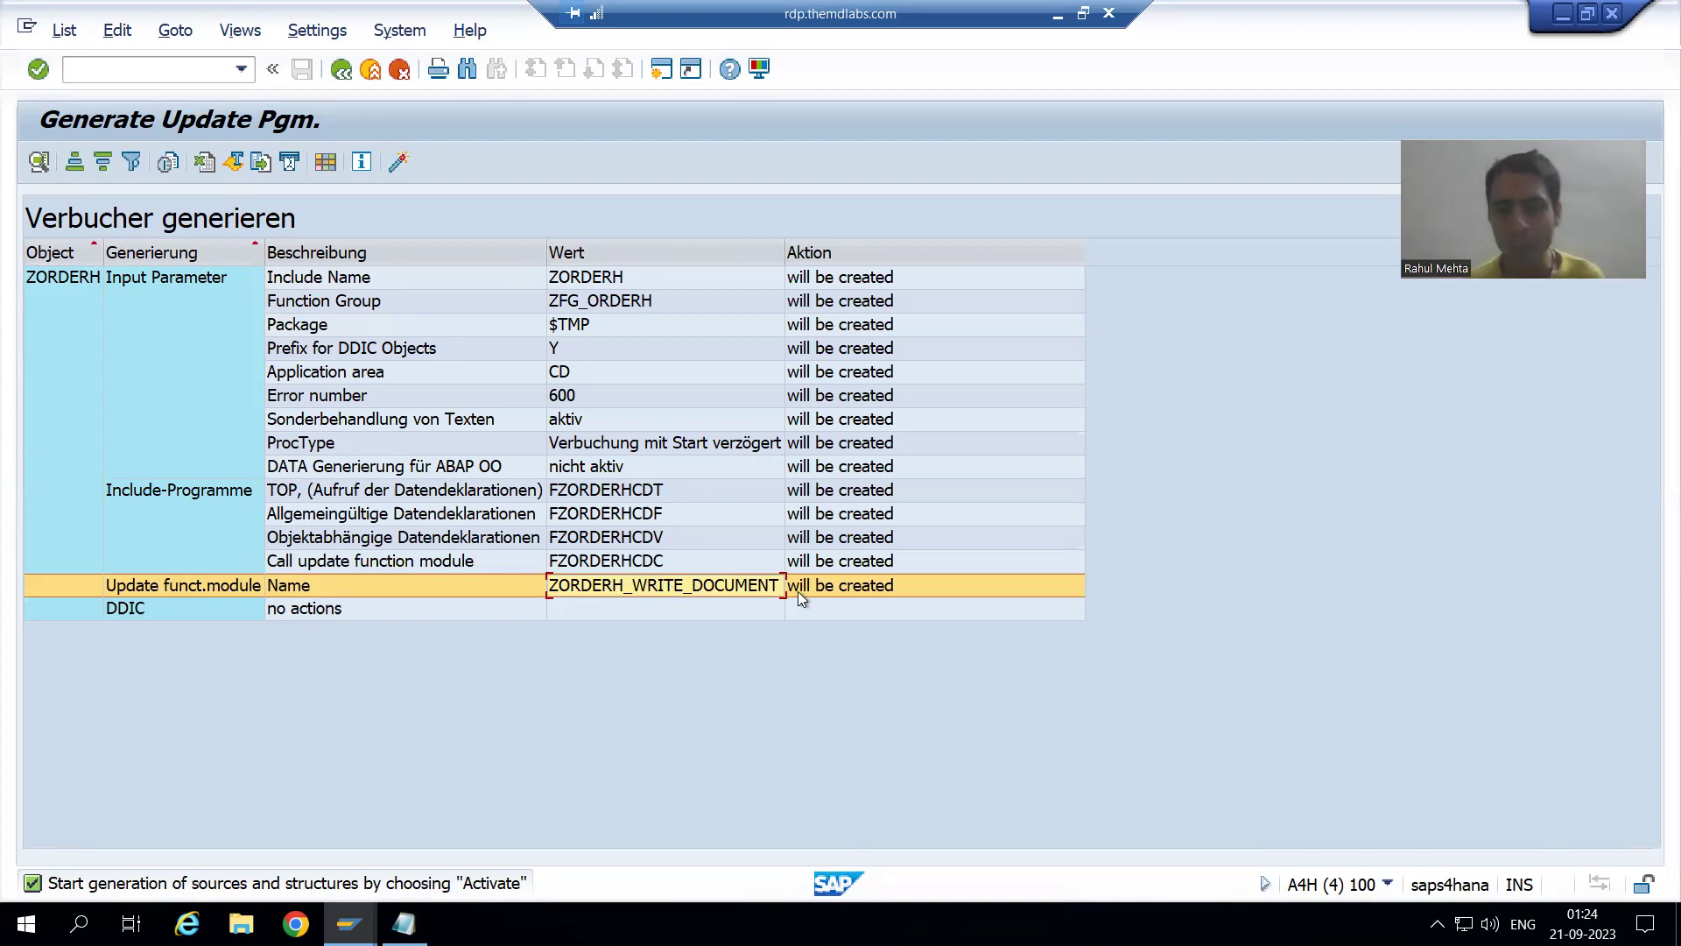
left_click(404, 924)
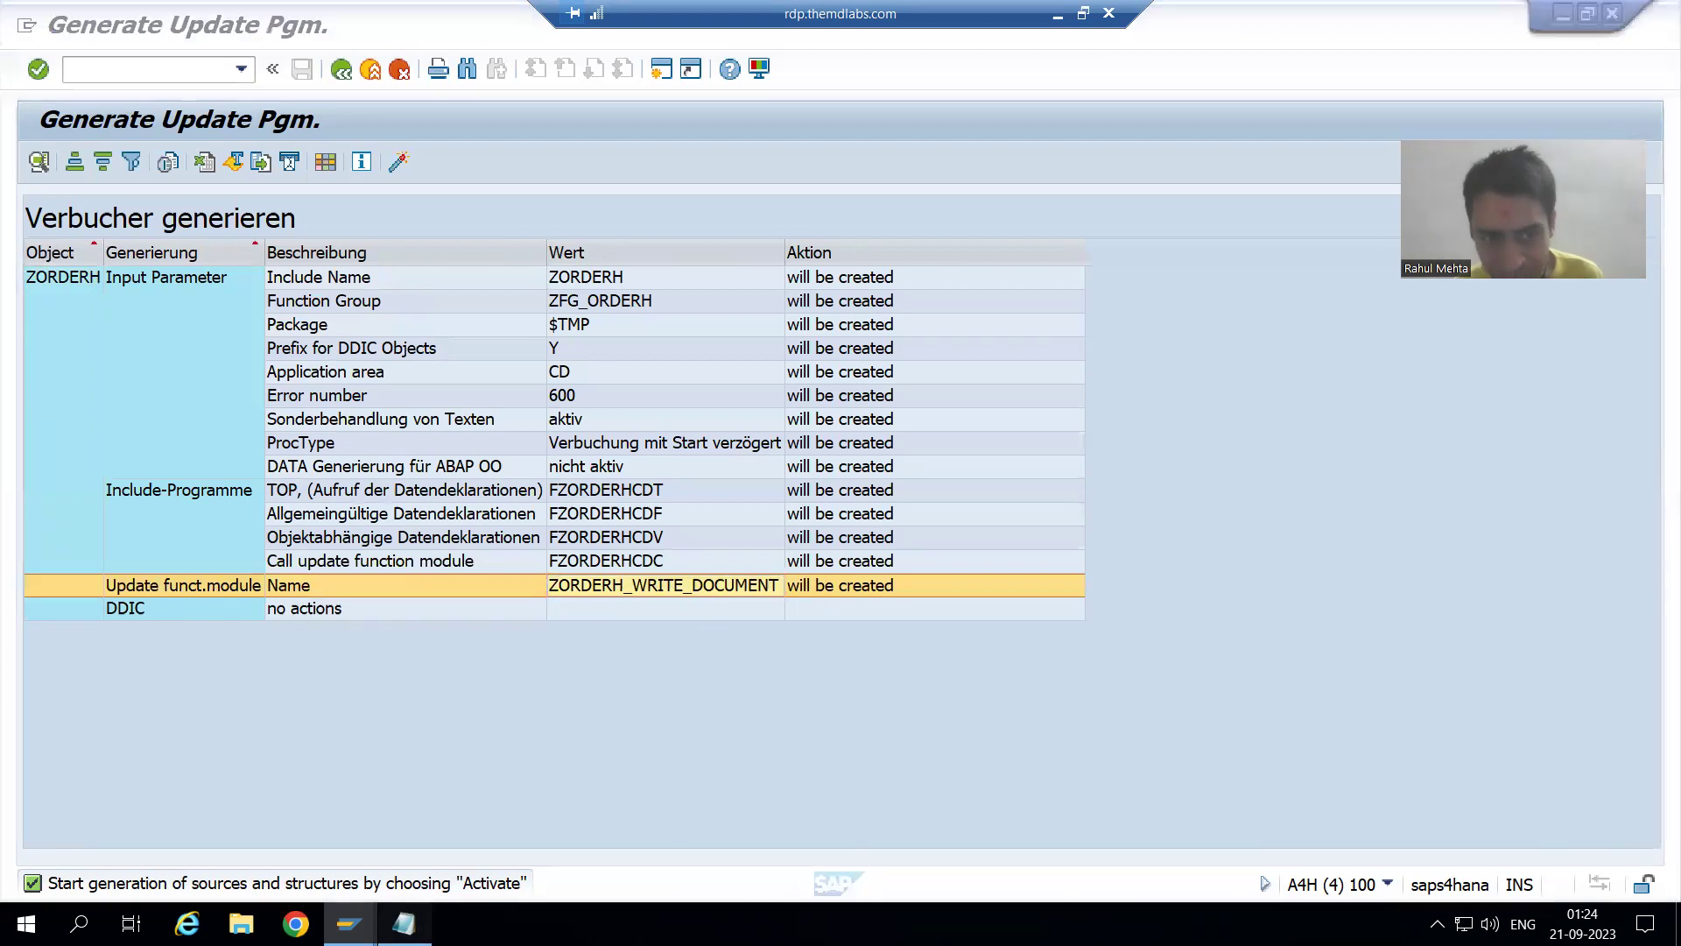
left_click(330, 331)
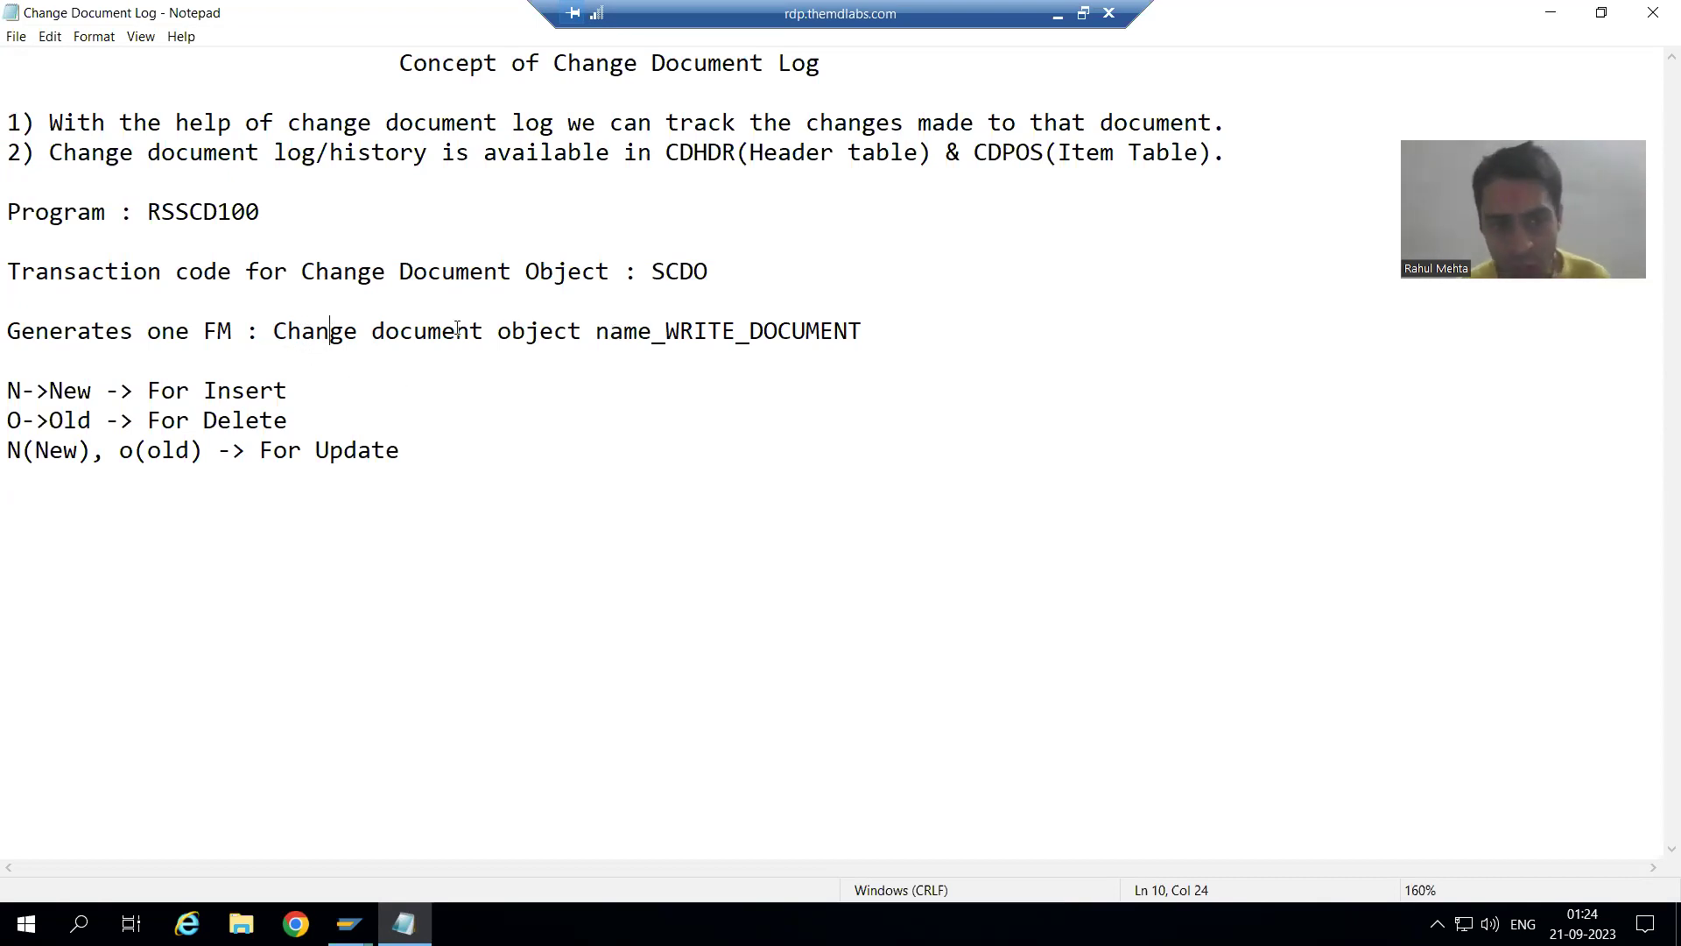
Step: Highlight the FM naming rule in Notepad, then return to the Generate Update Pgm. preview
left_click_drag(274, 331, 642, 332)
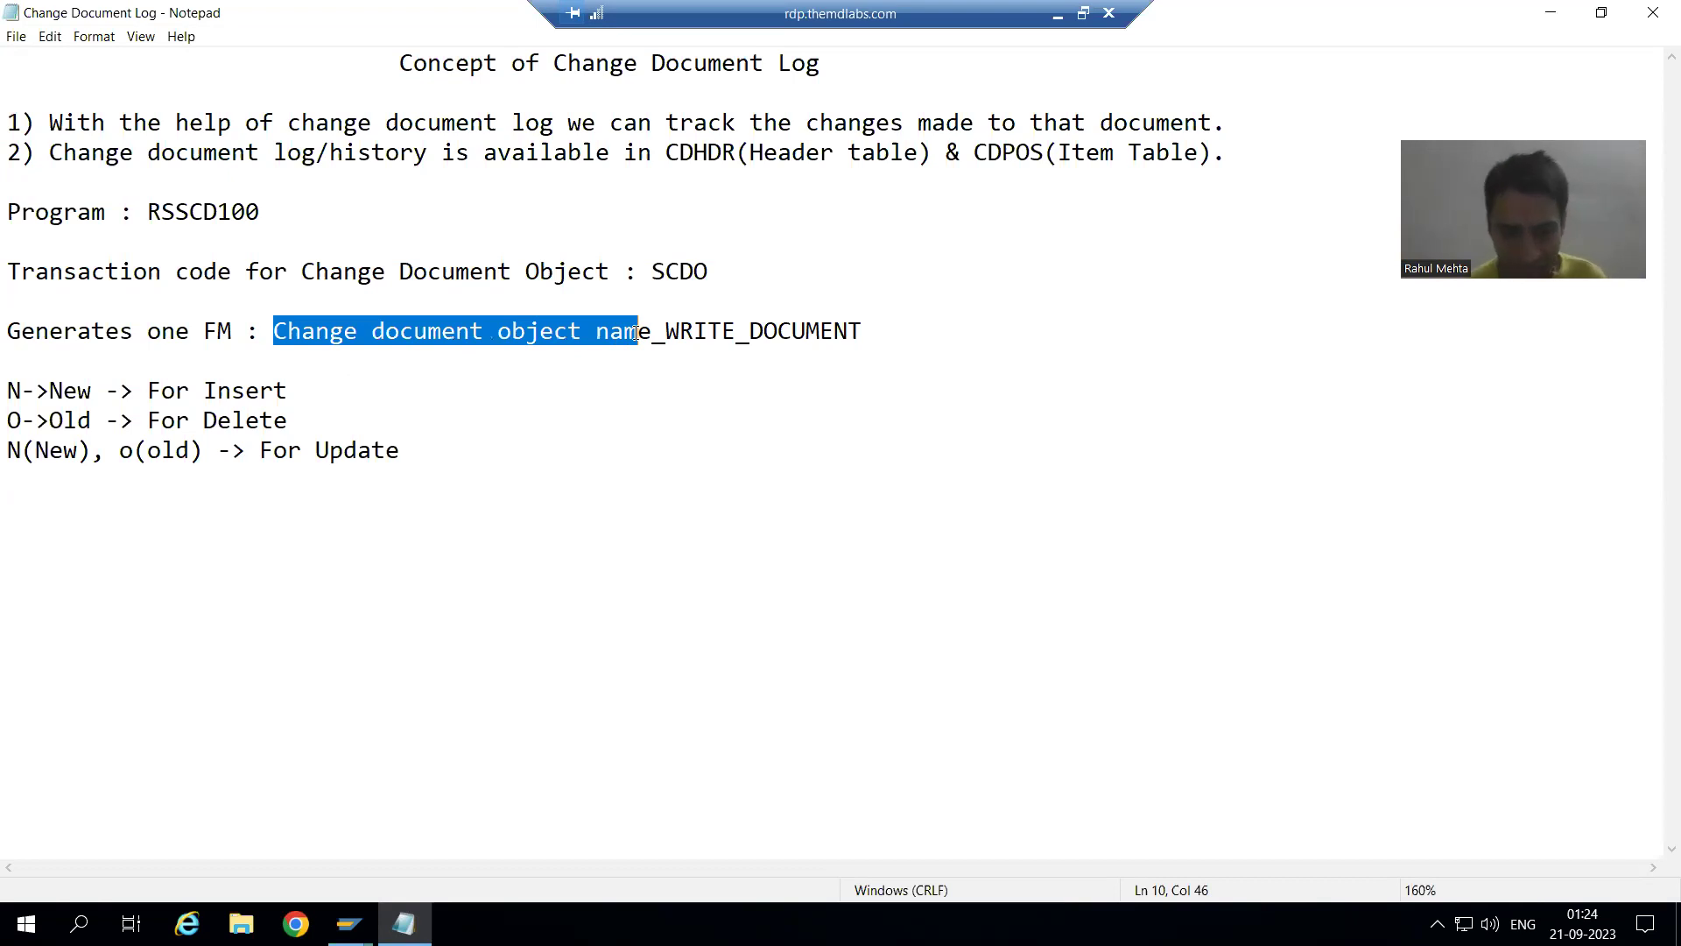
left_click(349, 924)
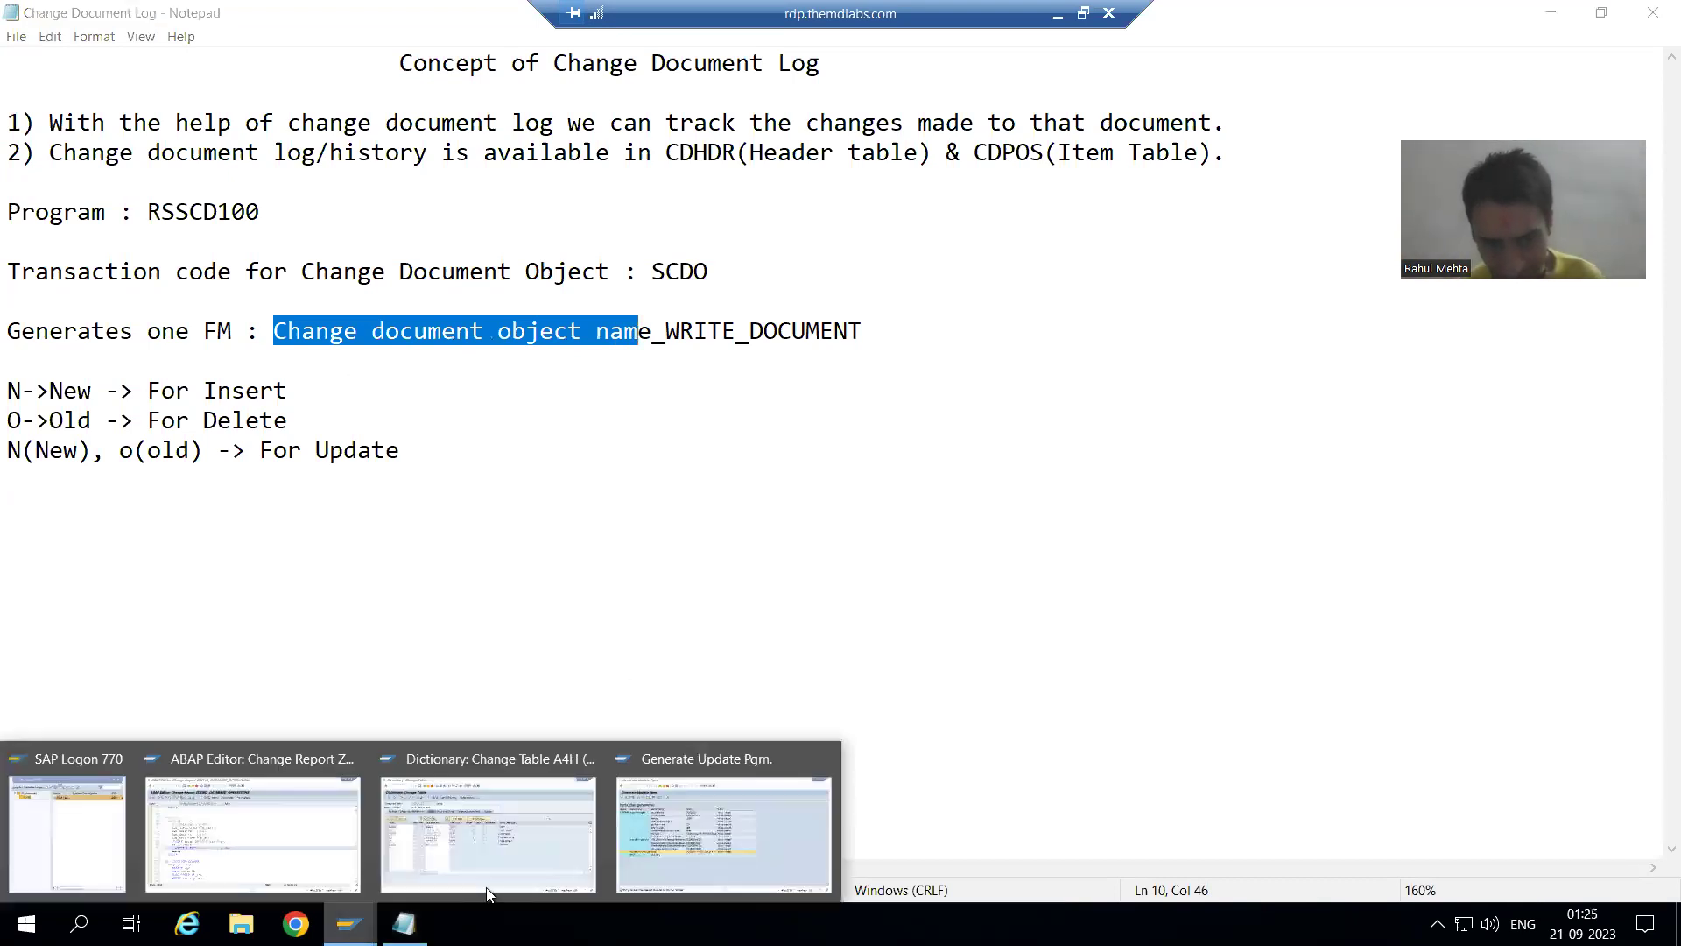
left_click(711, 839)
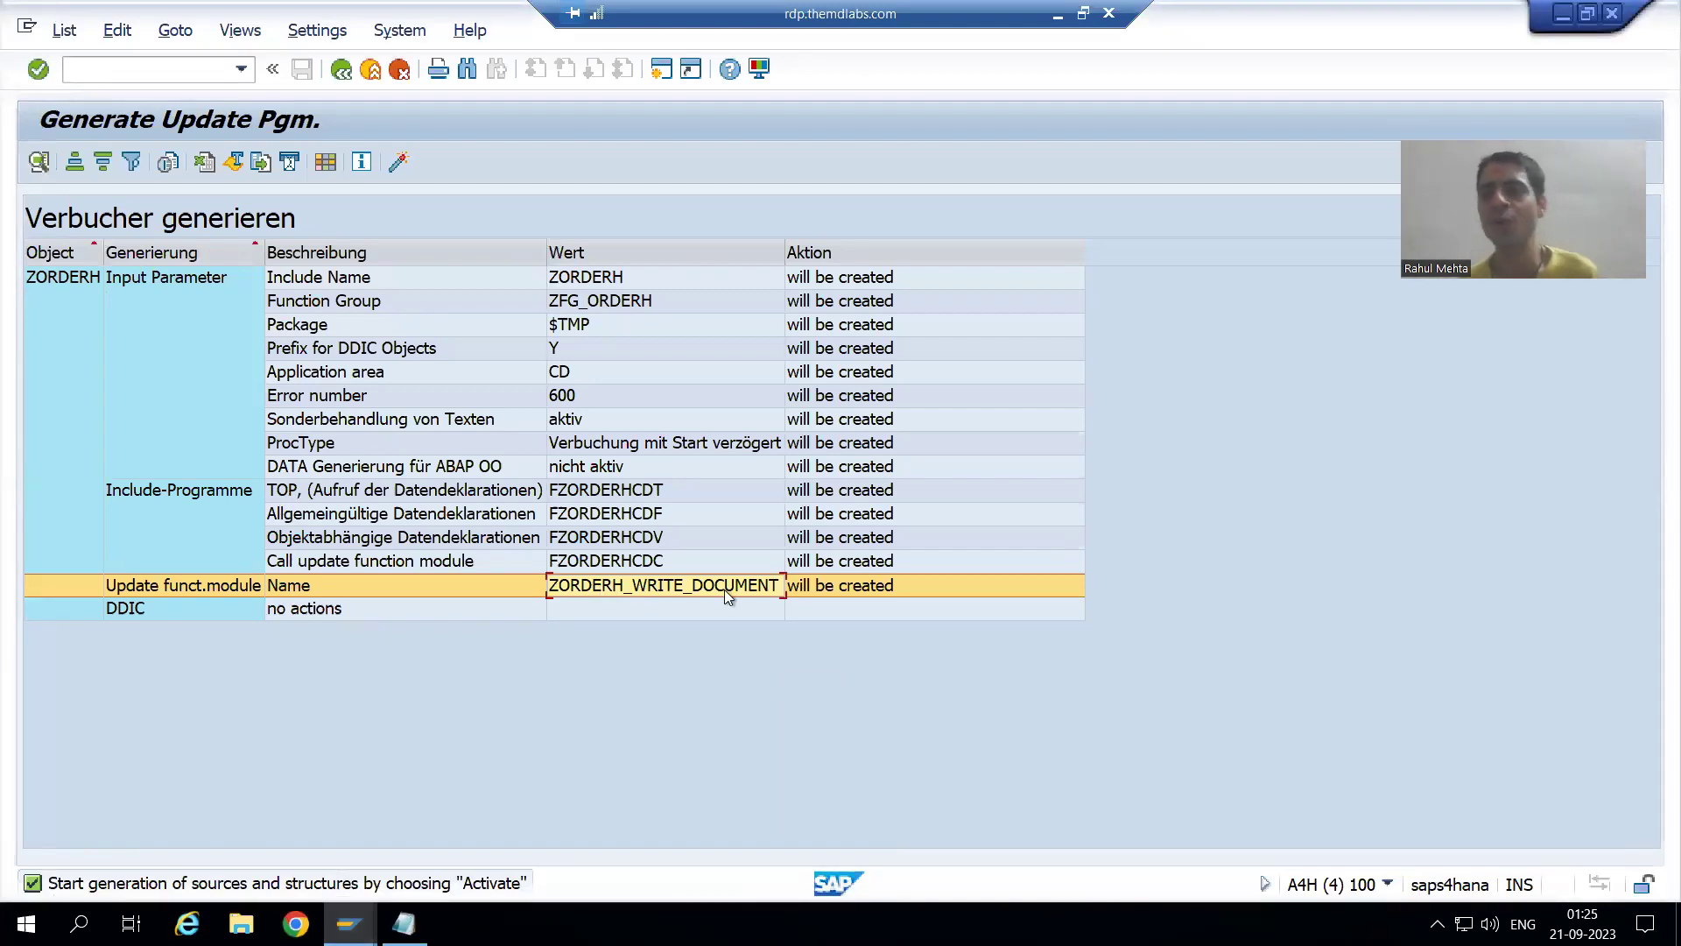
Step: Activate generation, check the created ZFG_ORDERH and ZORDERH_WRITE_DOCUMENT entries, then return to Scribd
left_click(400, 163)
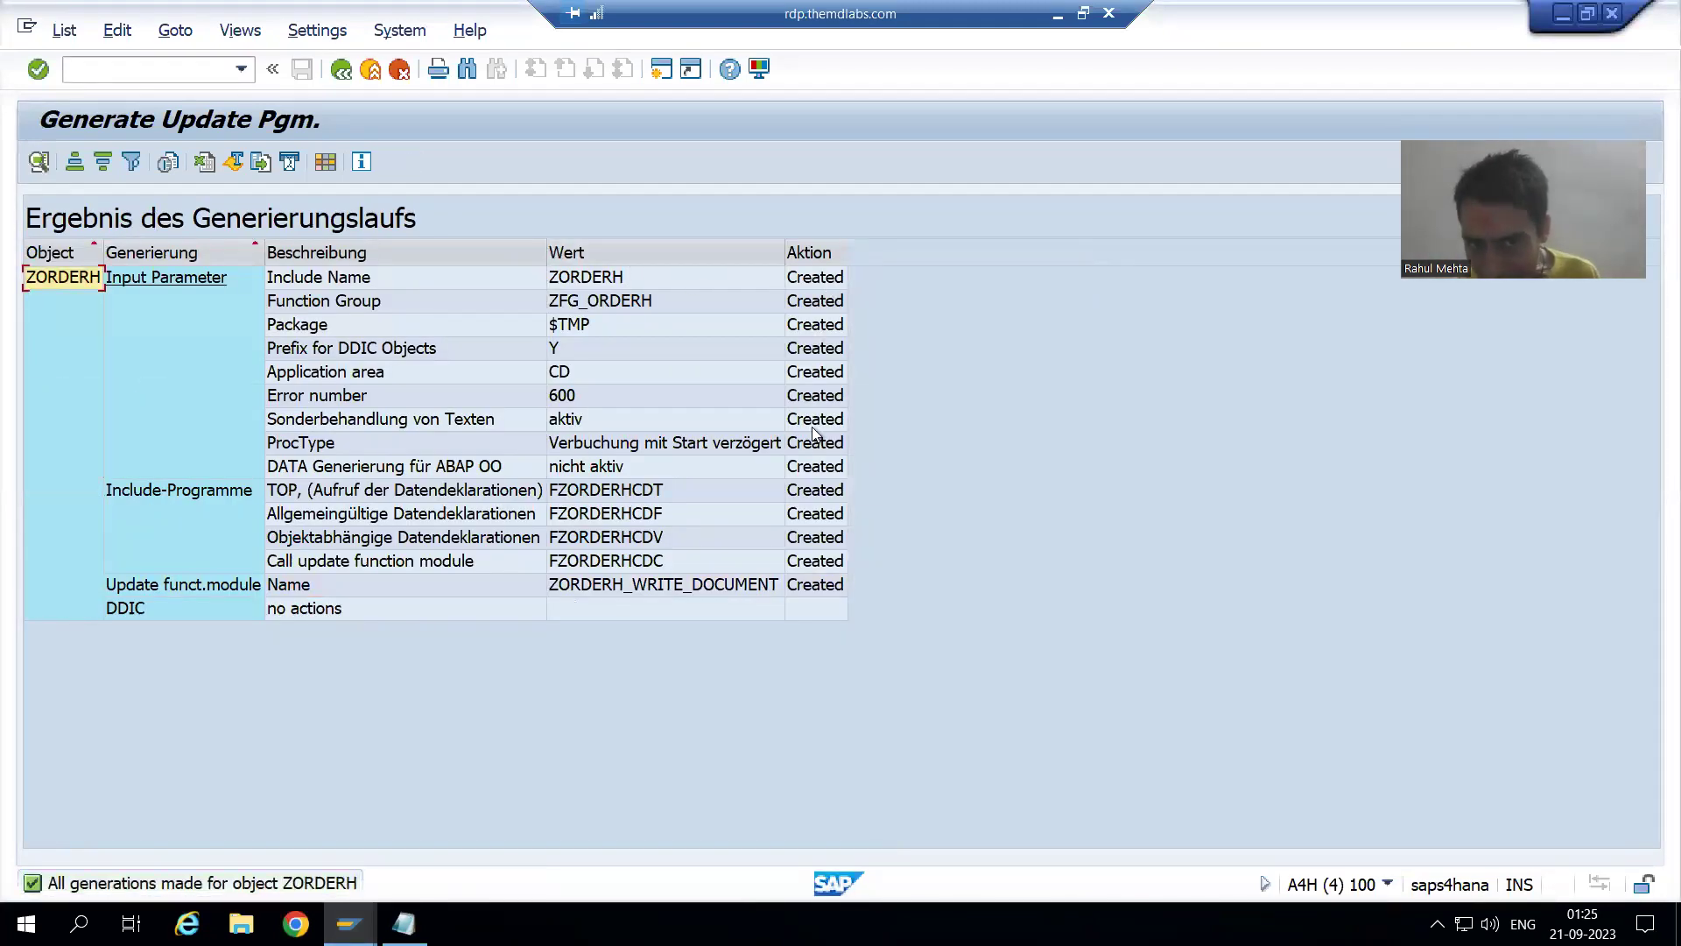
left_click(613, 303)
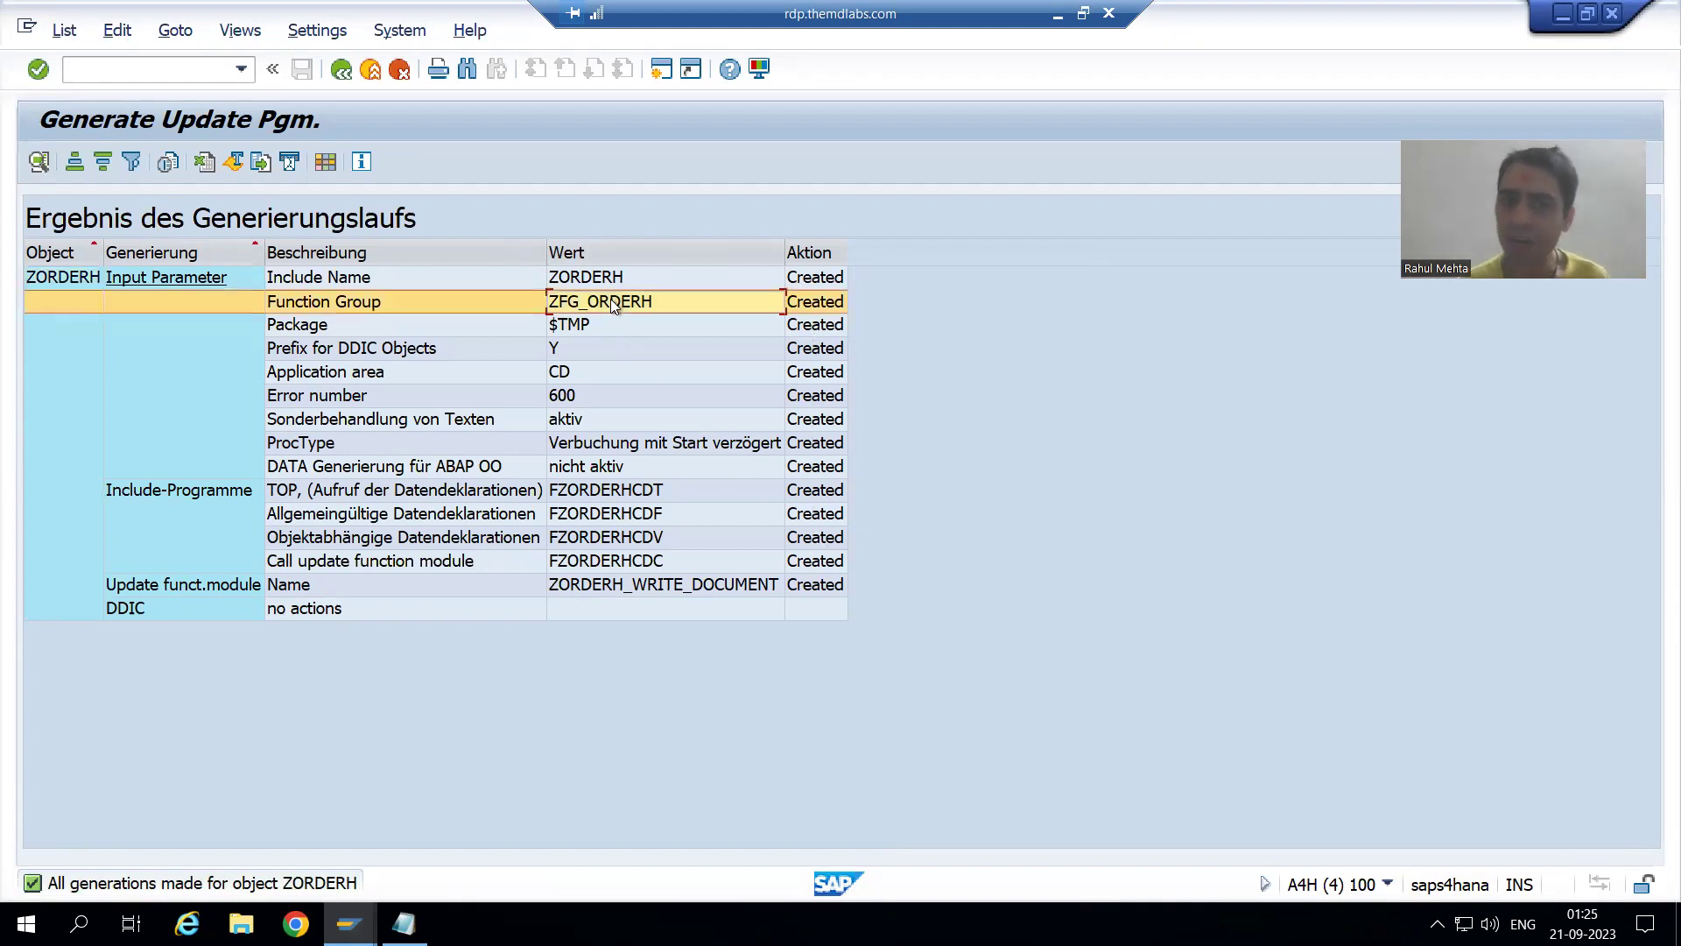
left_click(633, 585)
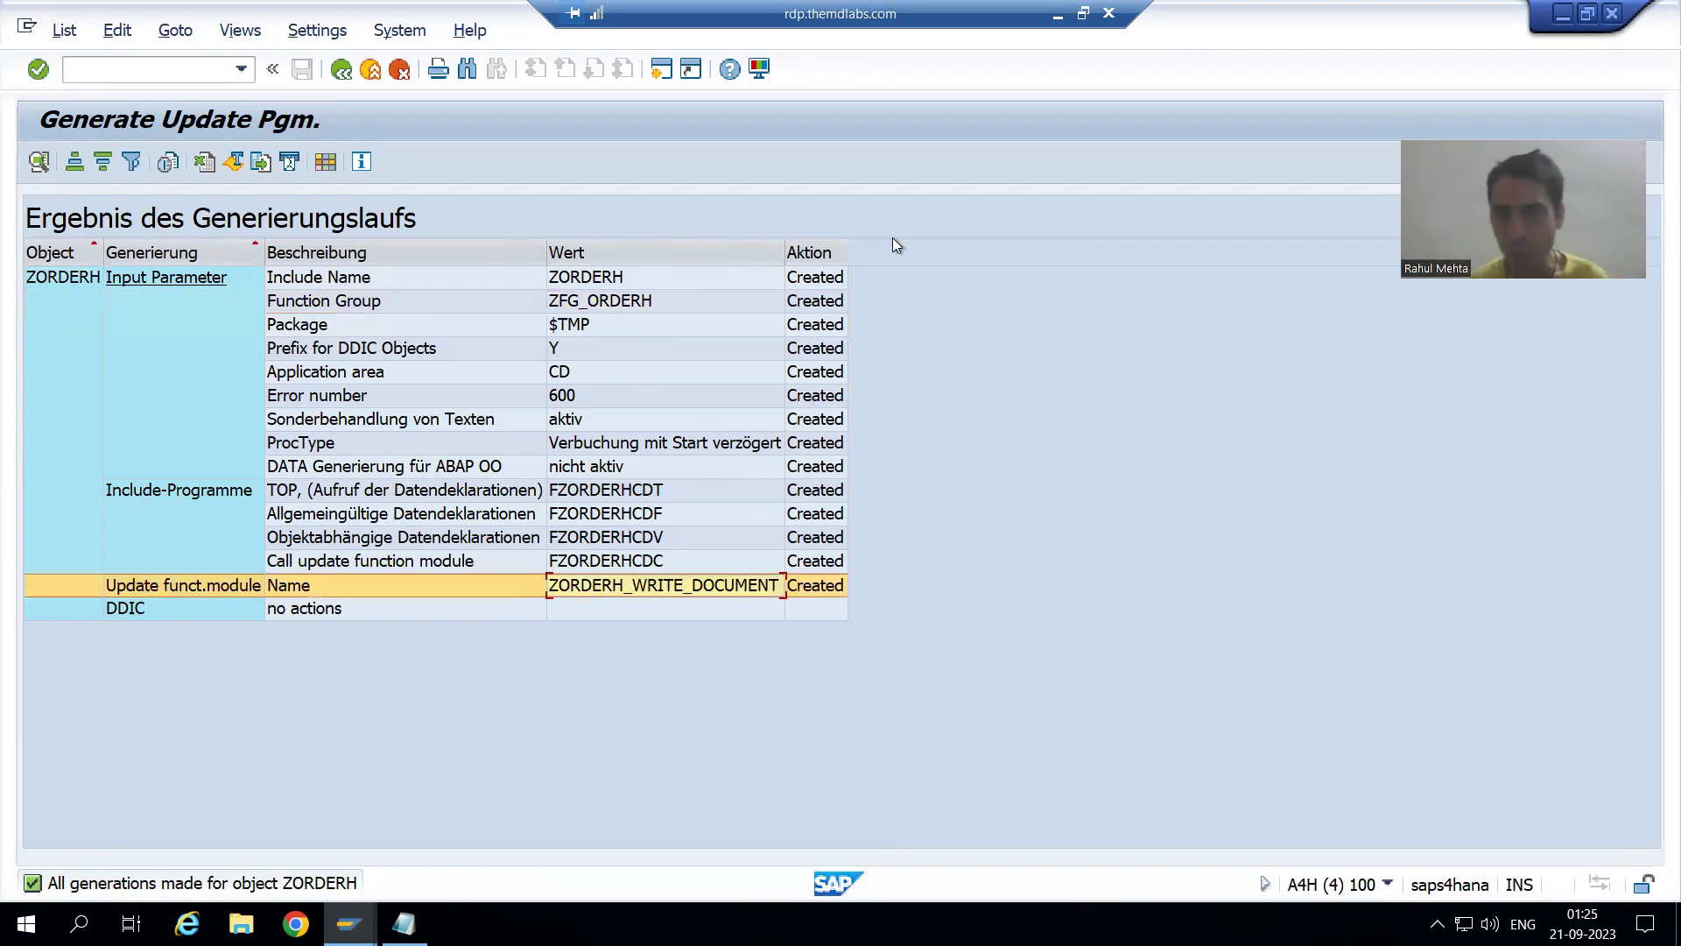
left_click(1058, 15)
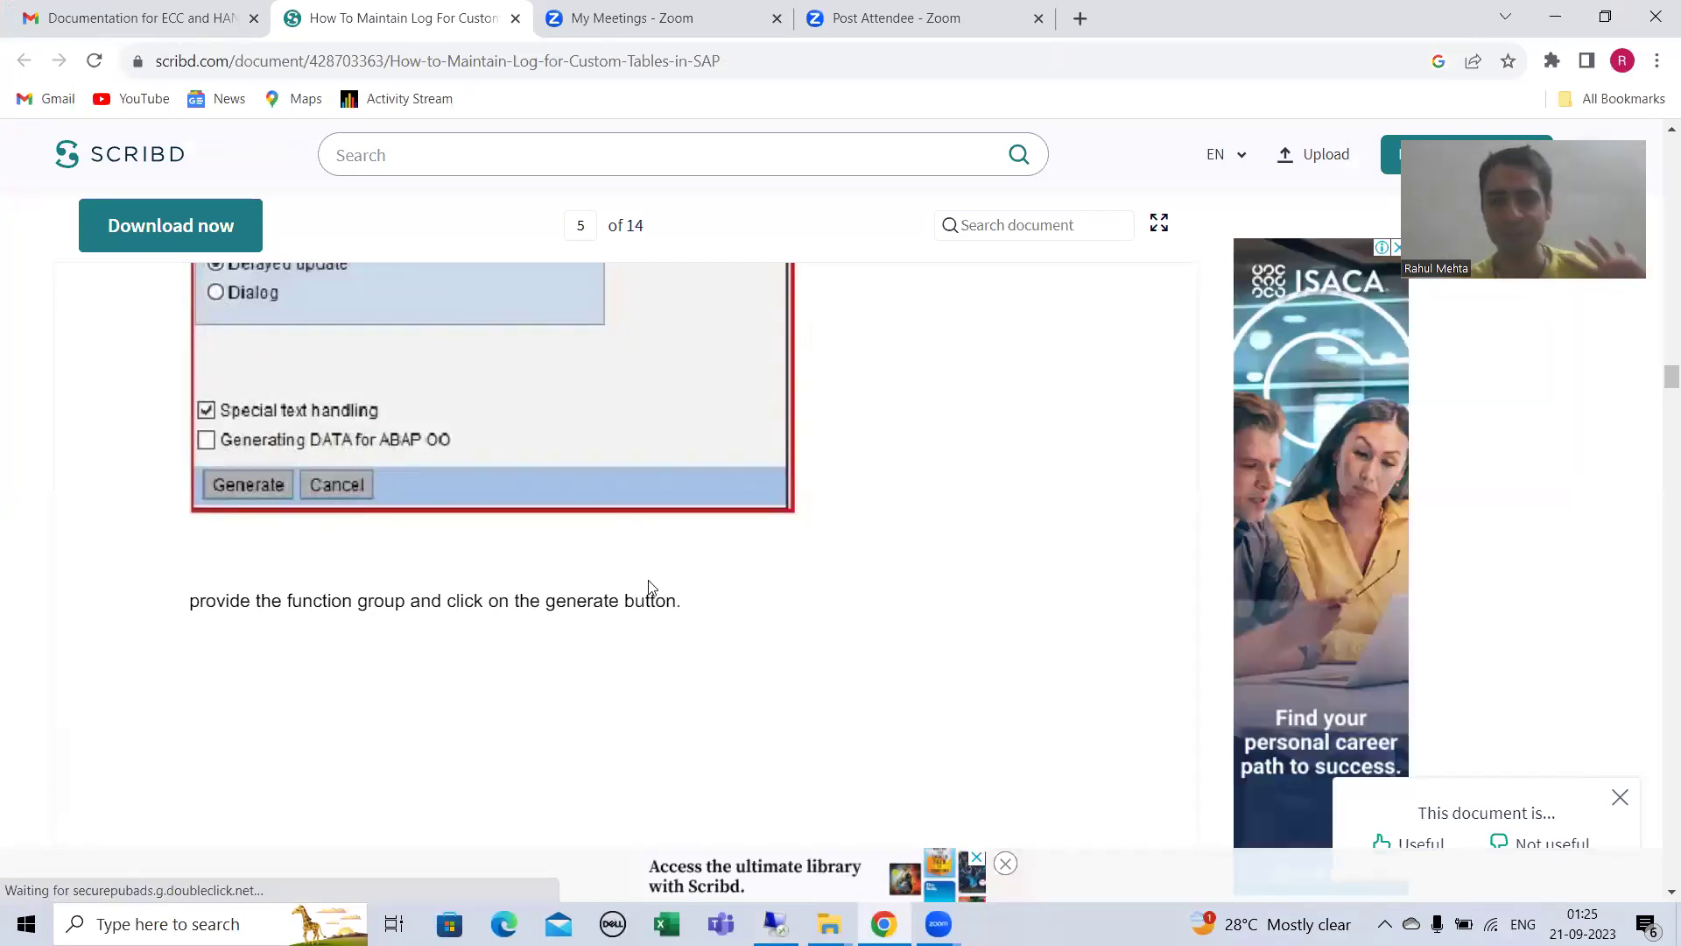
Step: Read the tutorial's page 7 on the generated WRITE_DOCUMENT module, then return to SAP
scroll(649, 596, "up", 1)
scroll(650, 596, "up", 2)
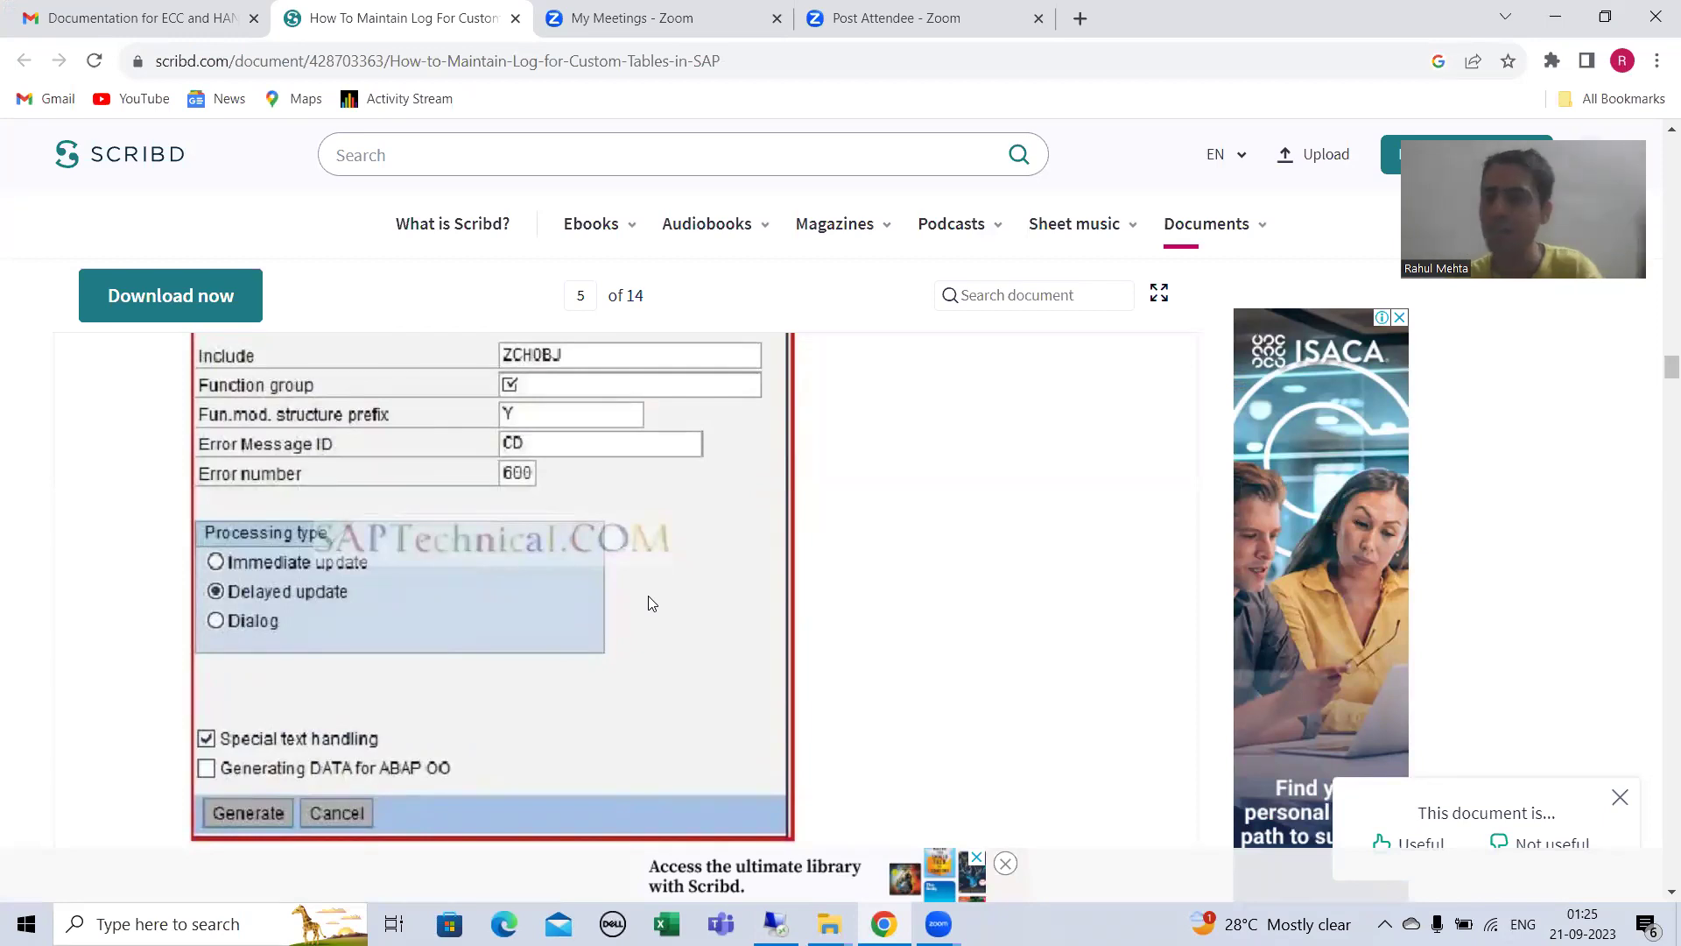
scroll(665, 613, "down", 2)
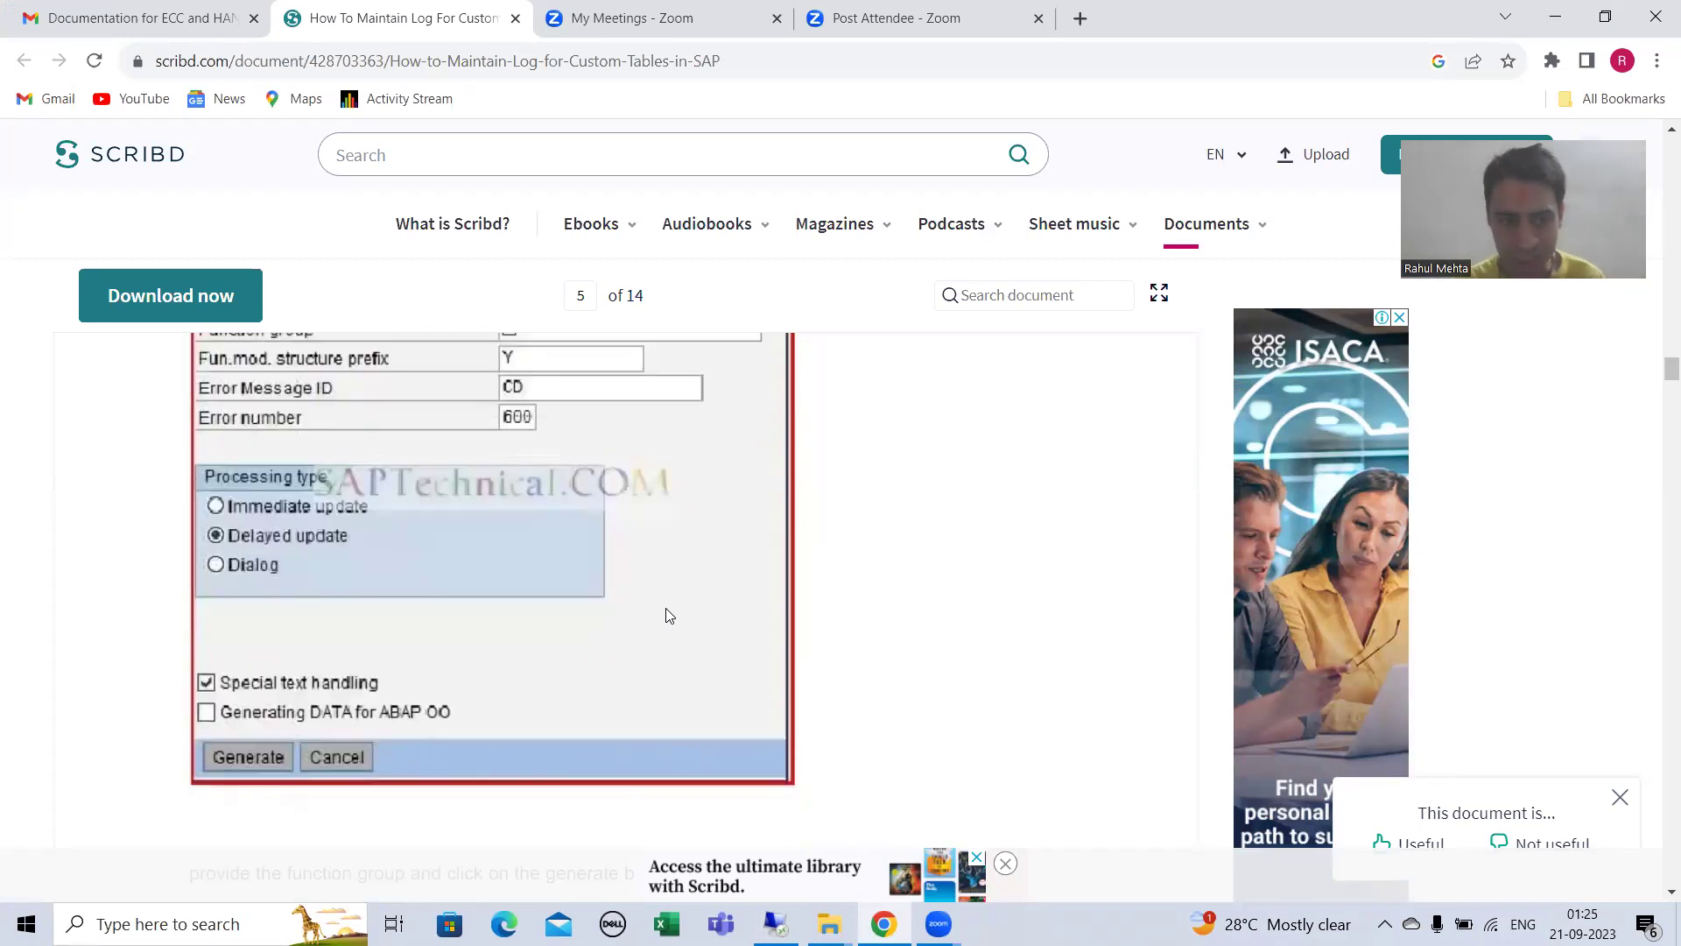
scroll(665, 613, "up", 3)
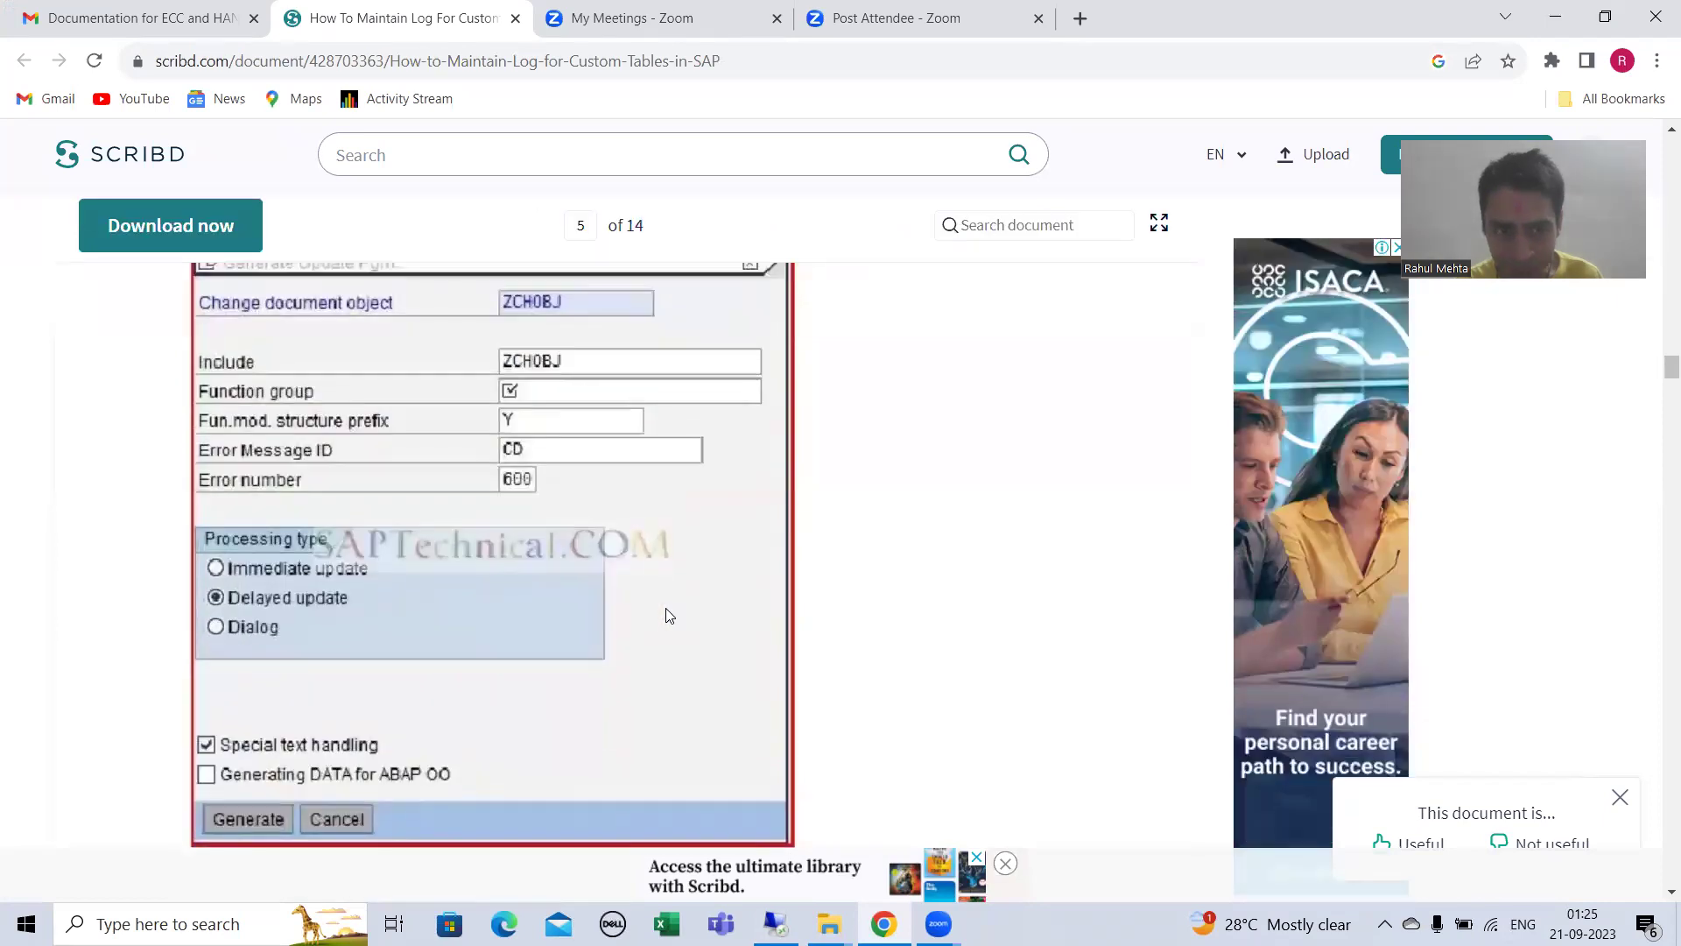
scroll(634, 578, "down", 10)
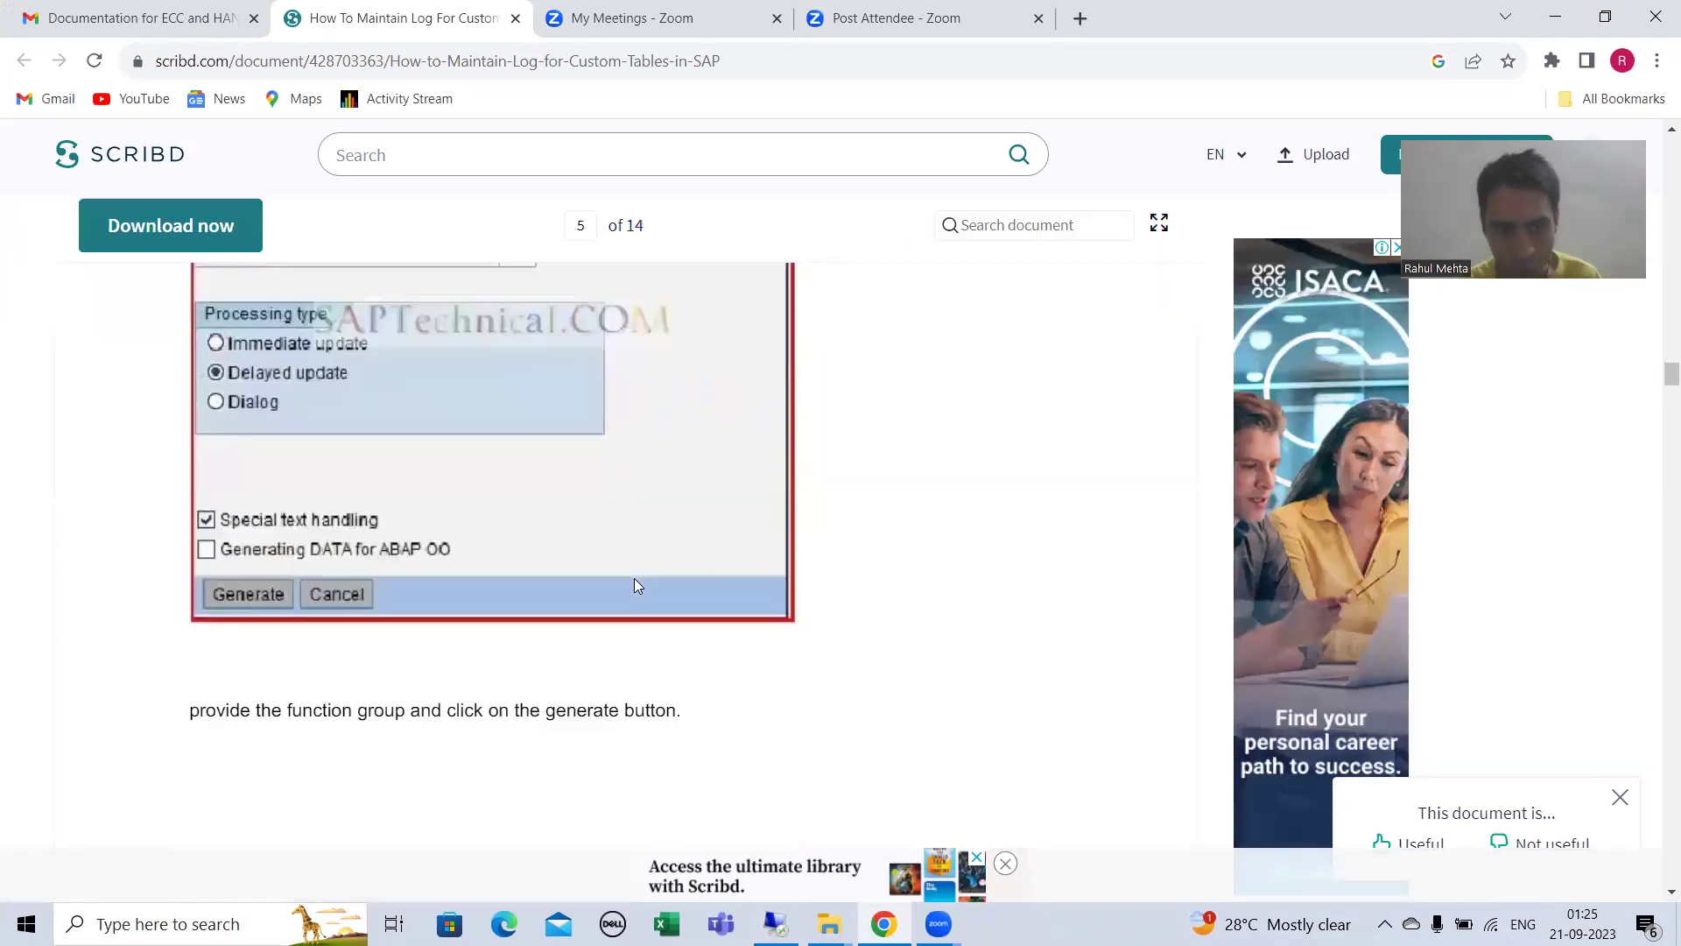
scroll(355, 322, "up", 2)
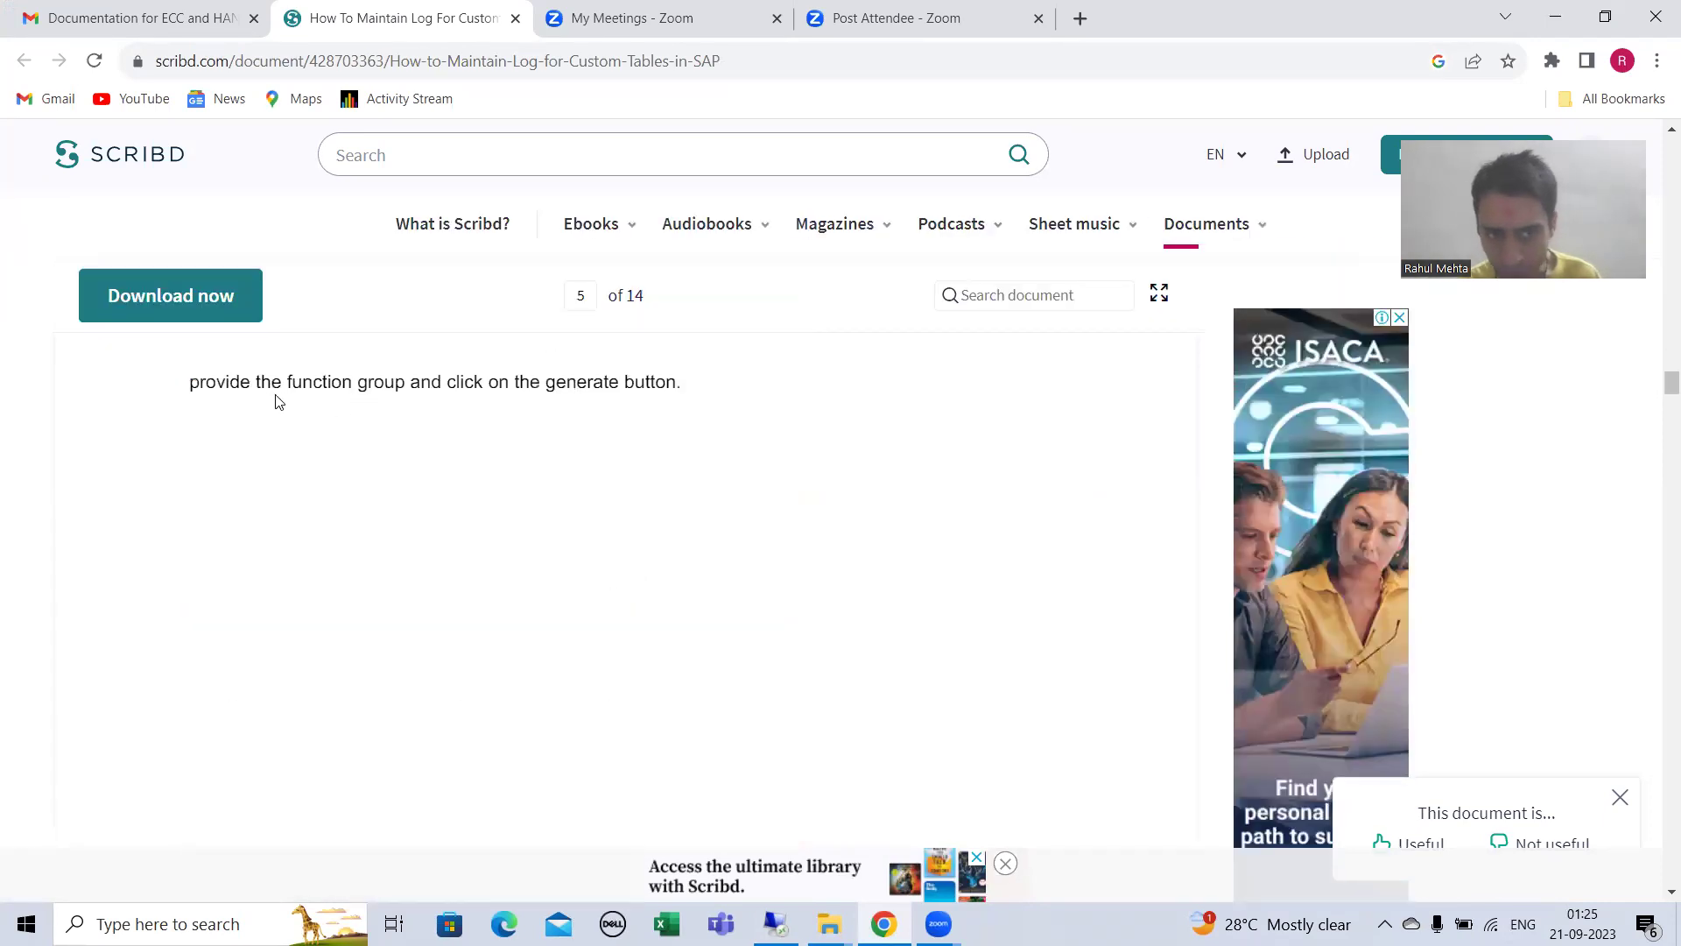
scroll(587, 476, "down", 5)
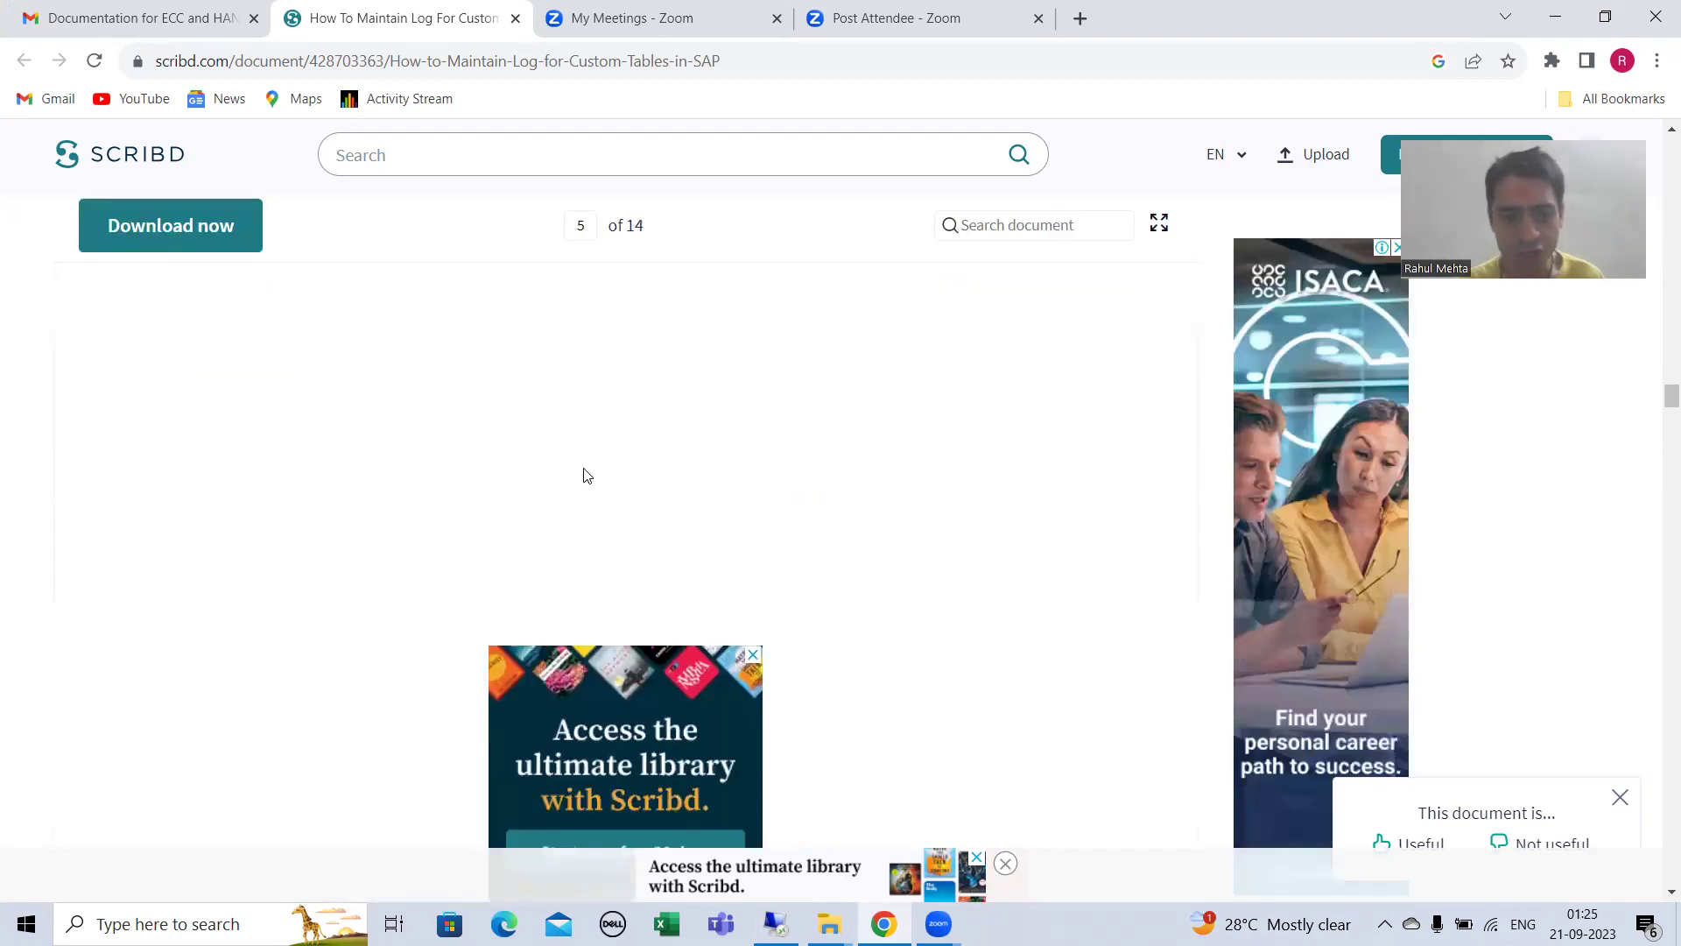
scroll(585, 476, "down", 3)
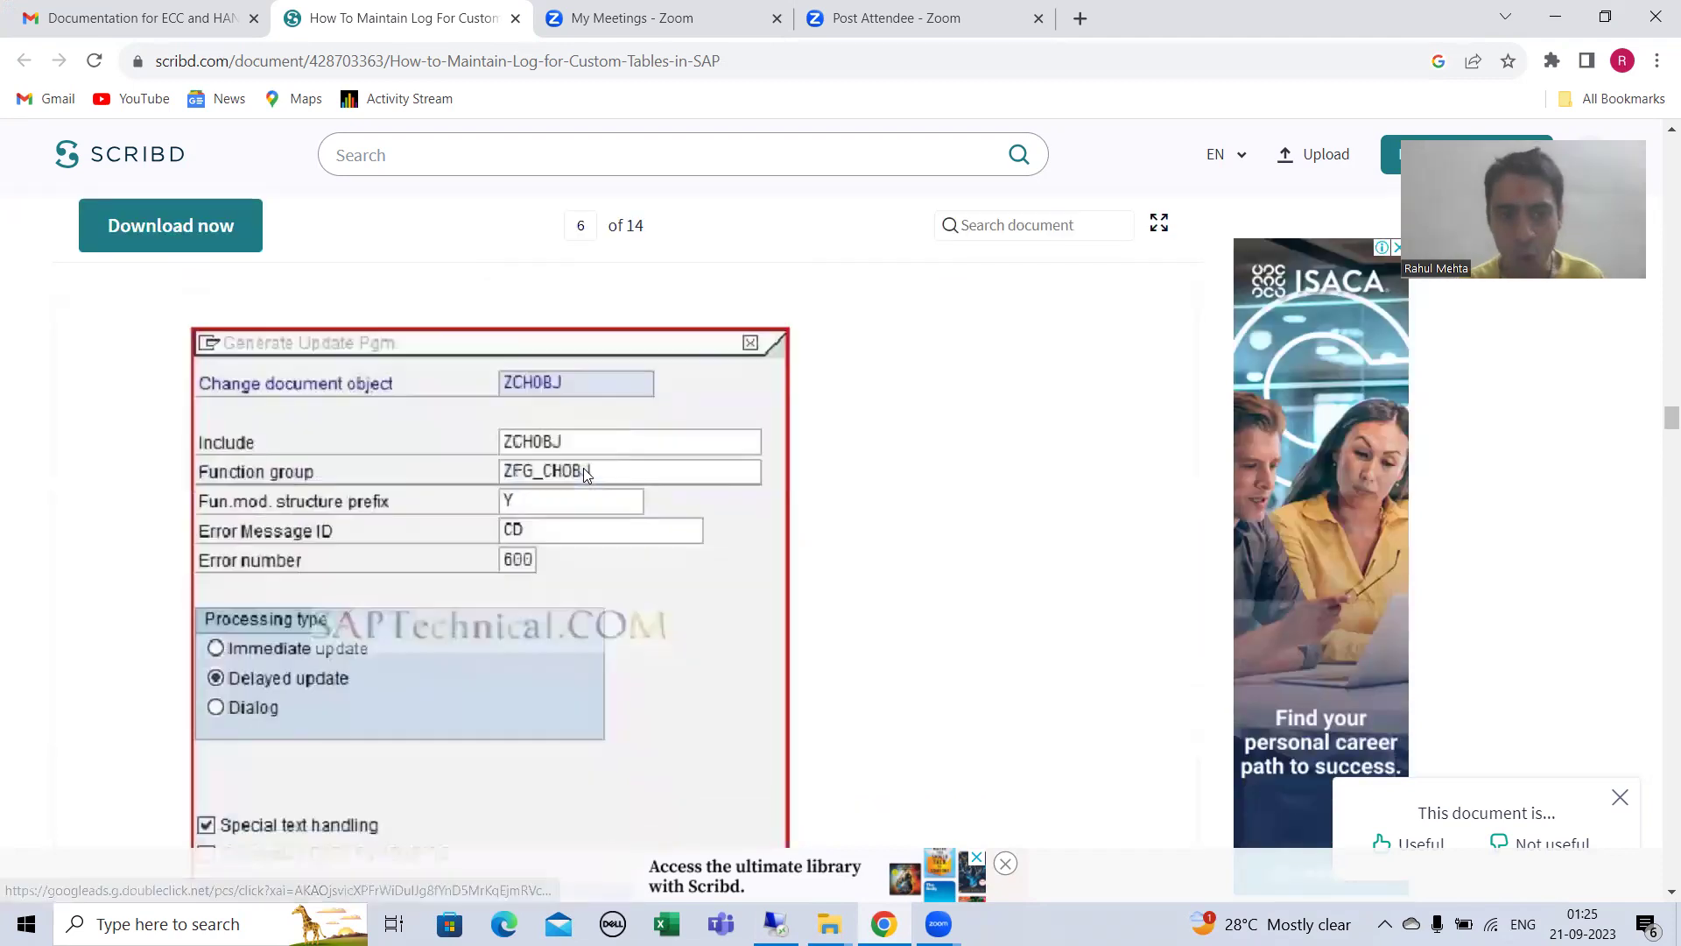
scroll(584, 469, "down", 5)
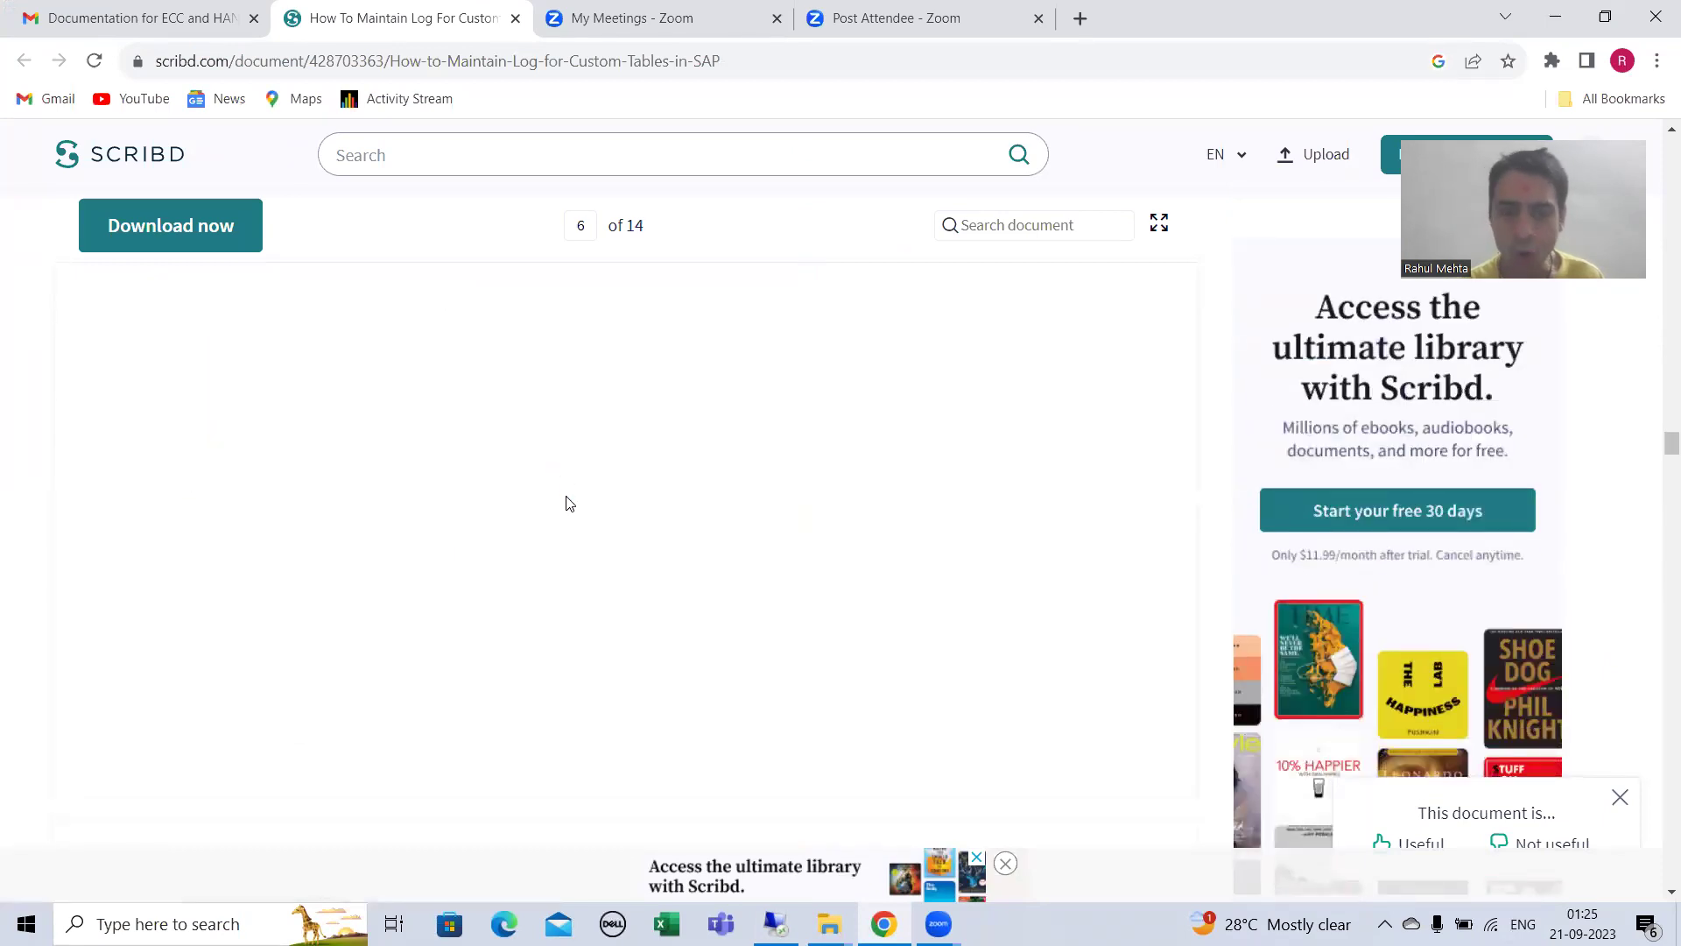
scroll(564, 495, "down", 4)
scroll(565, 504, "down", 5)
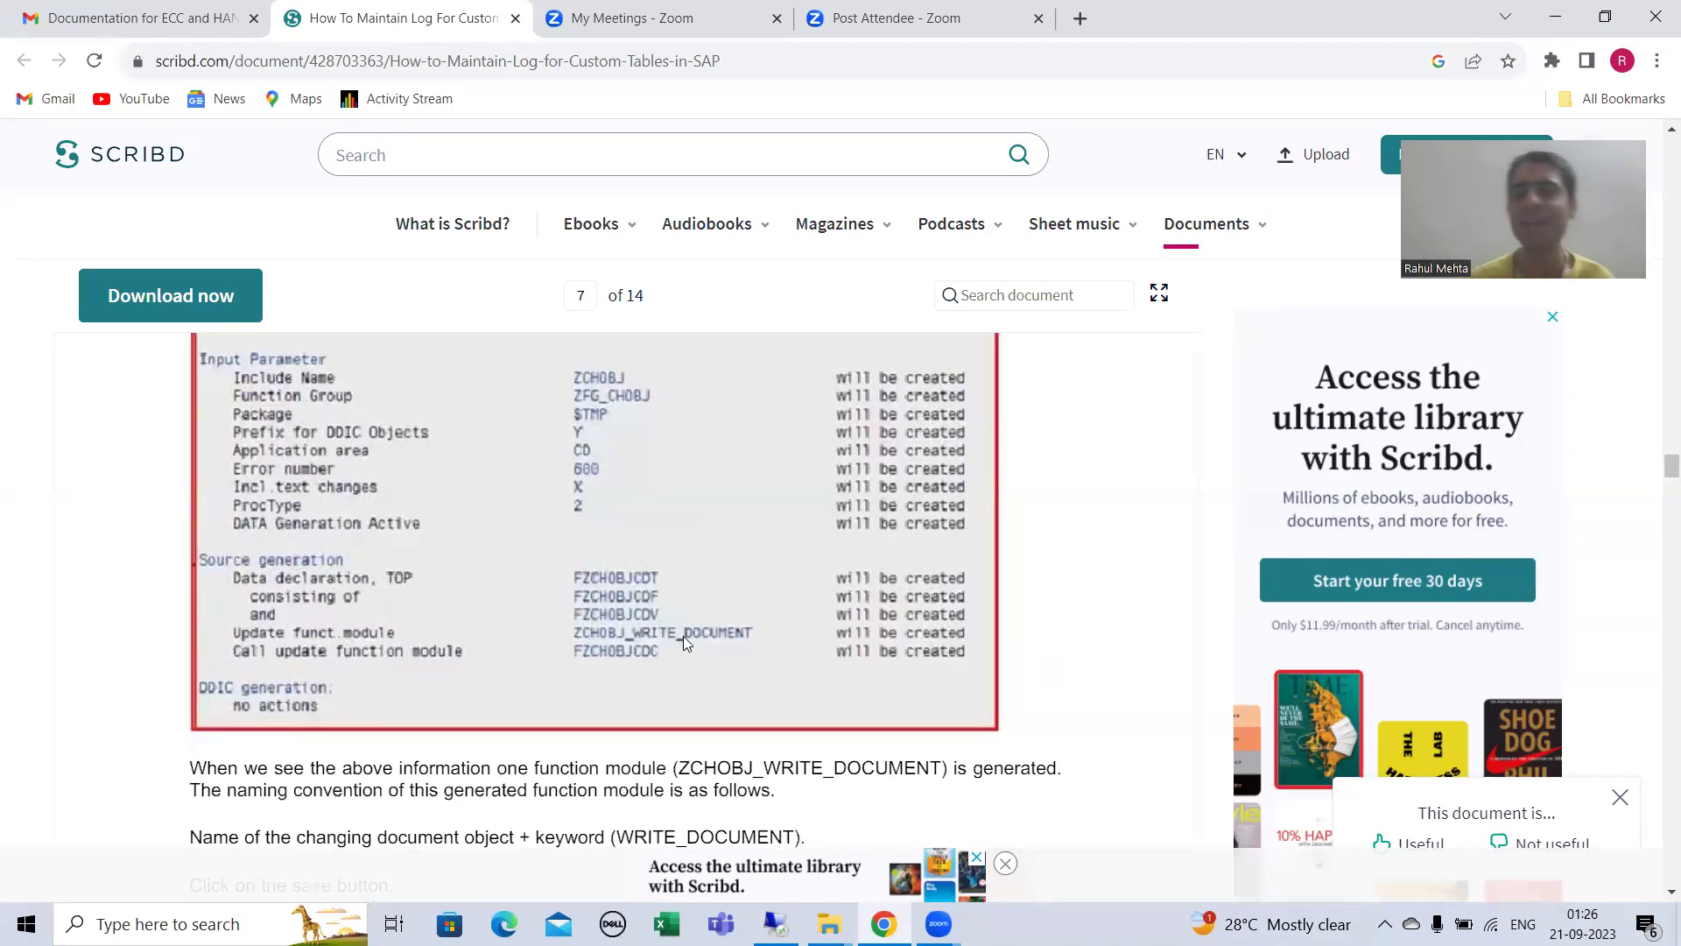
scroll(684, 640, "down", 4)
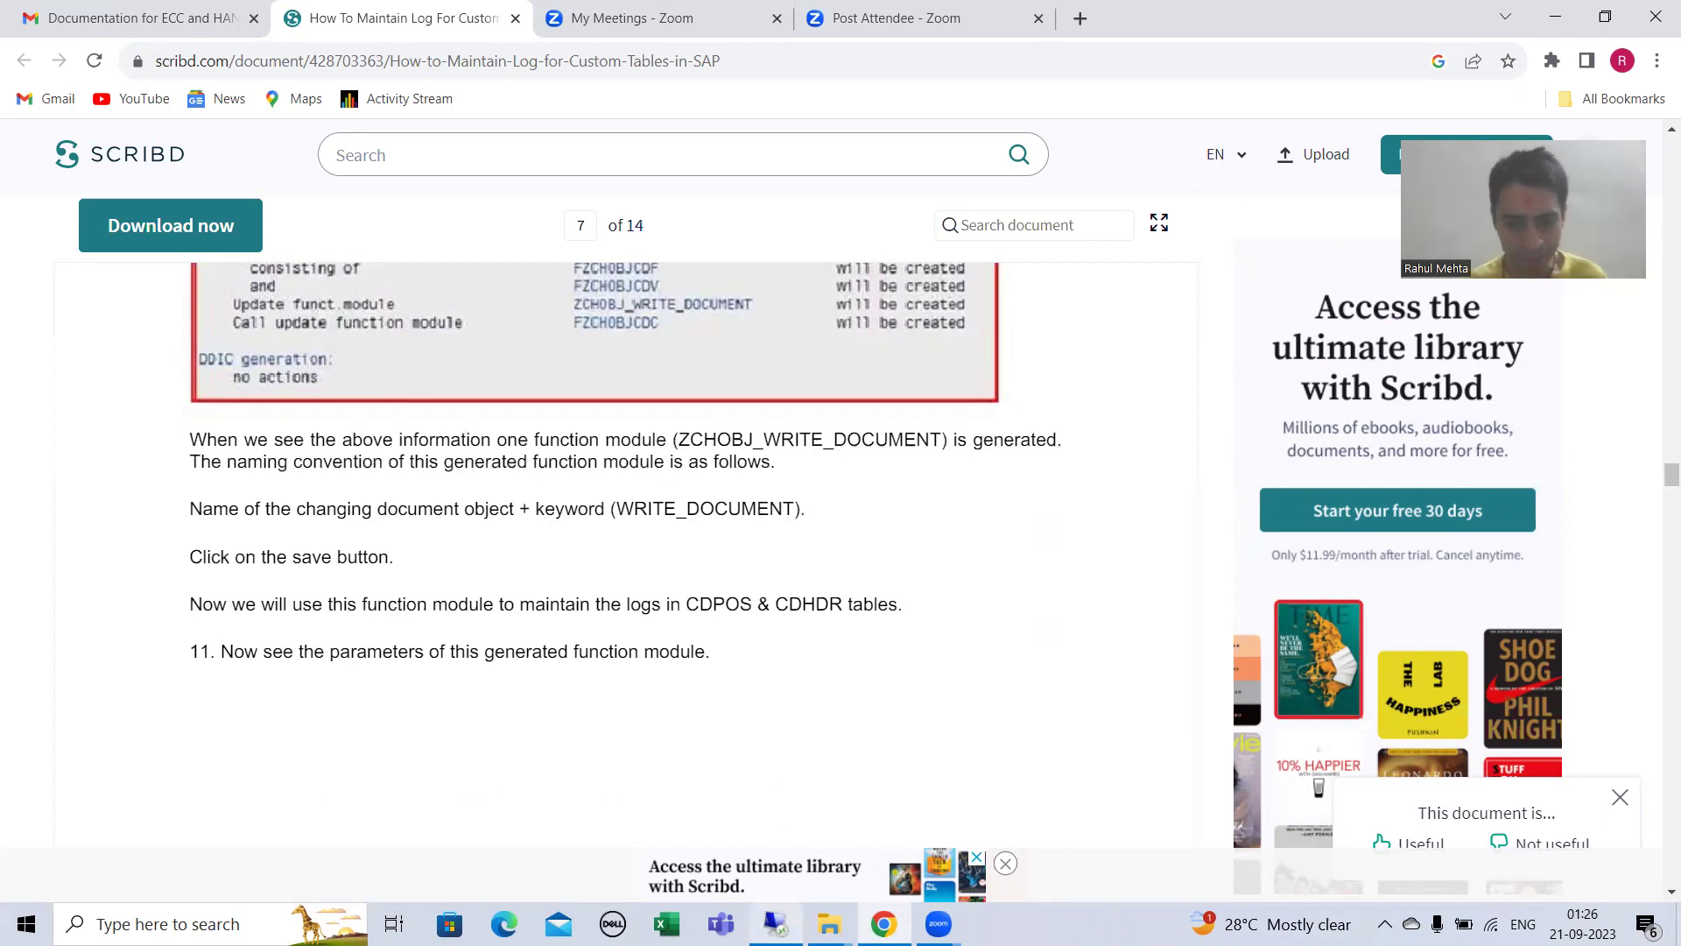
left_click(775, 924)
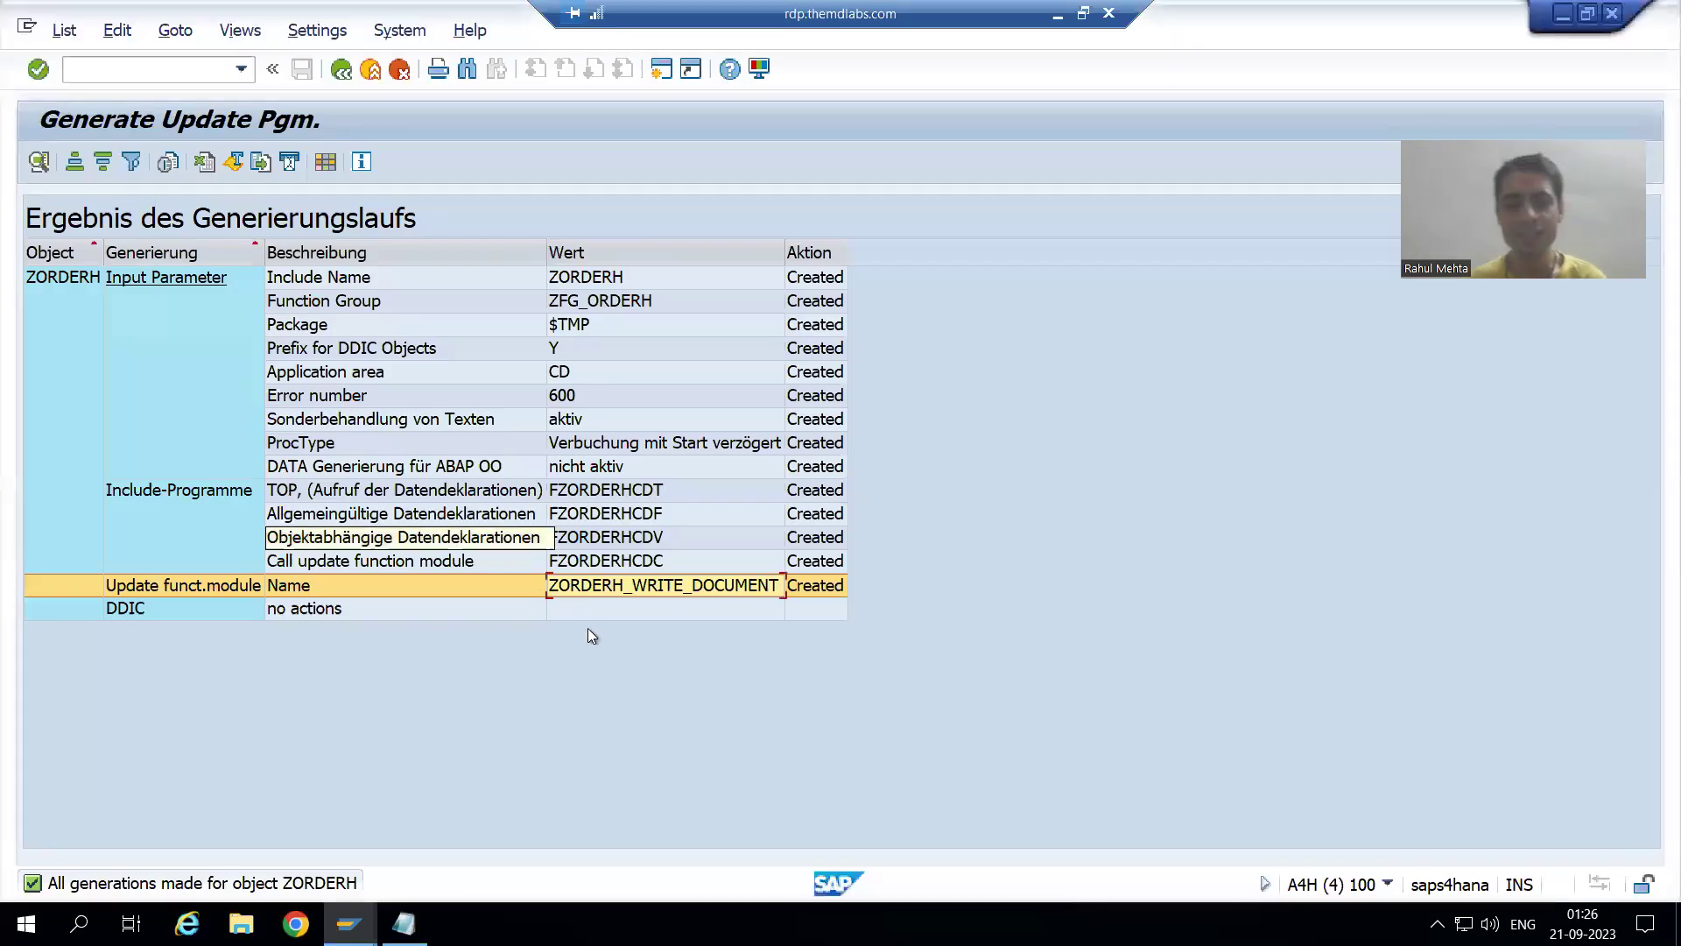
Step: Copy ZORDERH_WRITE_DOCUMENT, open /ose37 in a new session, and paste it as the function module
left_click(1083, 13)
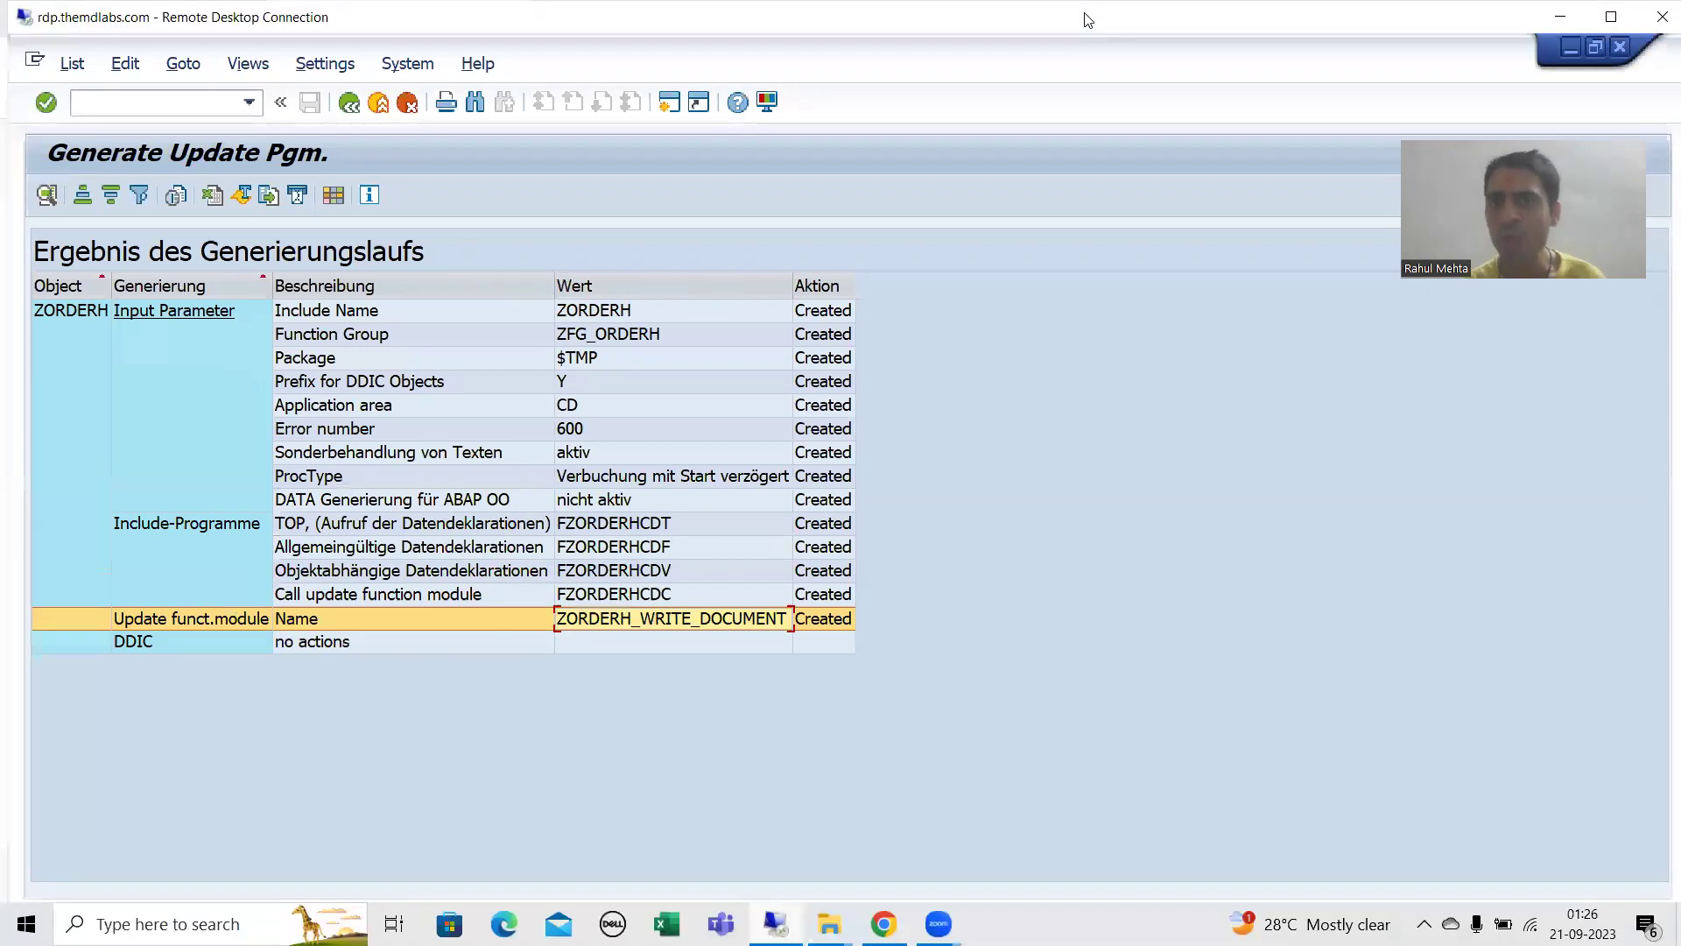
left_click(670, 613)
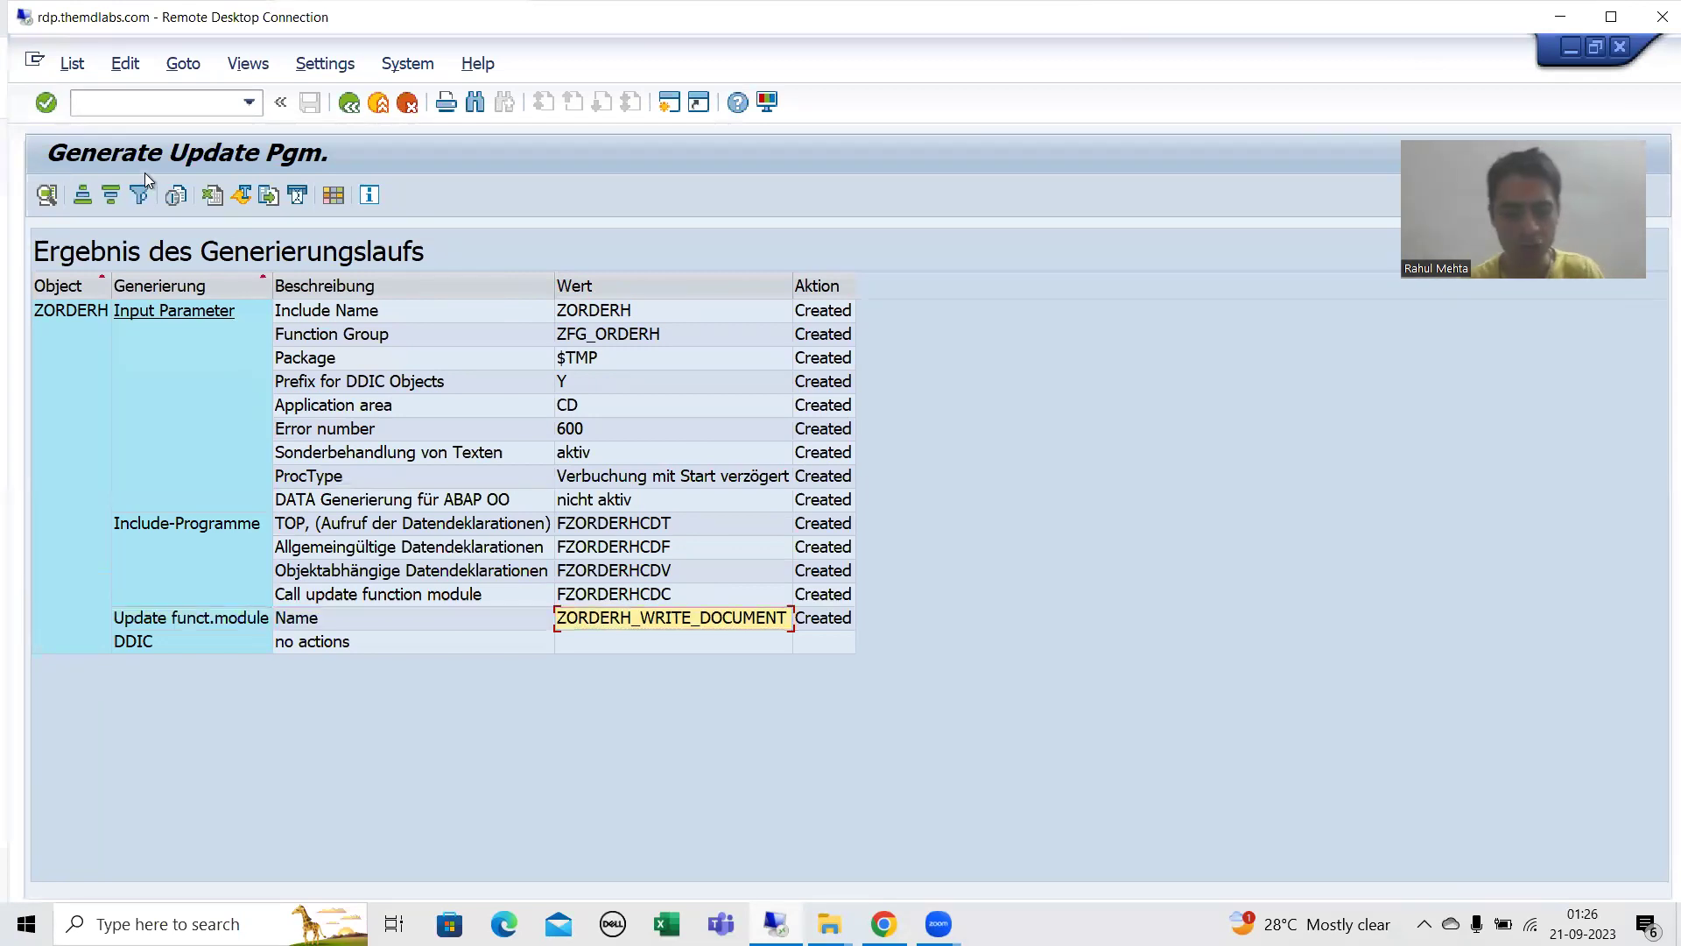
left_click(103, 104)
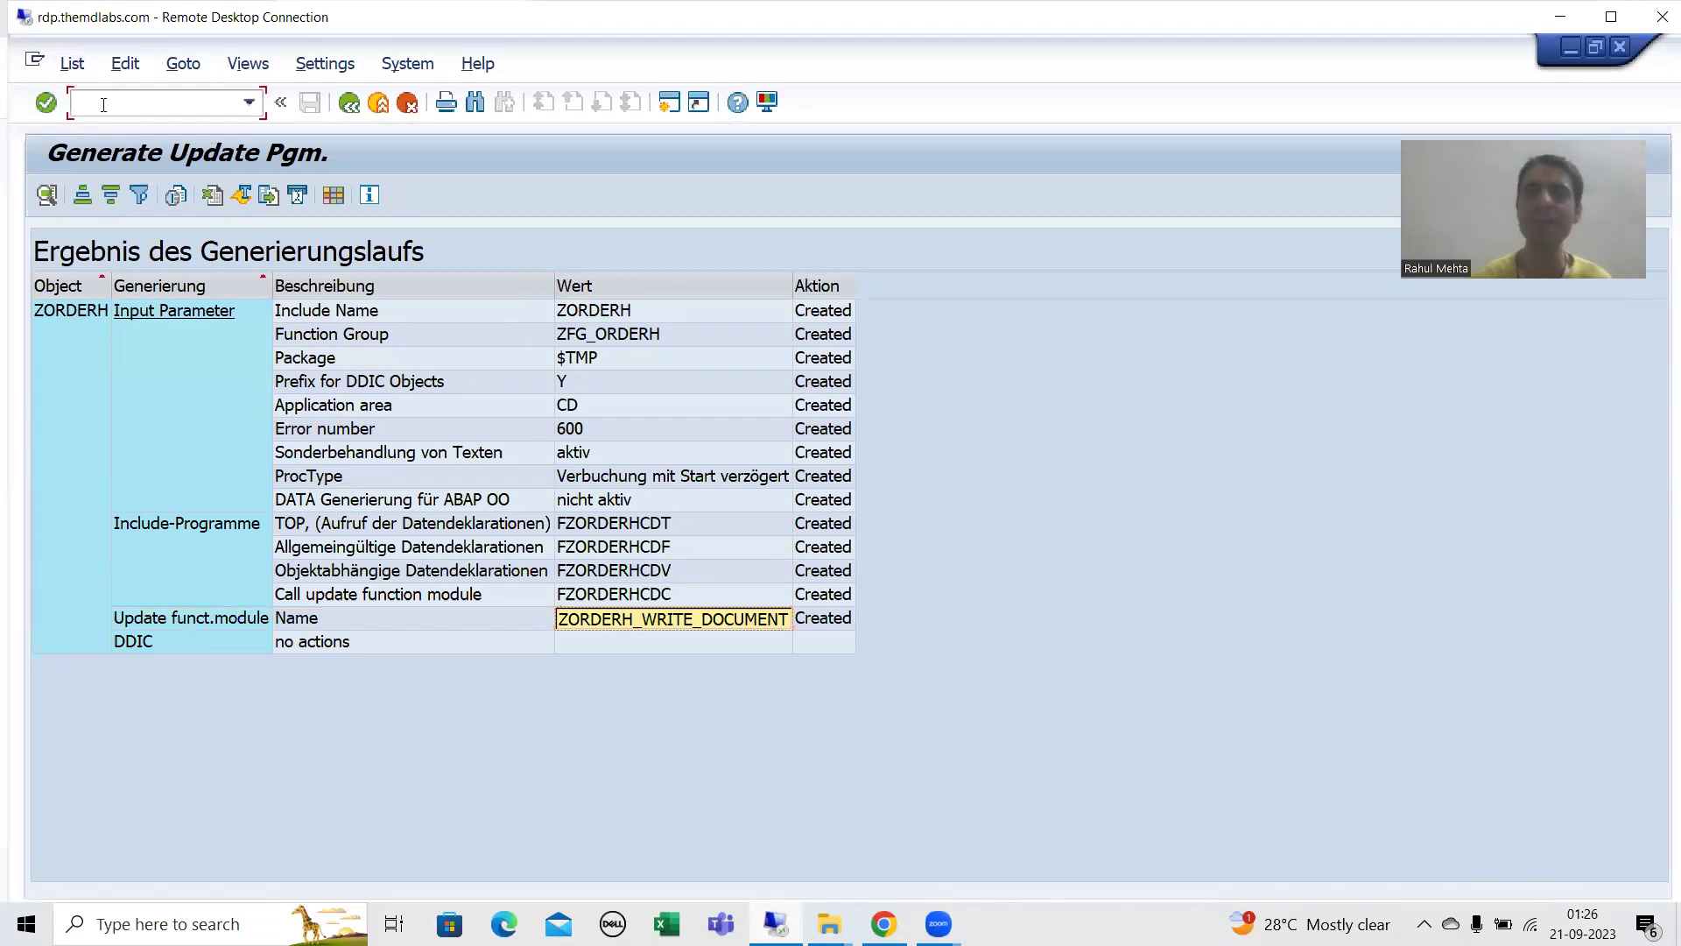
double_click(1545, 12)
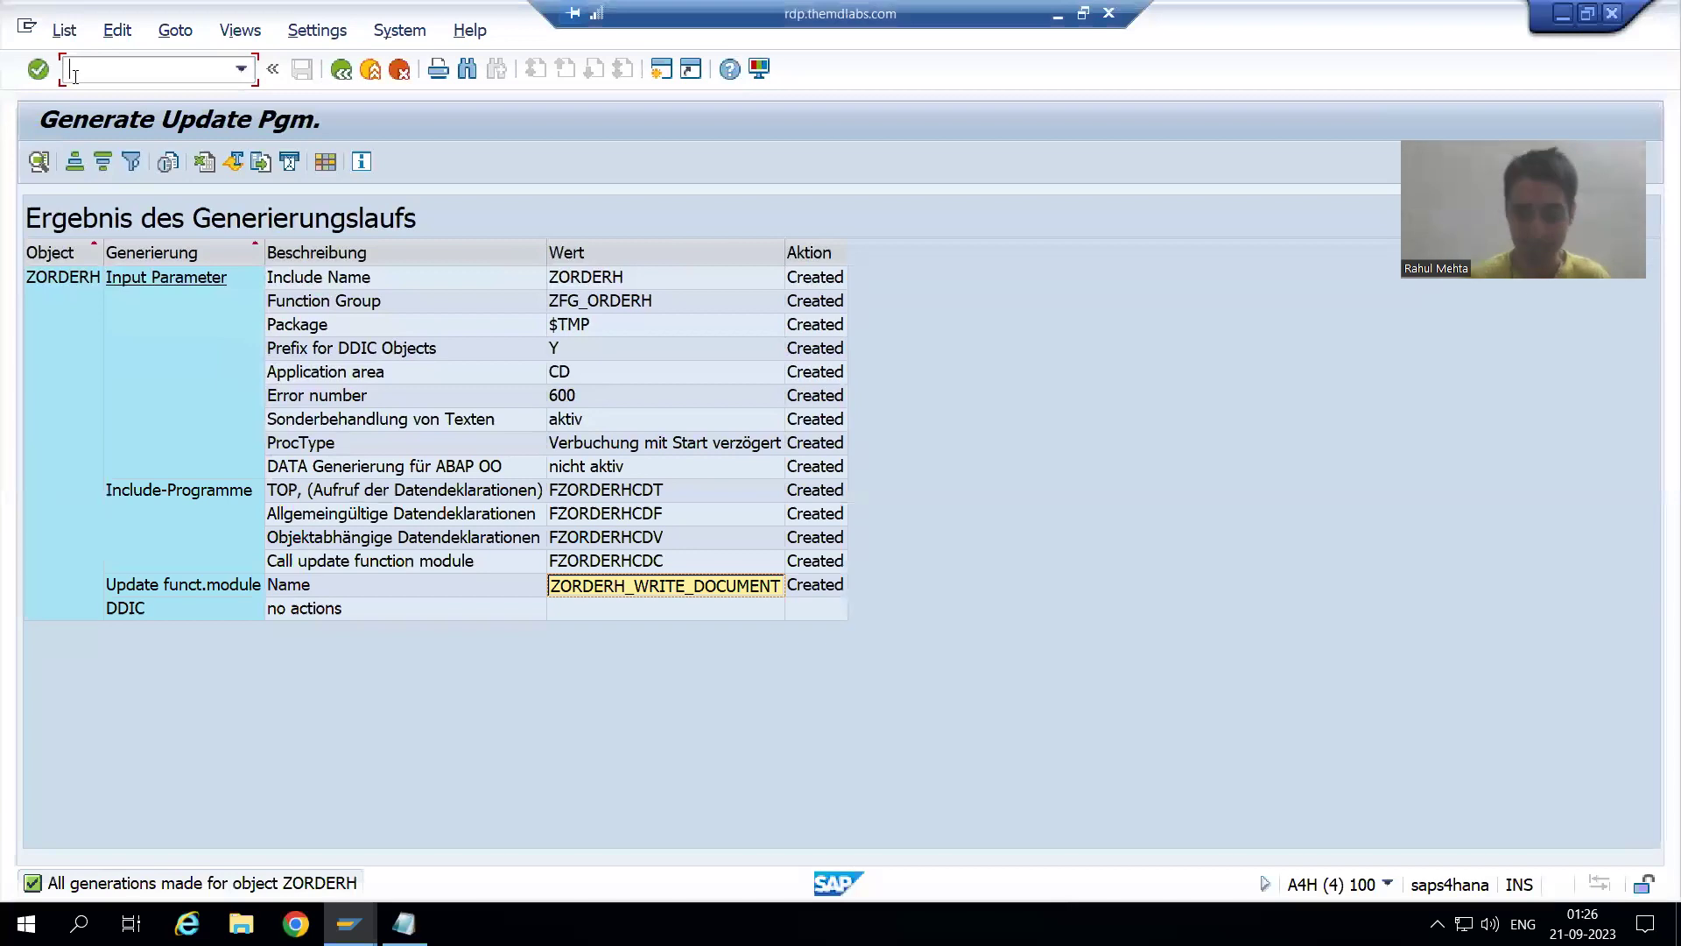
type("/os")
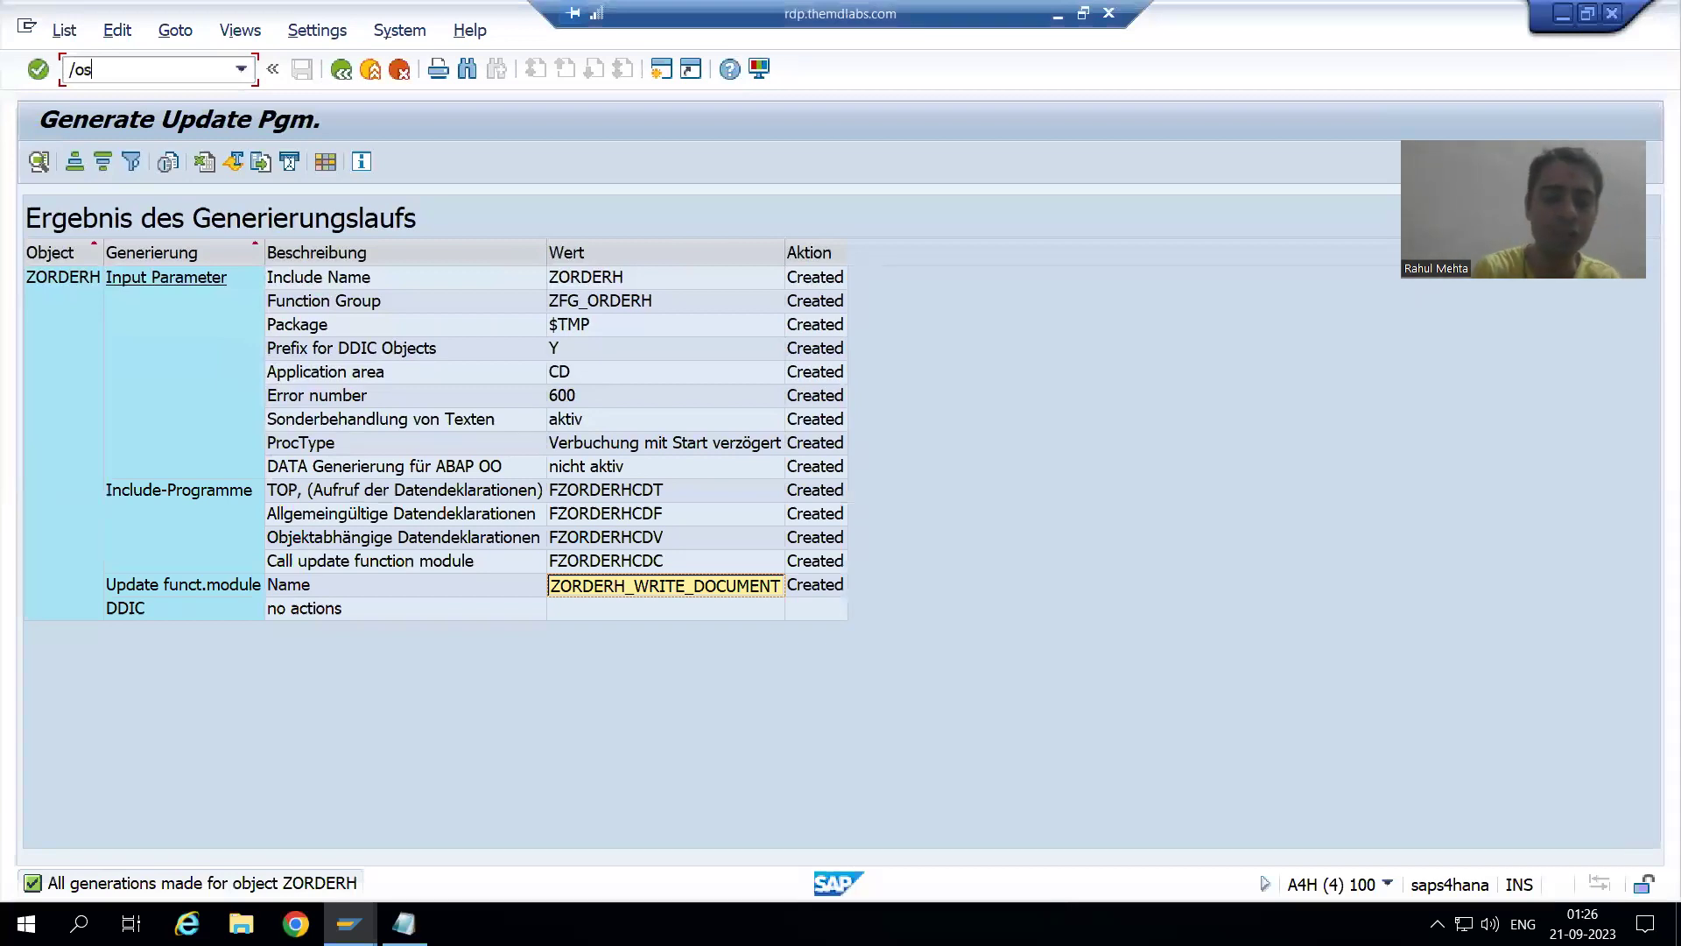
type("e37")
key("Return")
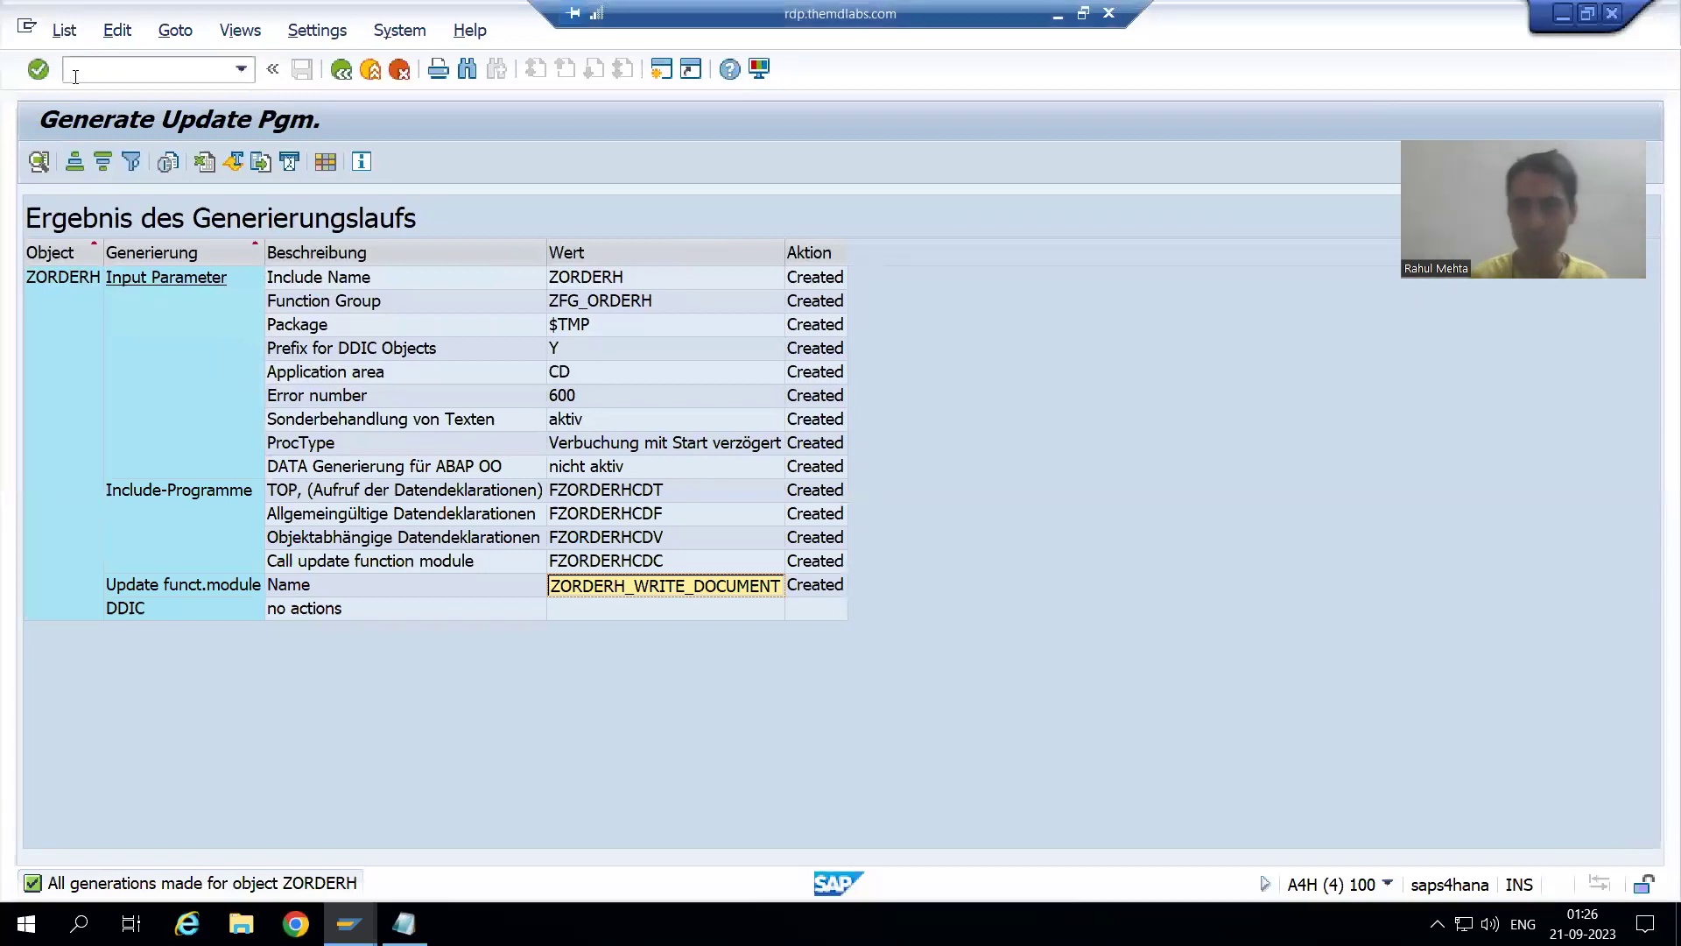
type("ZORDERH_WRITE_DOCUMENT")
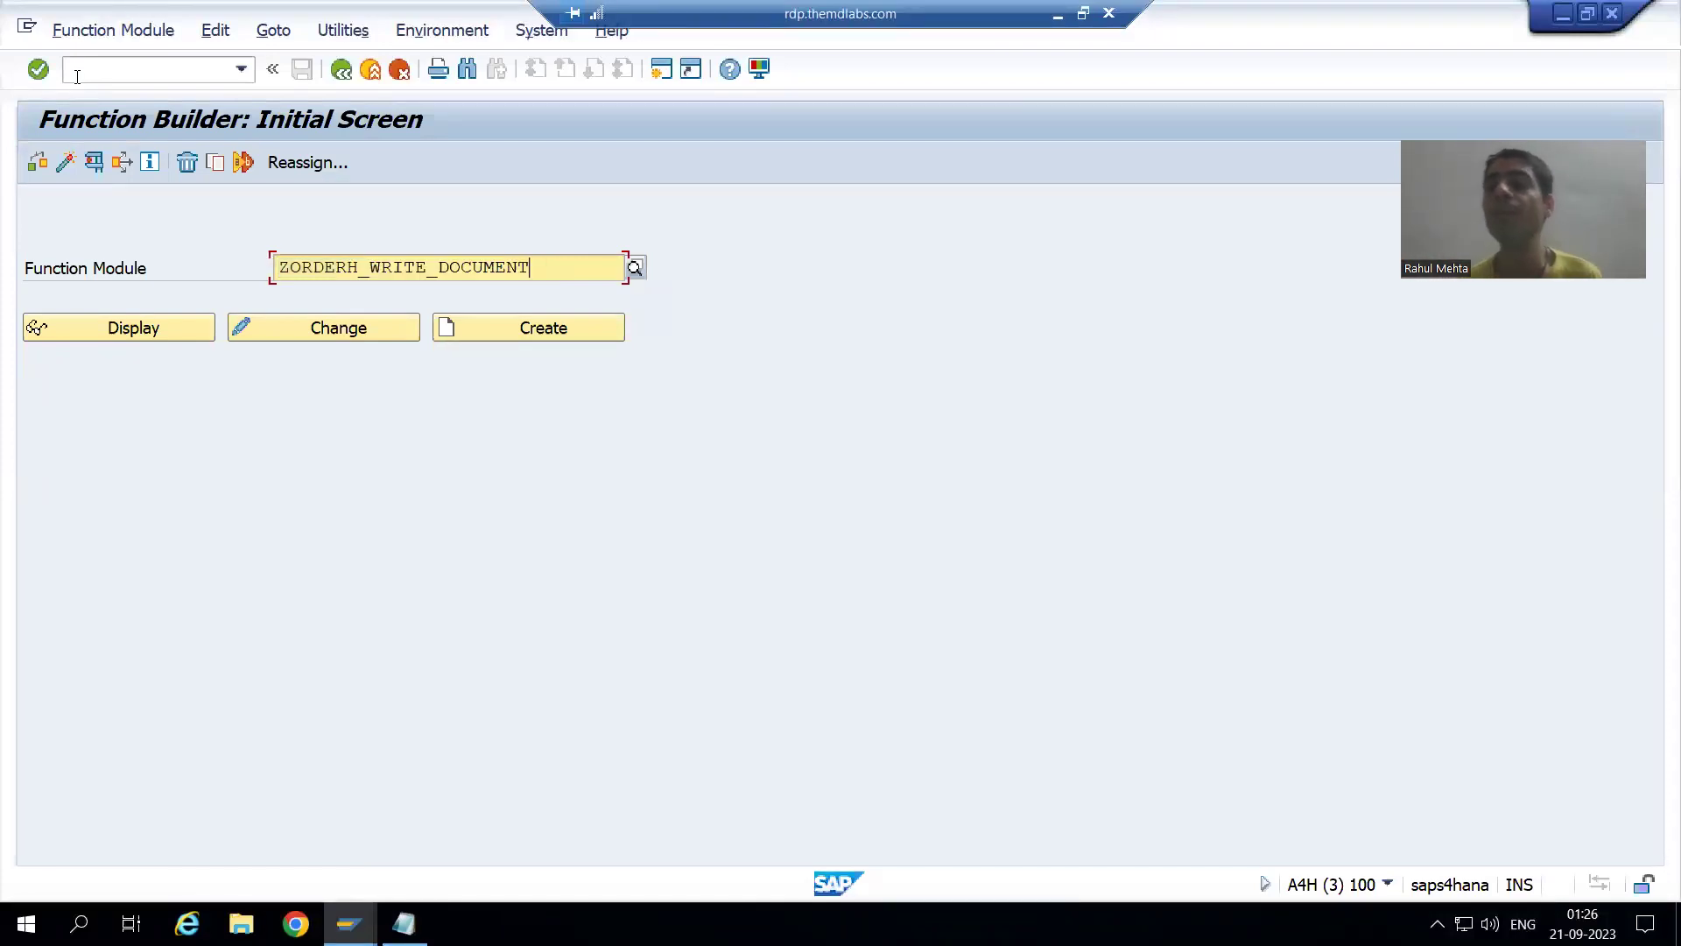
Step: Display ZORDERH_WRITE_DOCUMENT and review its Import, Export, Changing and Tables parameters and source code
left_click(177, 322)
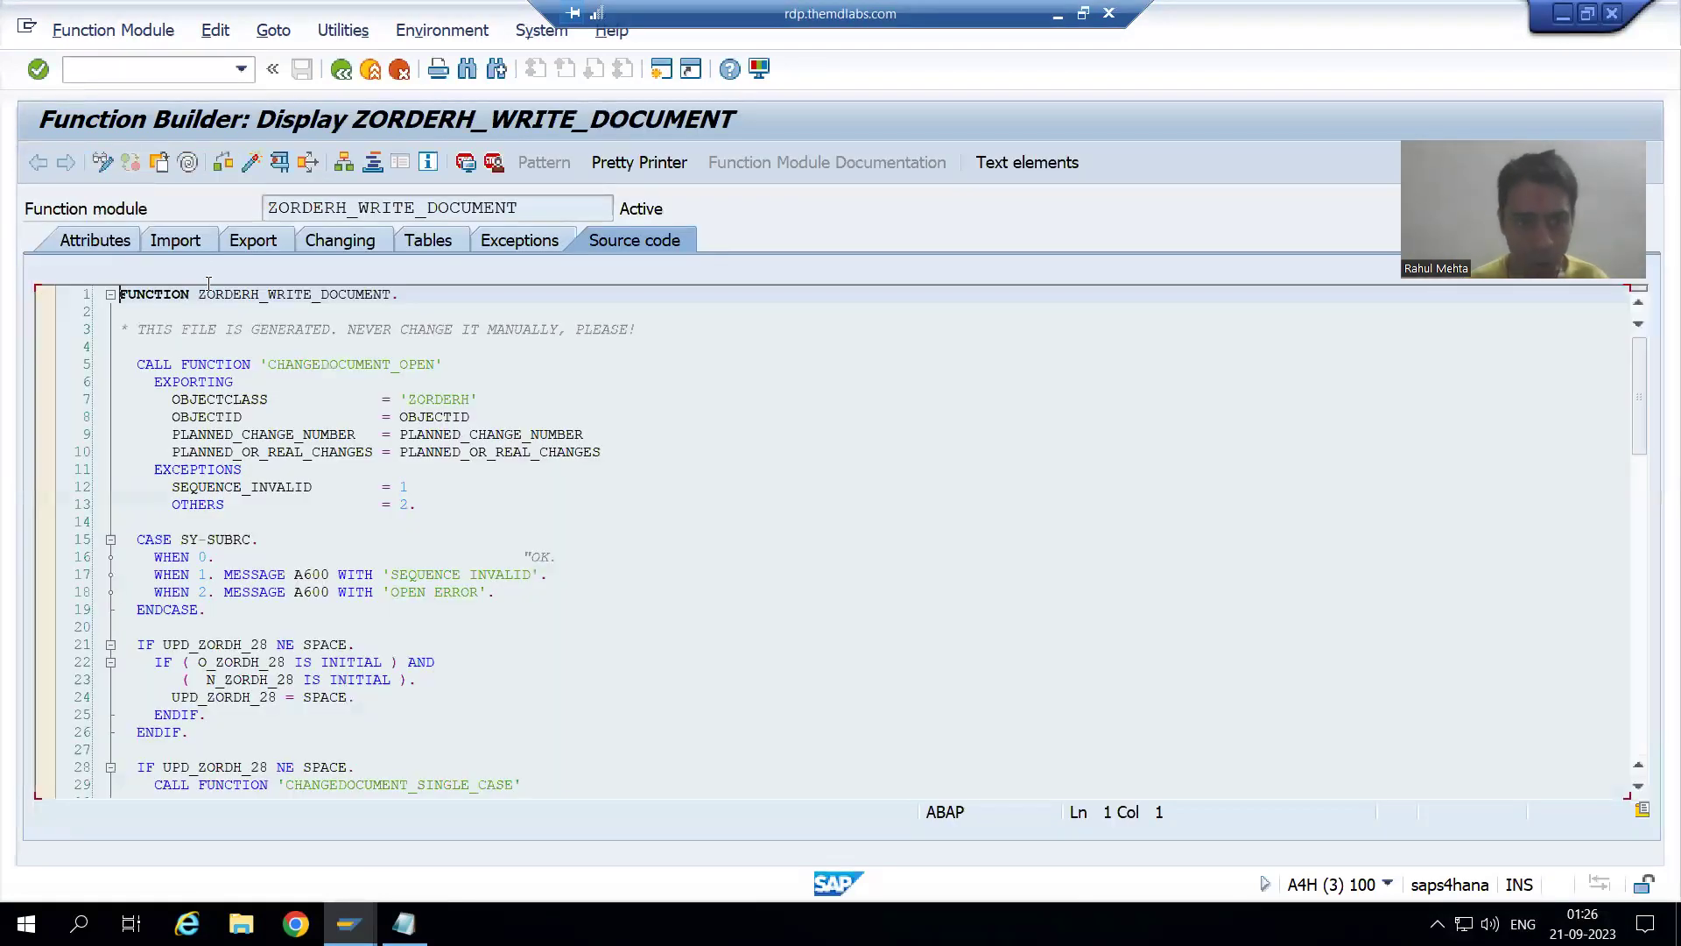
left_click(176, 241)
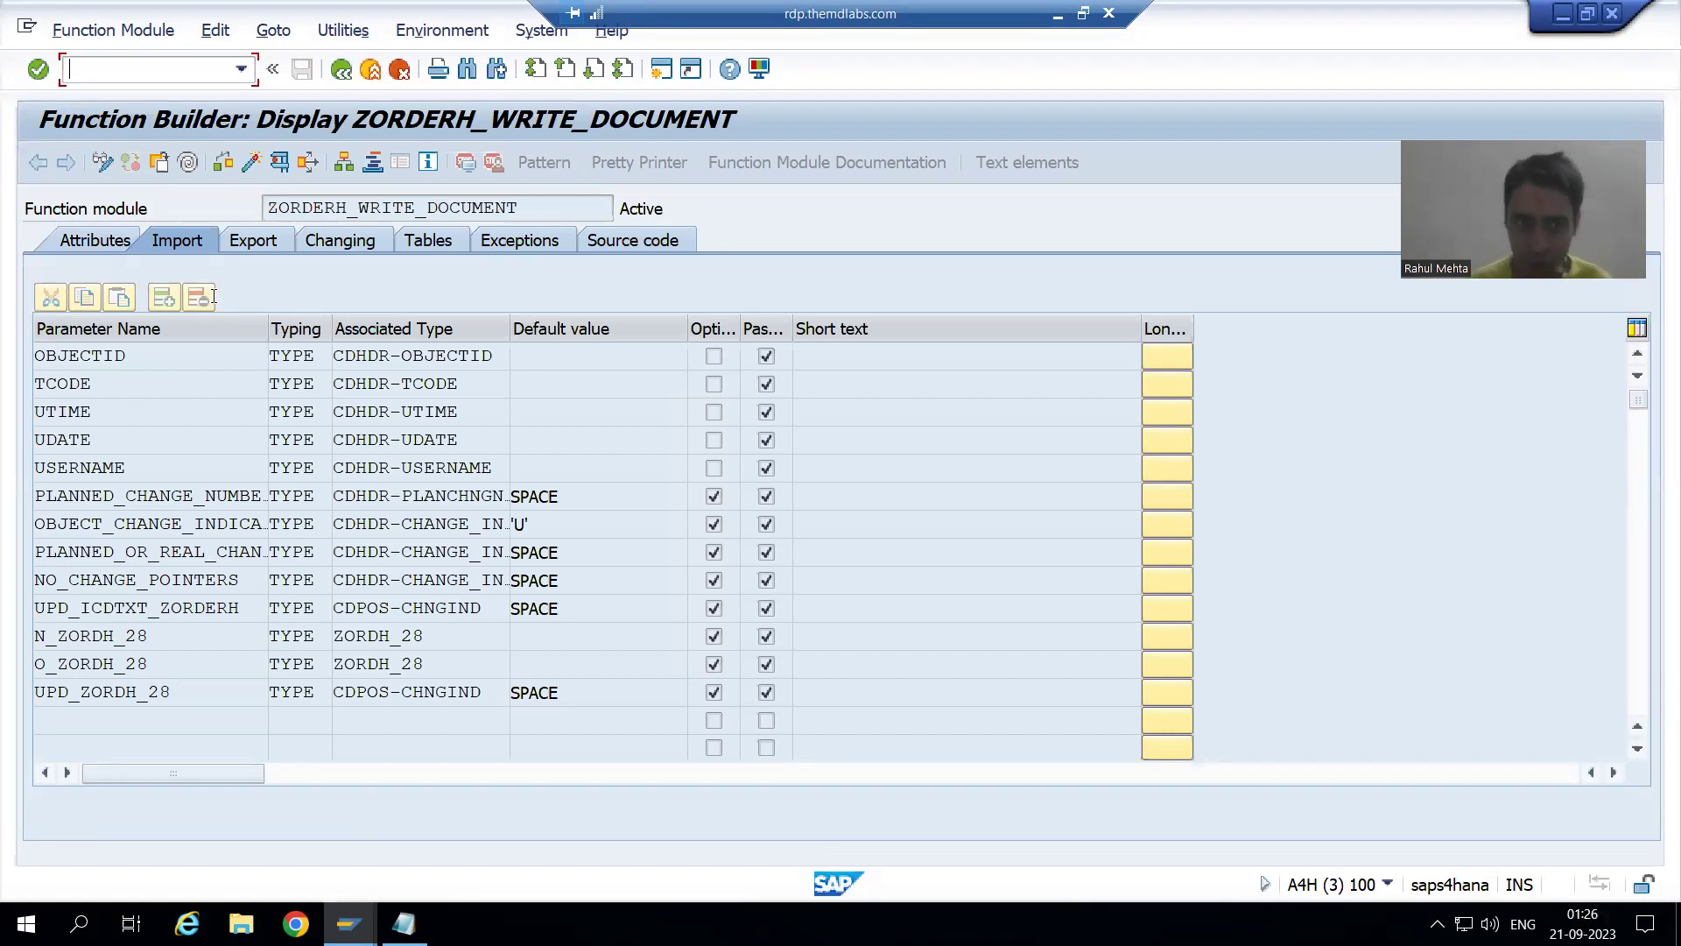
left_click(265, 240)
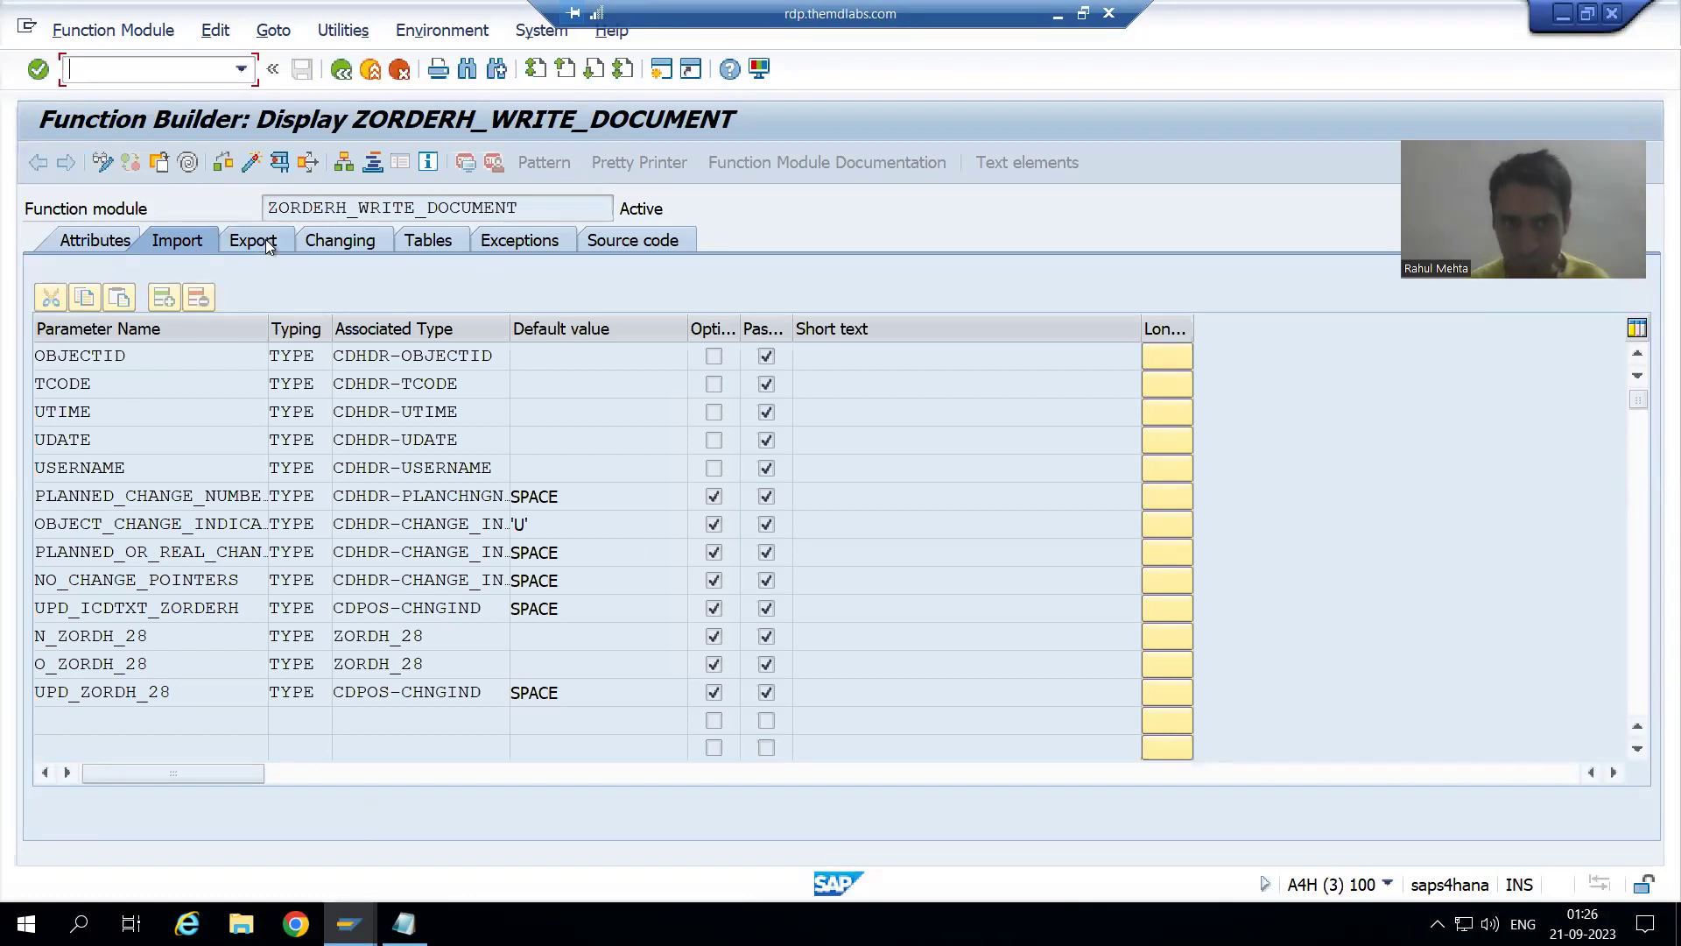
left_click(372, 242)
left_click(439, 239)
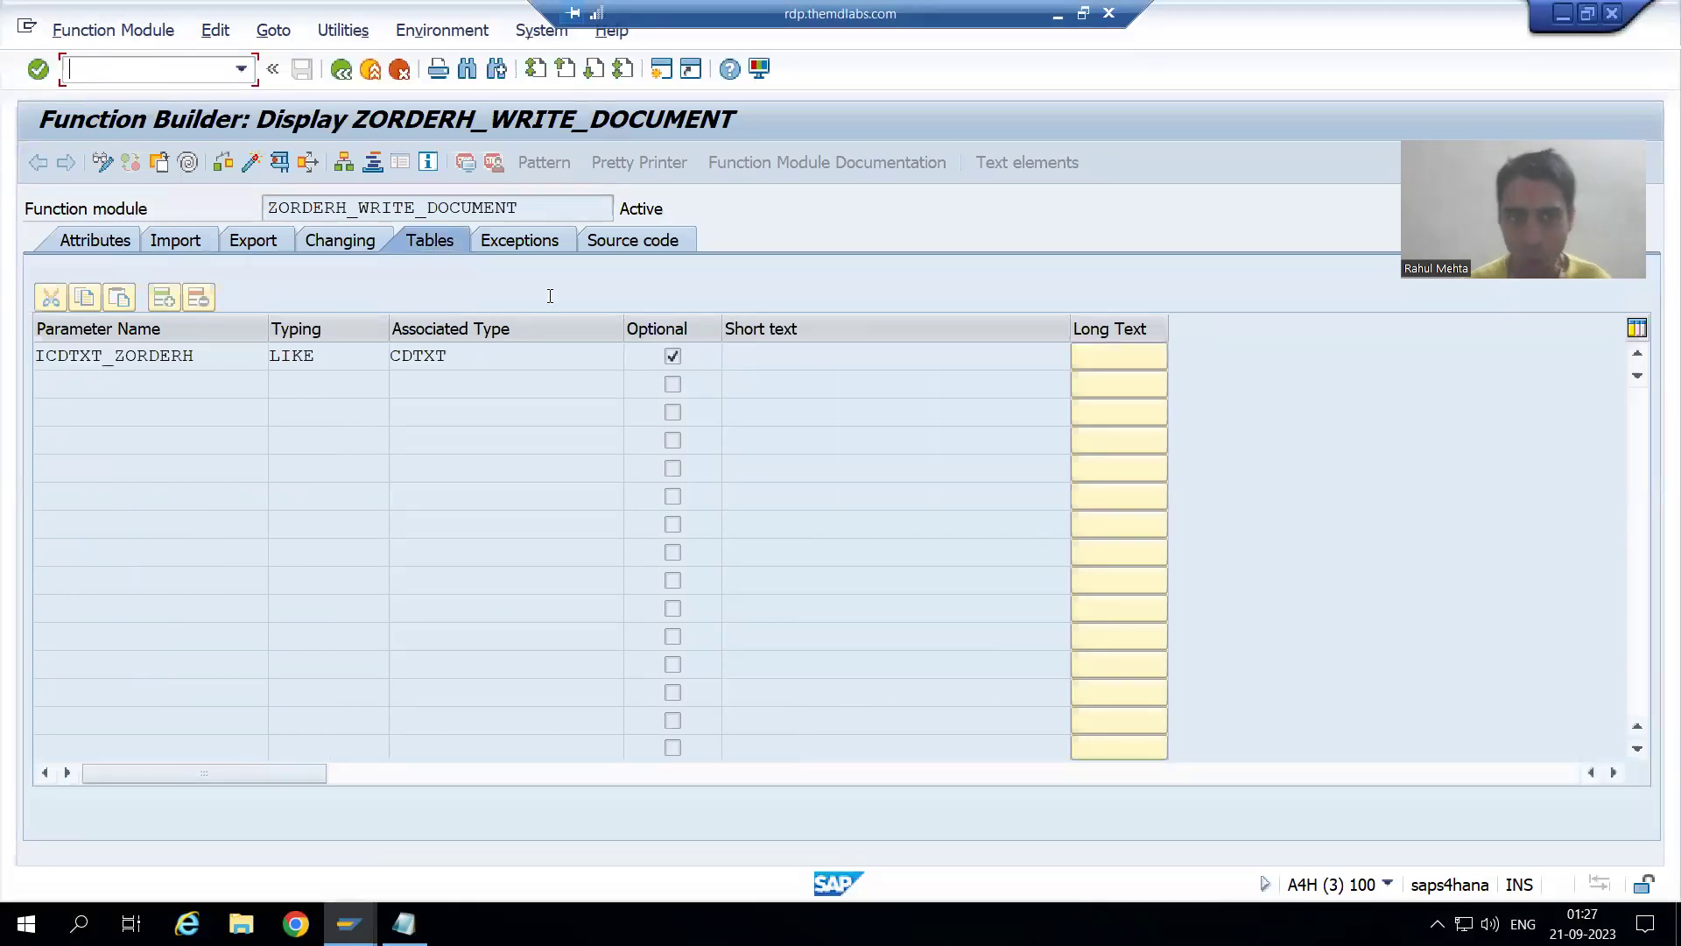
left_click(617, 240)
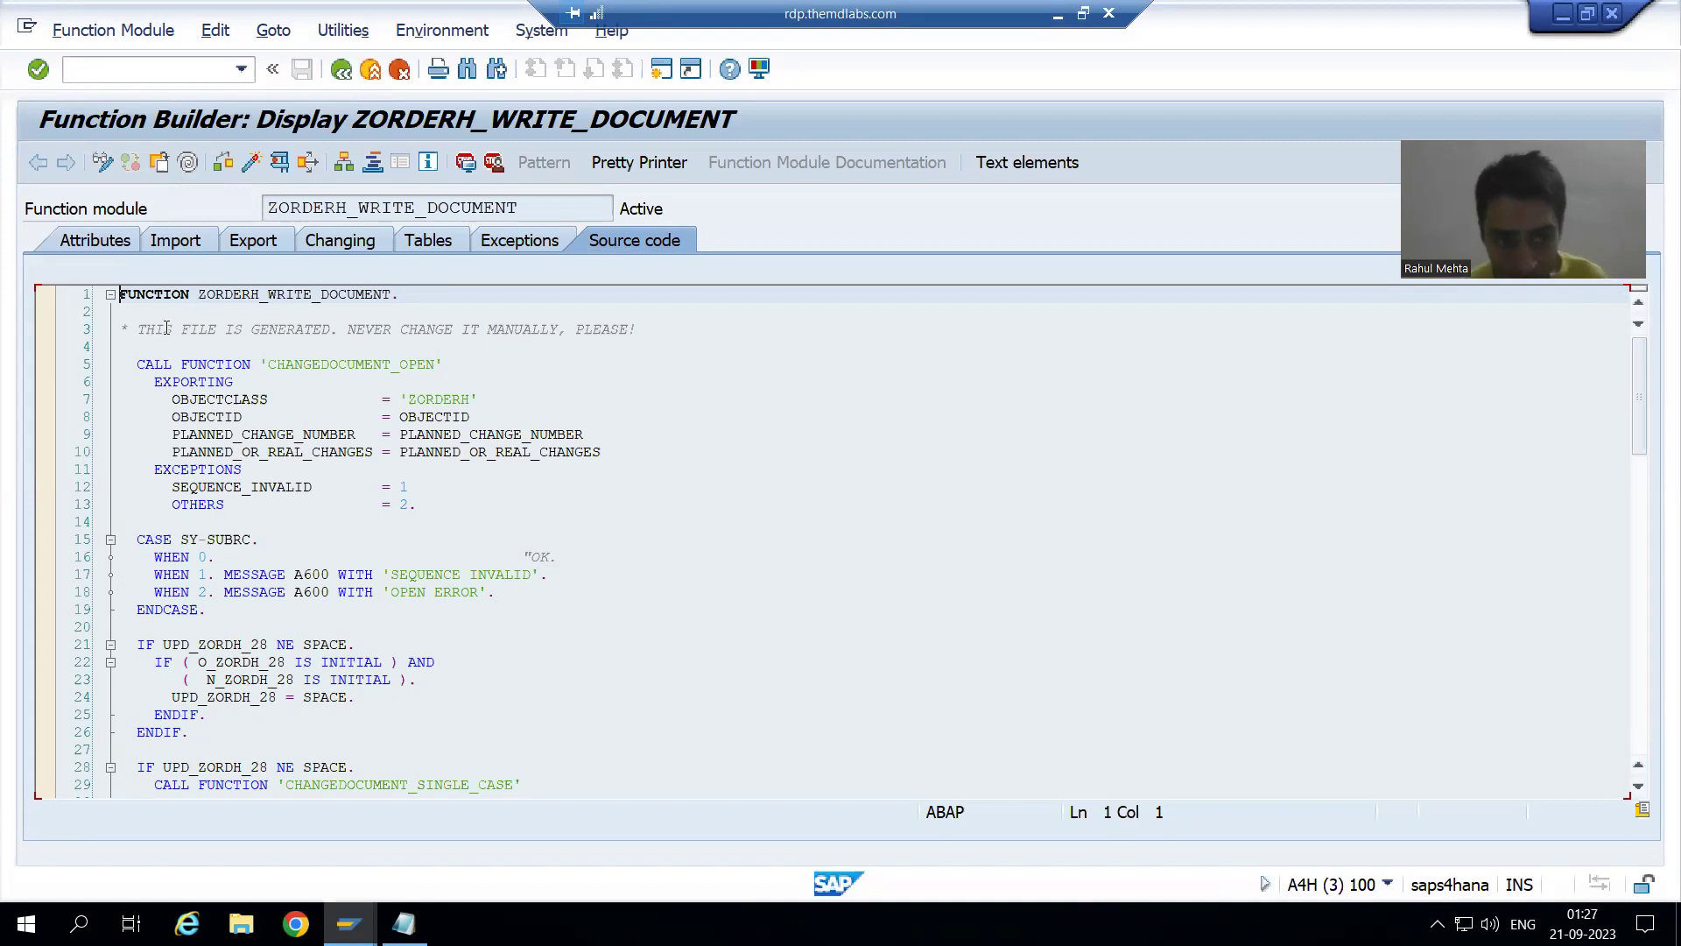
left_click(195, 236)
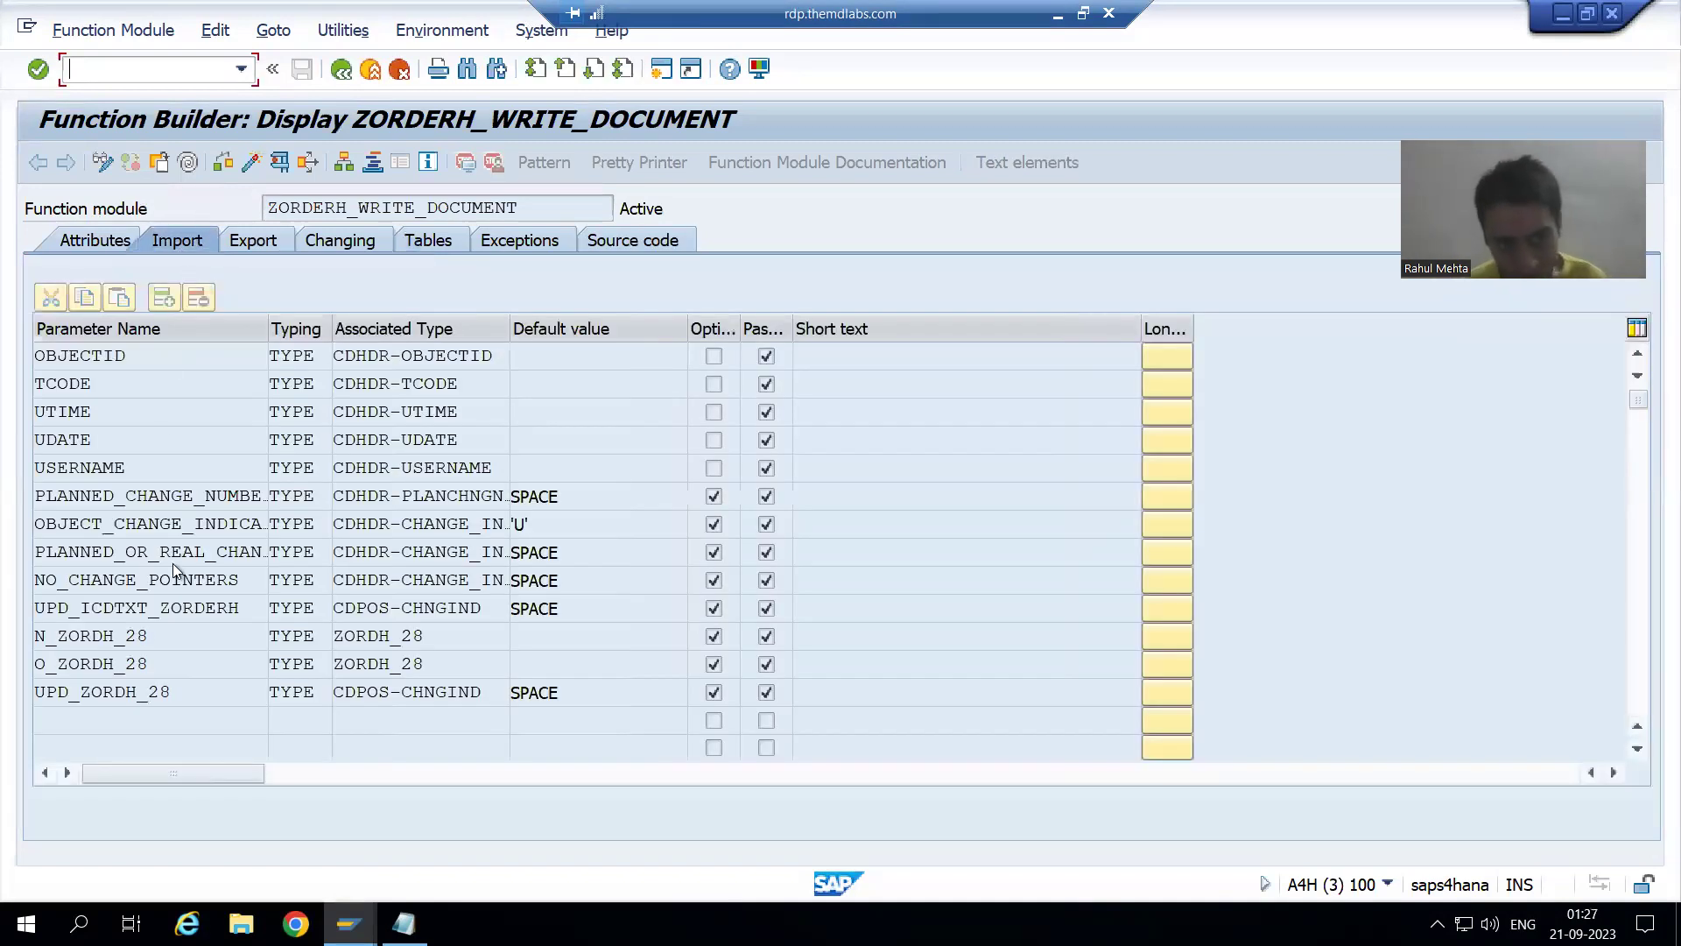